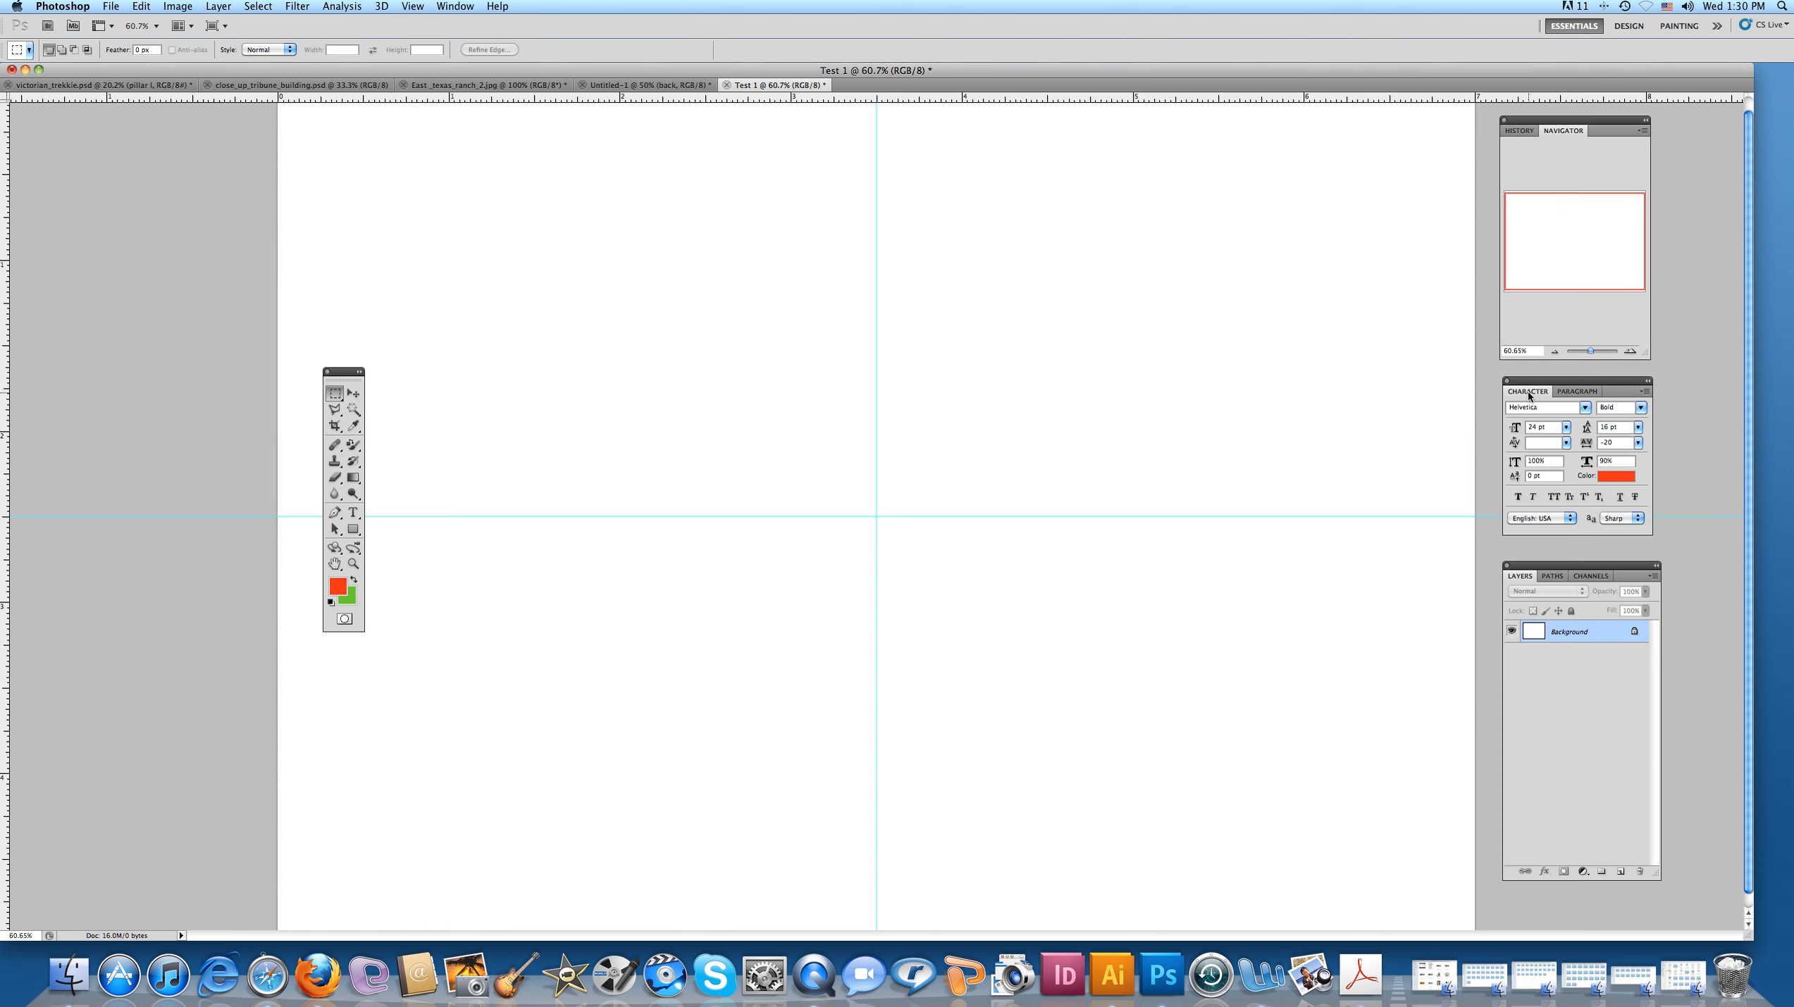
# Step: Look through the available font families and the paragraph alignment options, returning to the character settings
pyautogui.click(1585, 409)
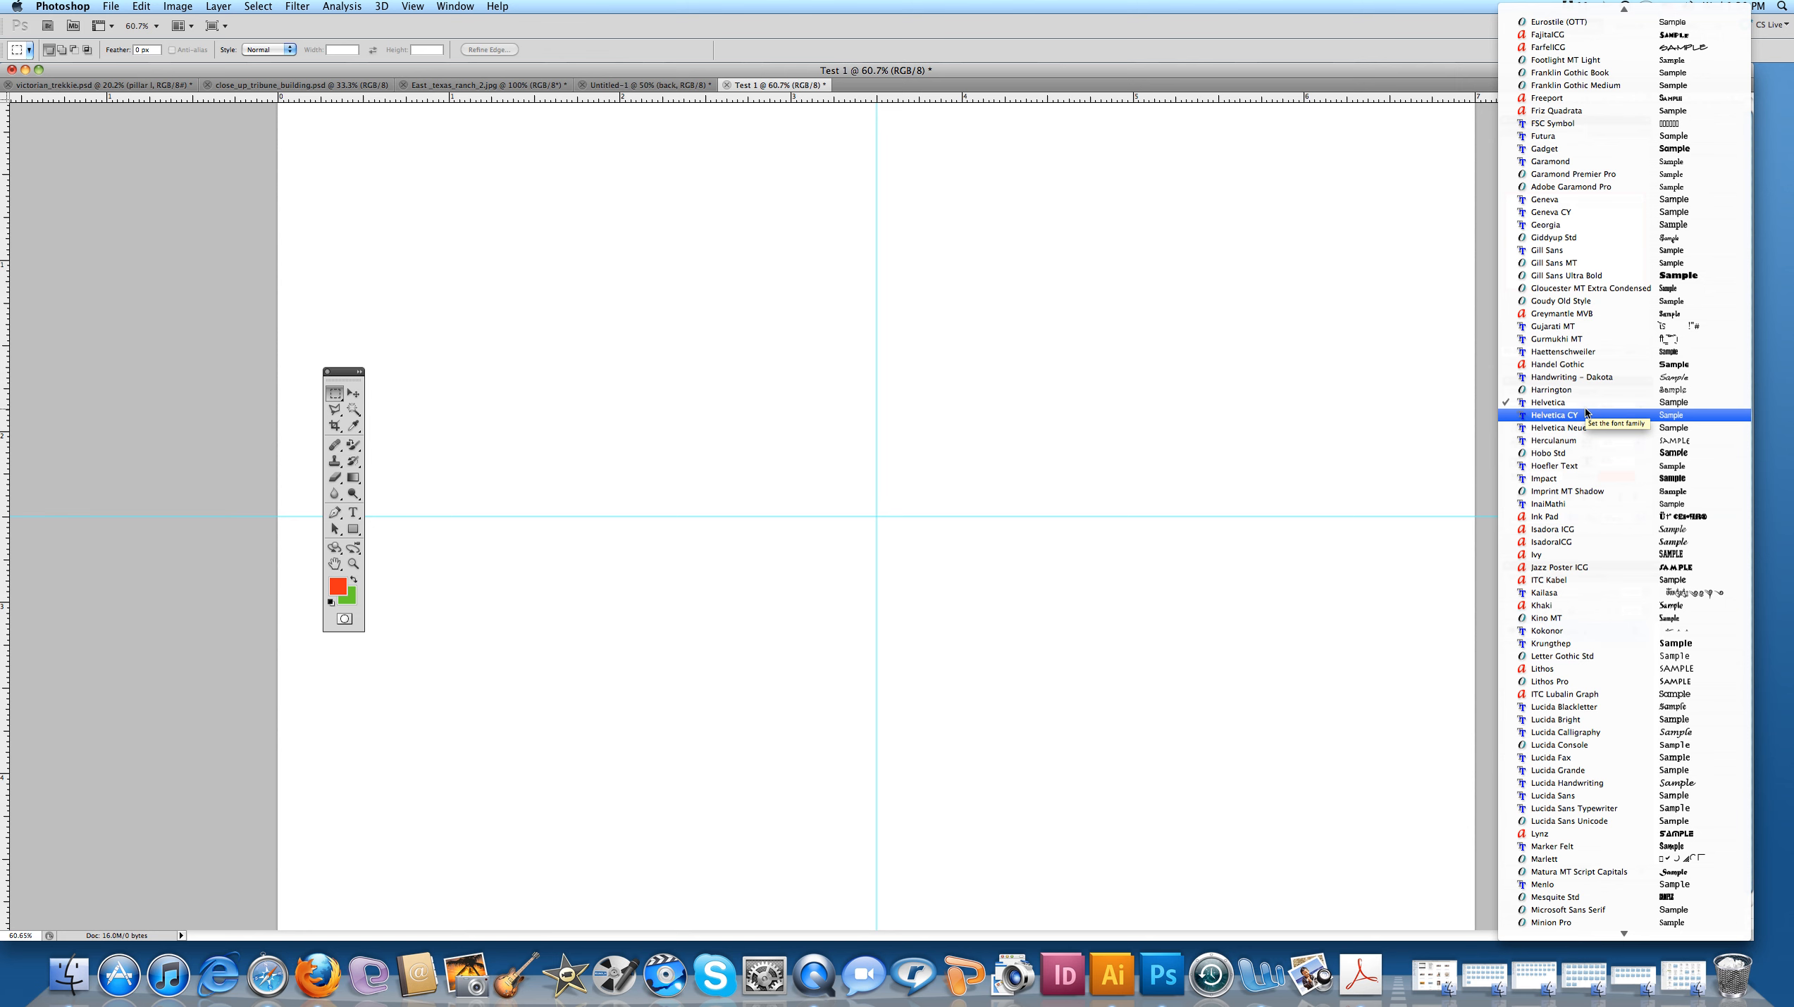
pyautogui.click(1477, 393)
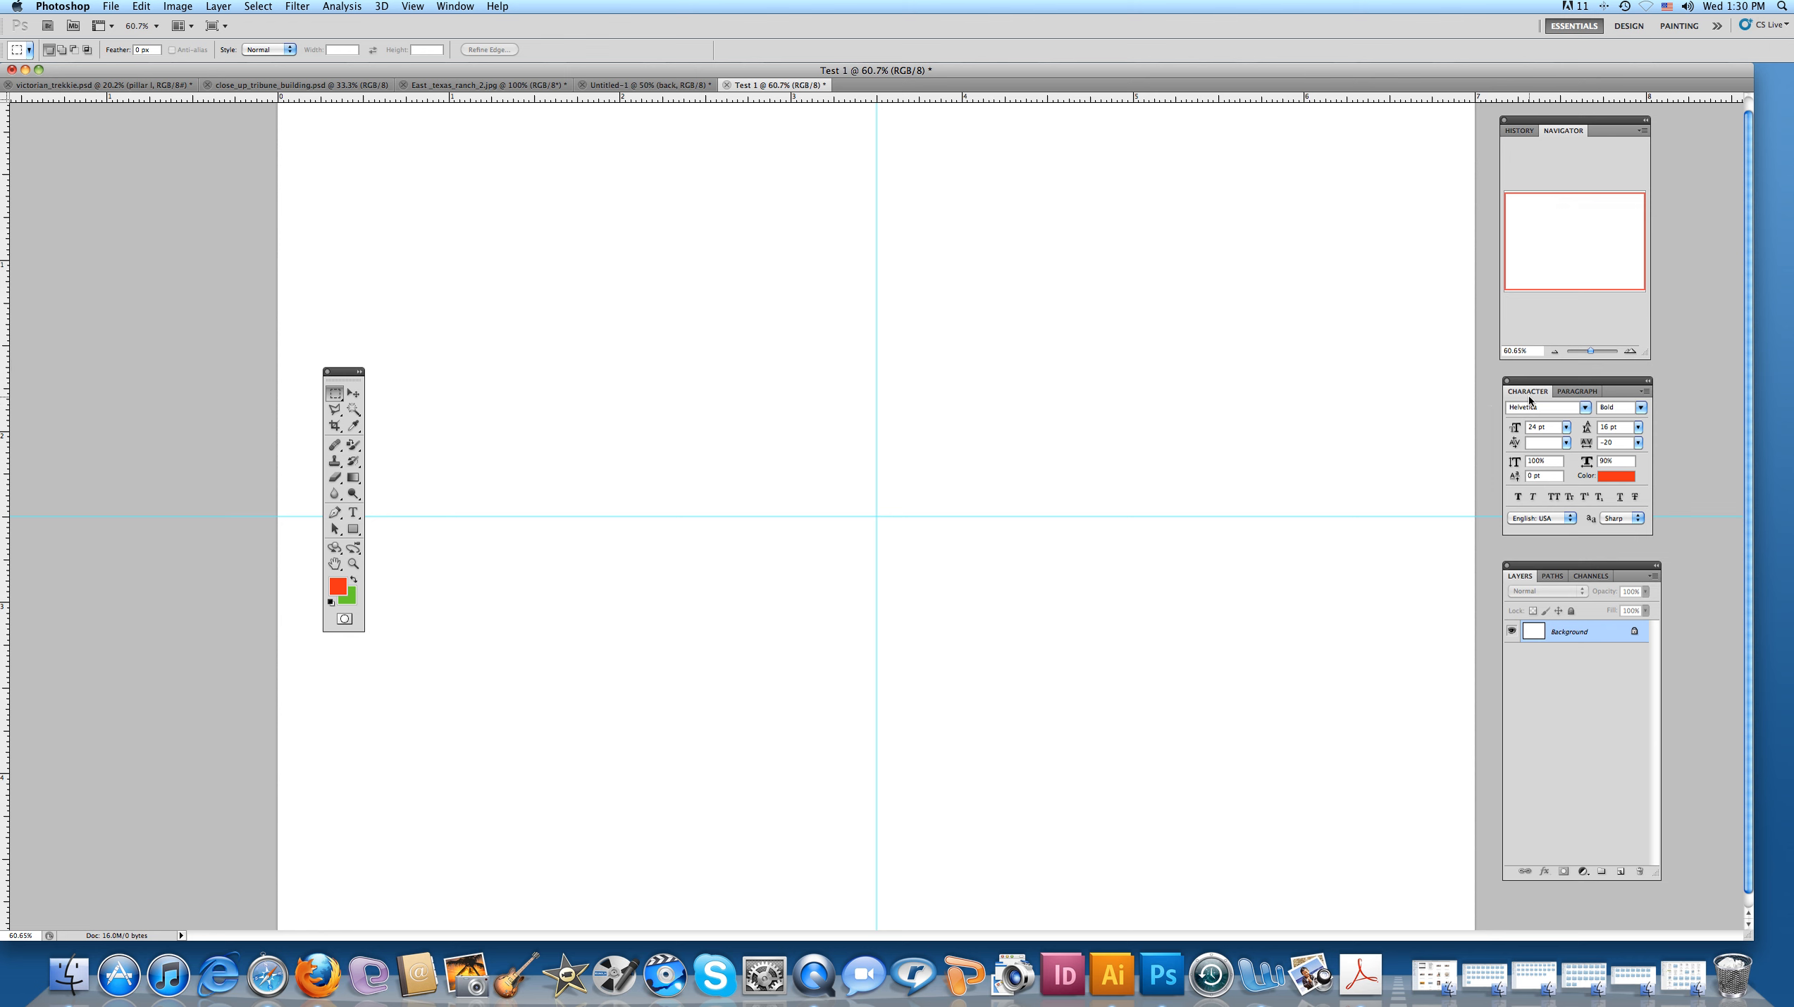
pyautogui.click(1578, 393)
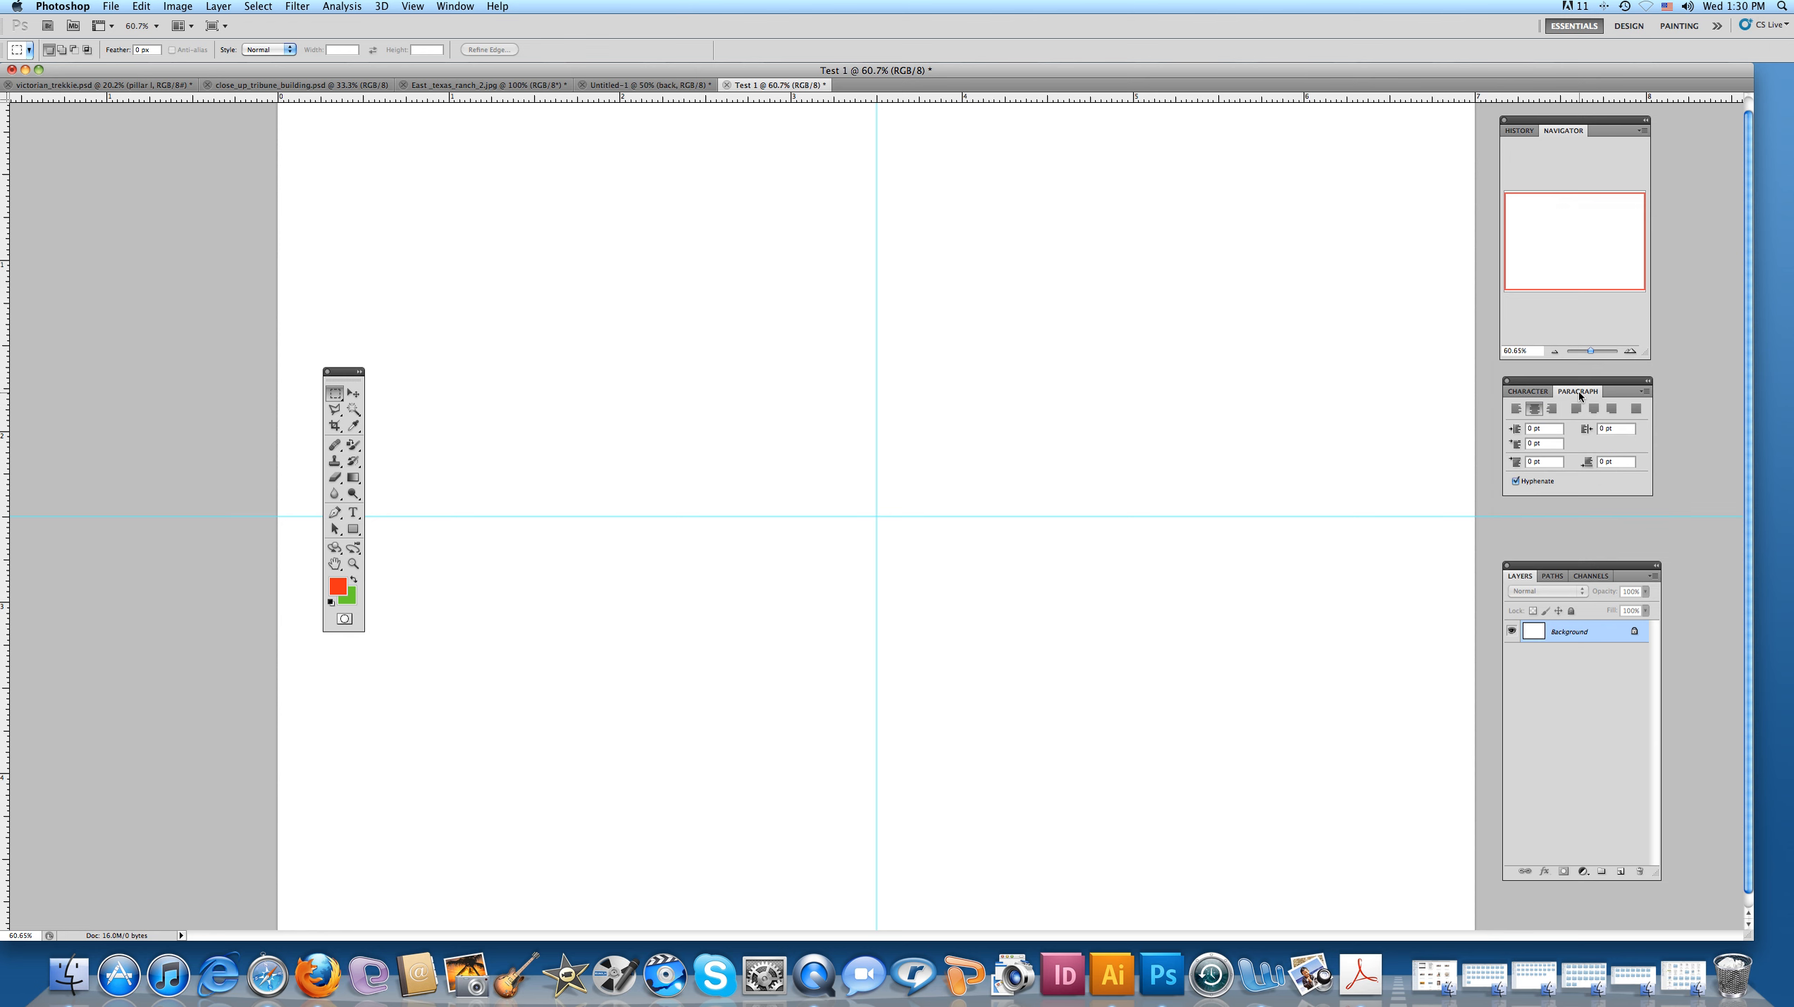
pyautogui.click(1532, 409)
pyautogui.click(1515, 413)
pyautogui.click(1541, 391)
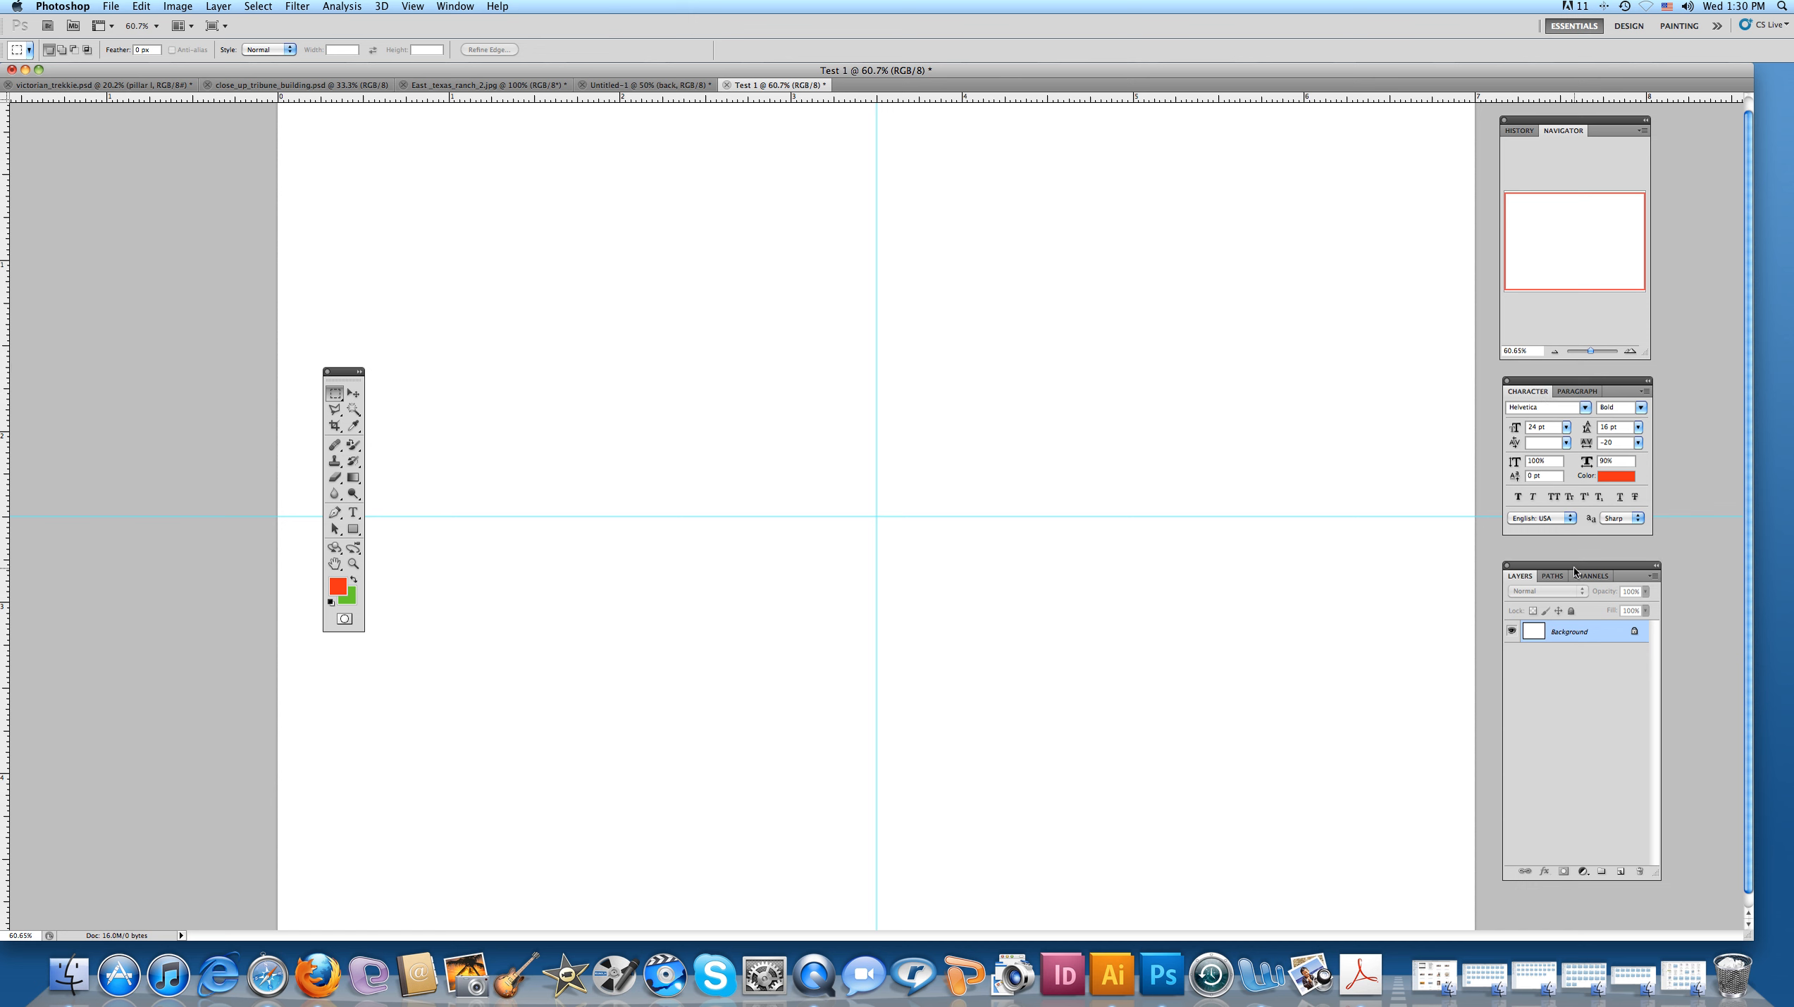
# Step: Move the Layers panel up so it sits closely beneath the Character panel
pyautogui.moveTo(1574, 569); pyautogui.dragTo(1566, 555)
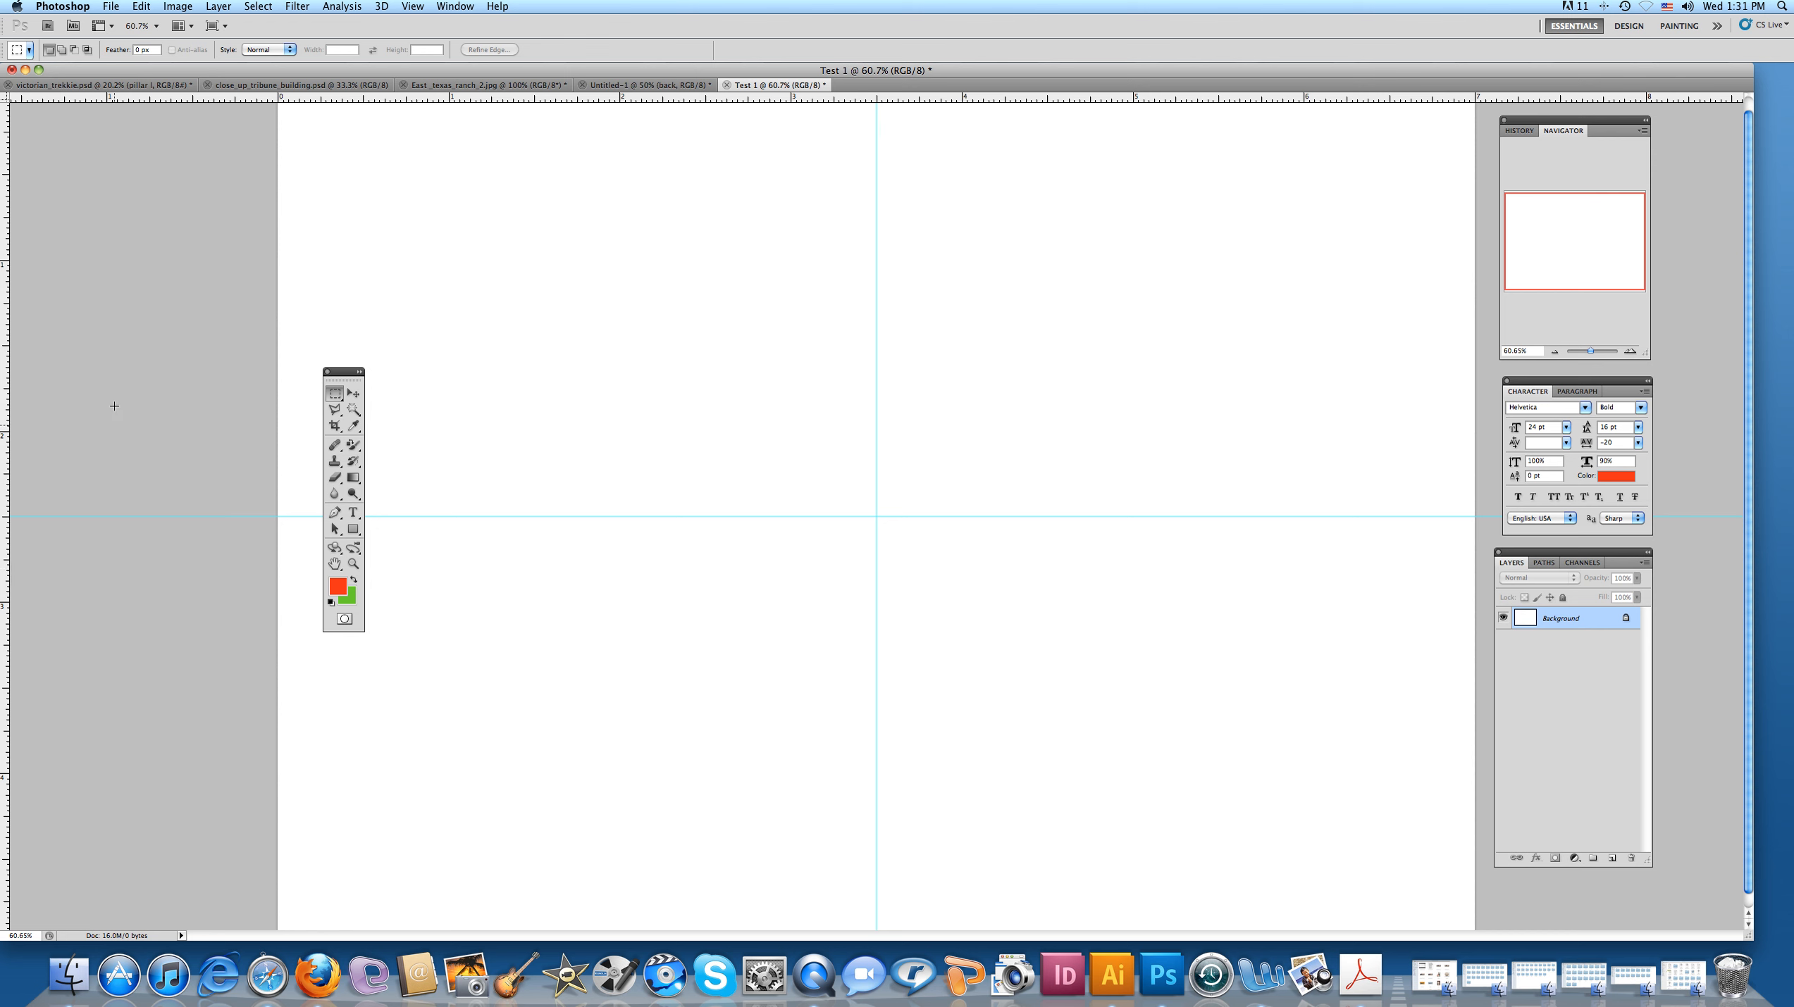
# Step: Try out centered and square rectangular marquee selections around the guide intersection, deselecting each one
pyautogui.click(335, 397)
pyautogui.moveTo(876, 515); pyautogui.dragTo(1176, 633)
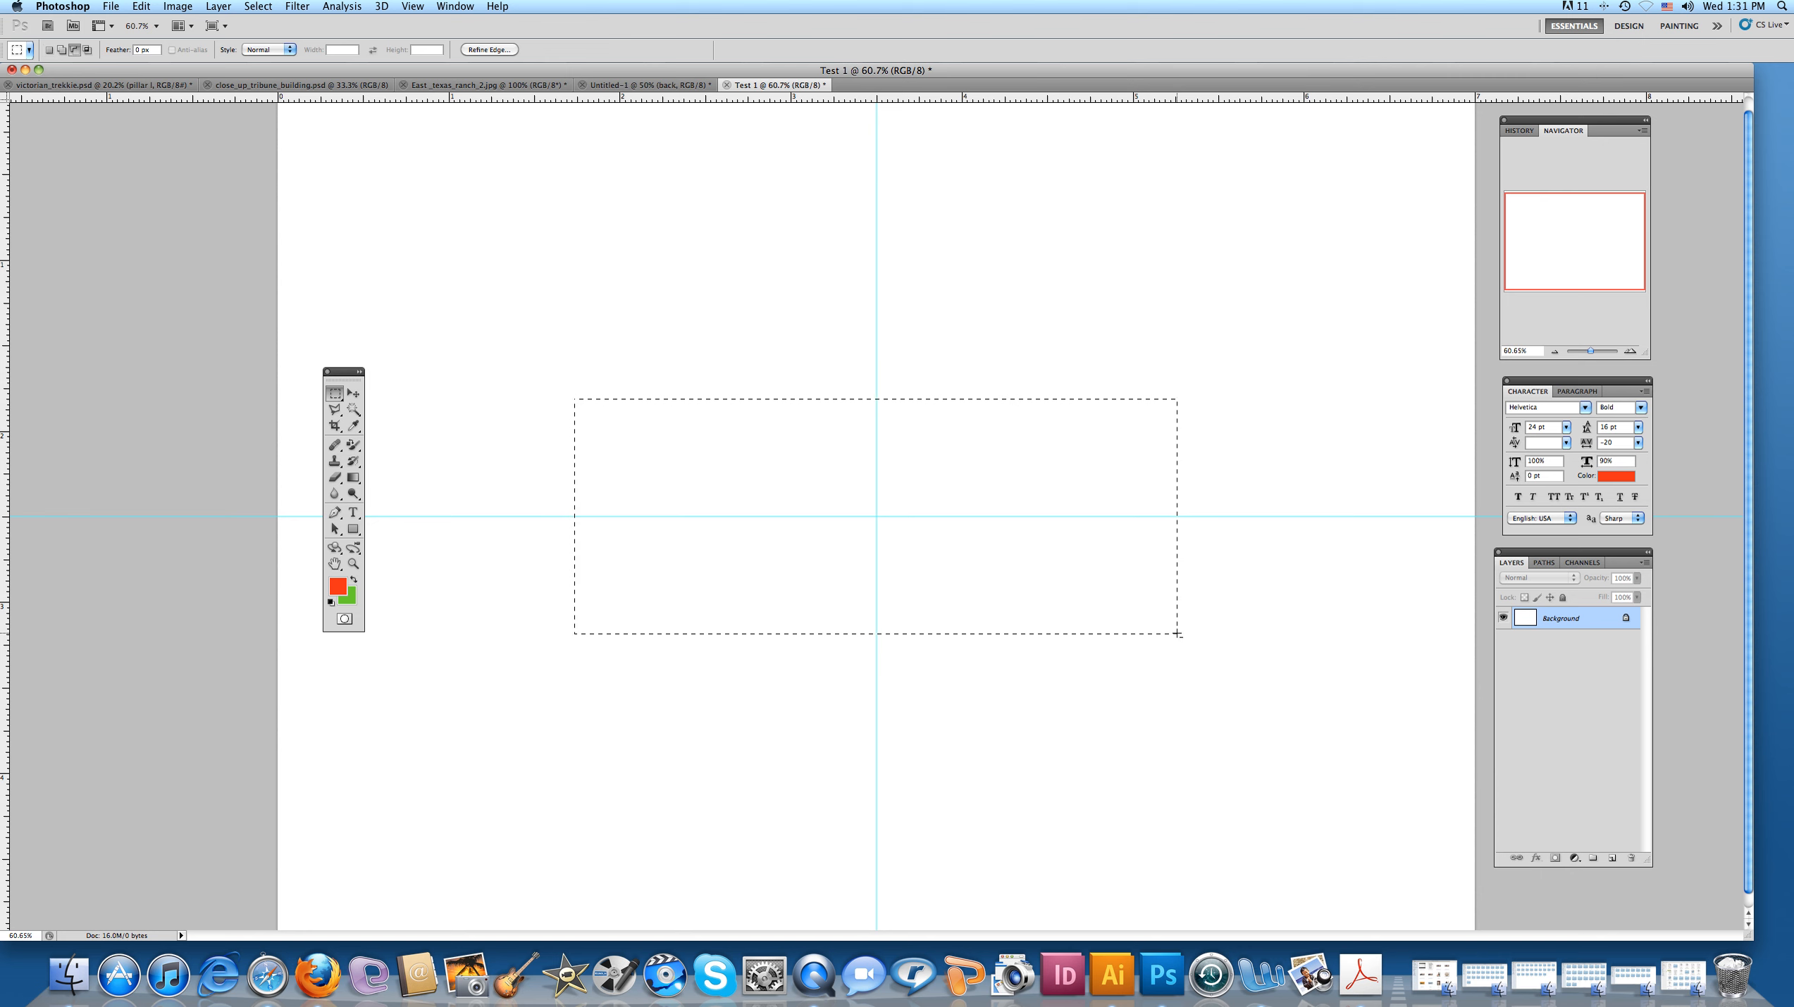
pyautogui.click(1177, 631)
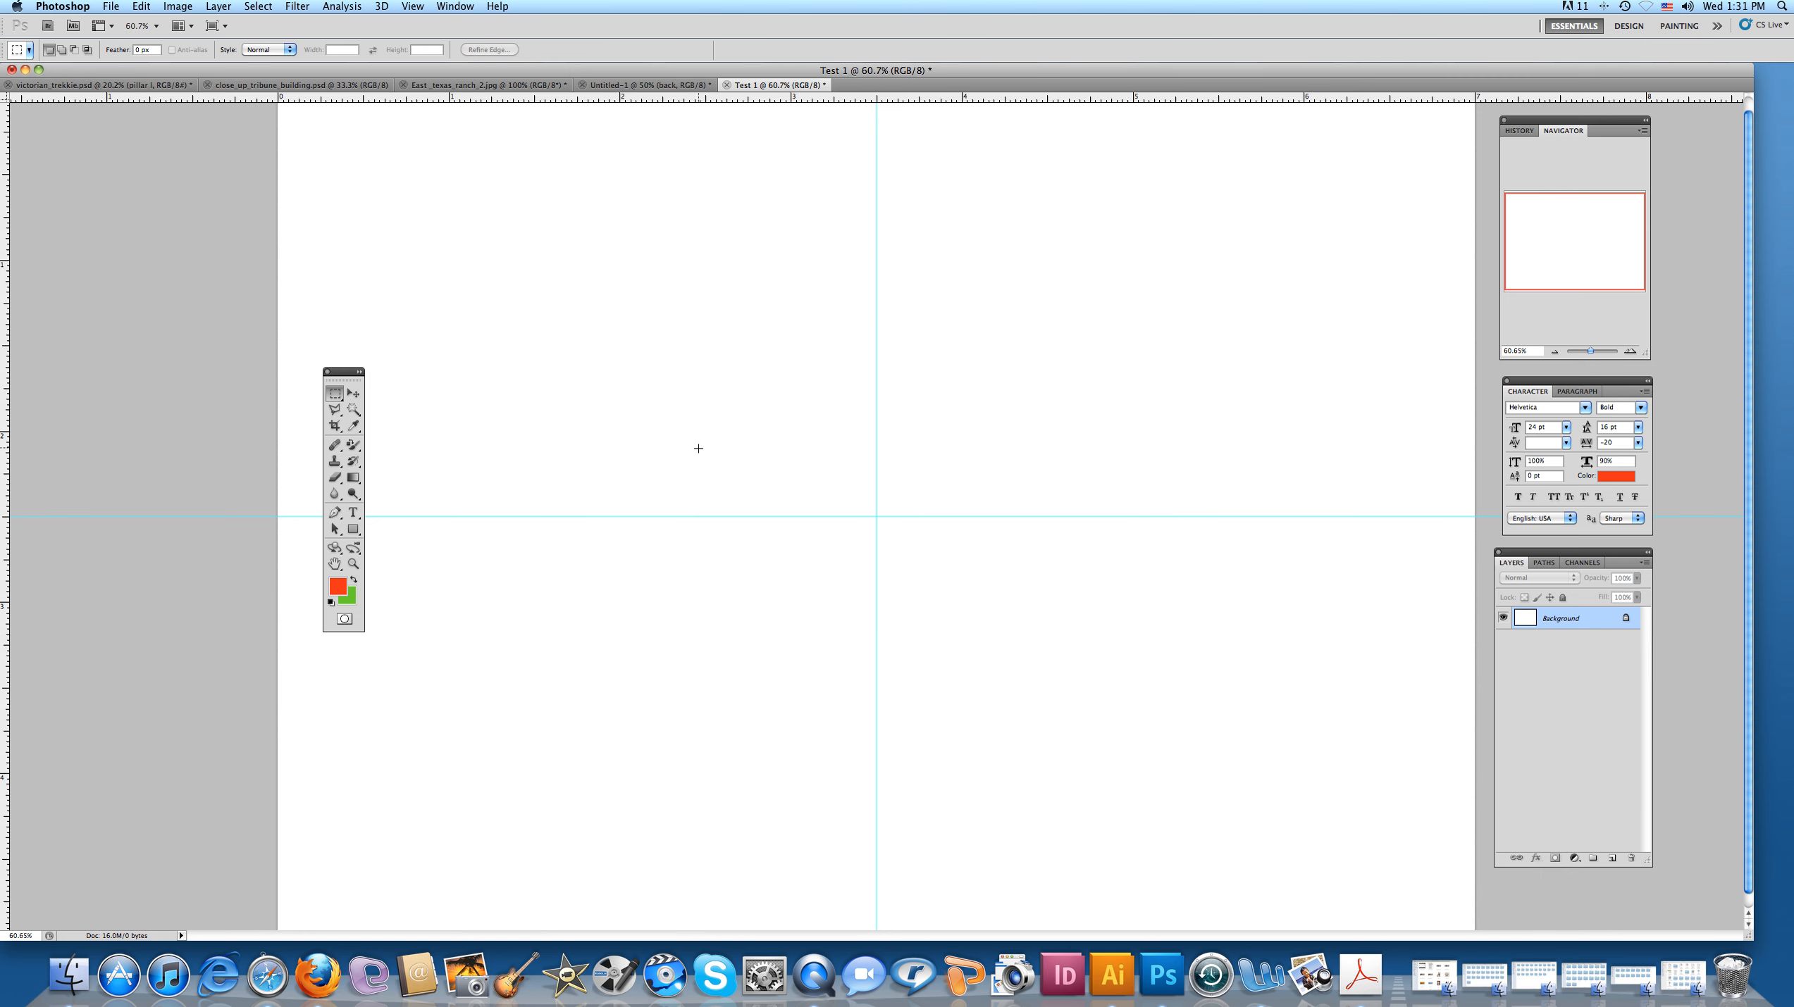
pyautogui.moveTo(634, 384); pyautogui.dragTo(1240, 741)
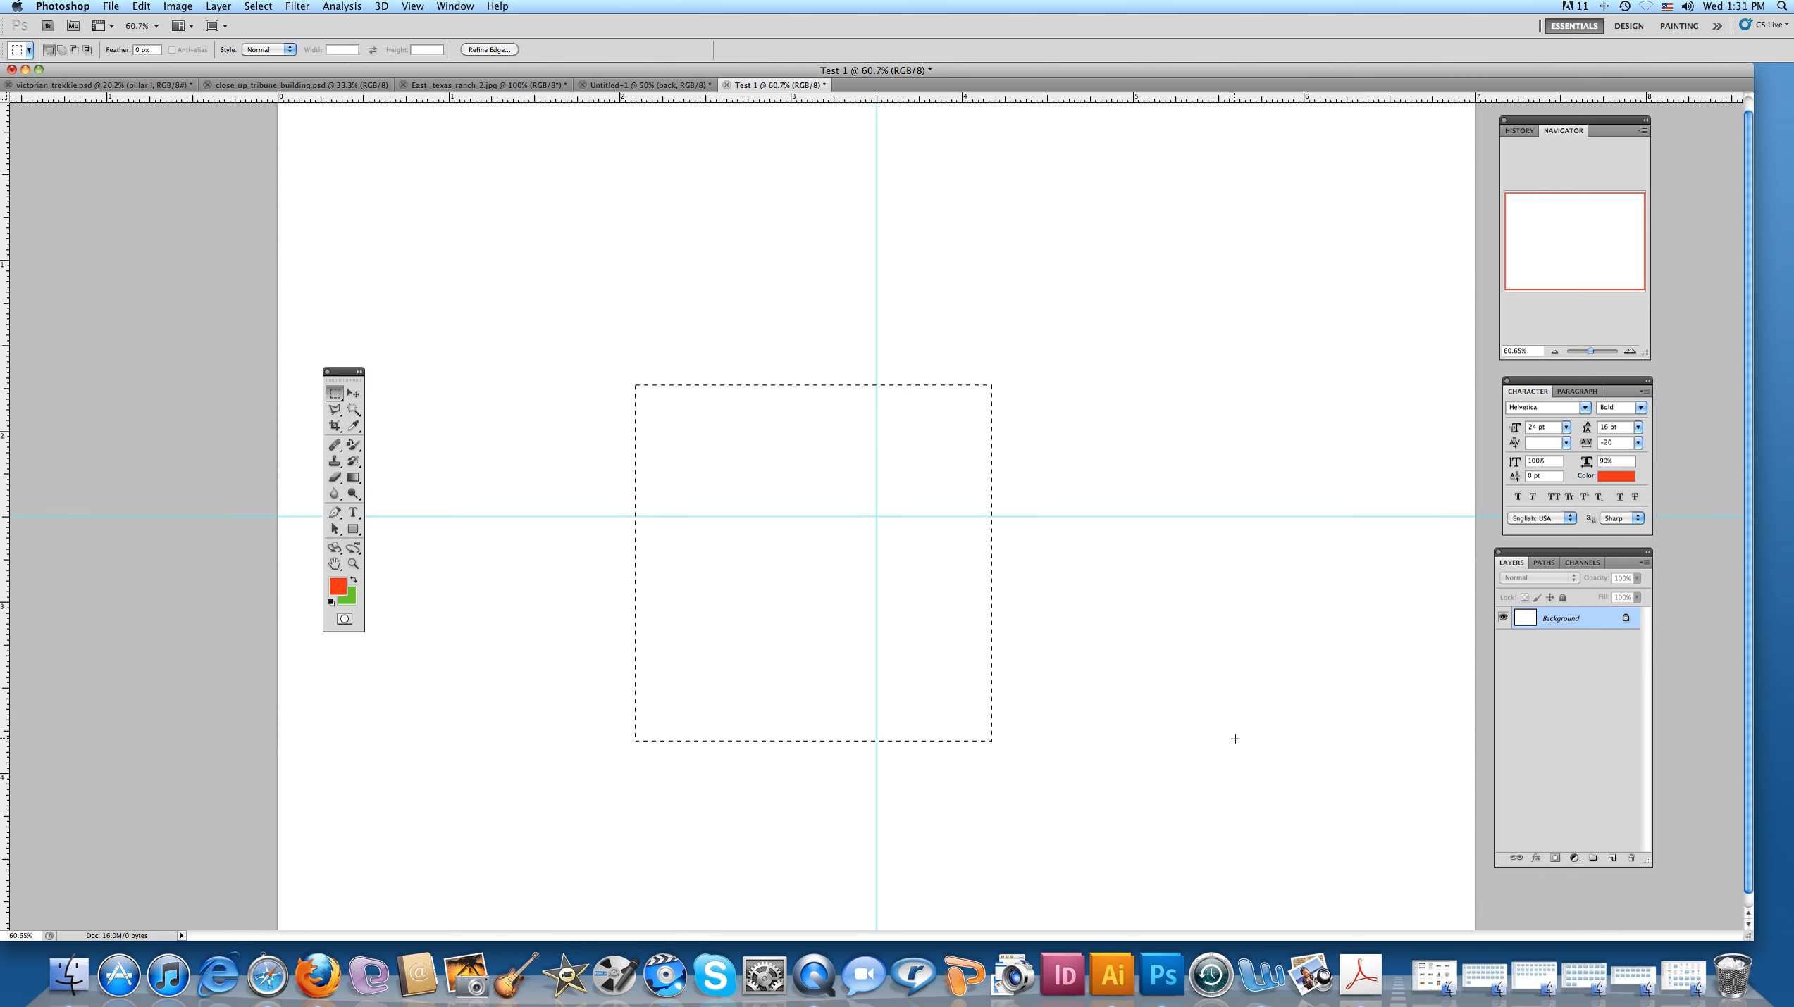
pyautogui.click(1230, 736)
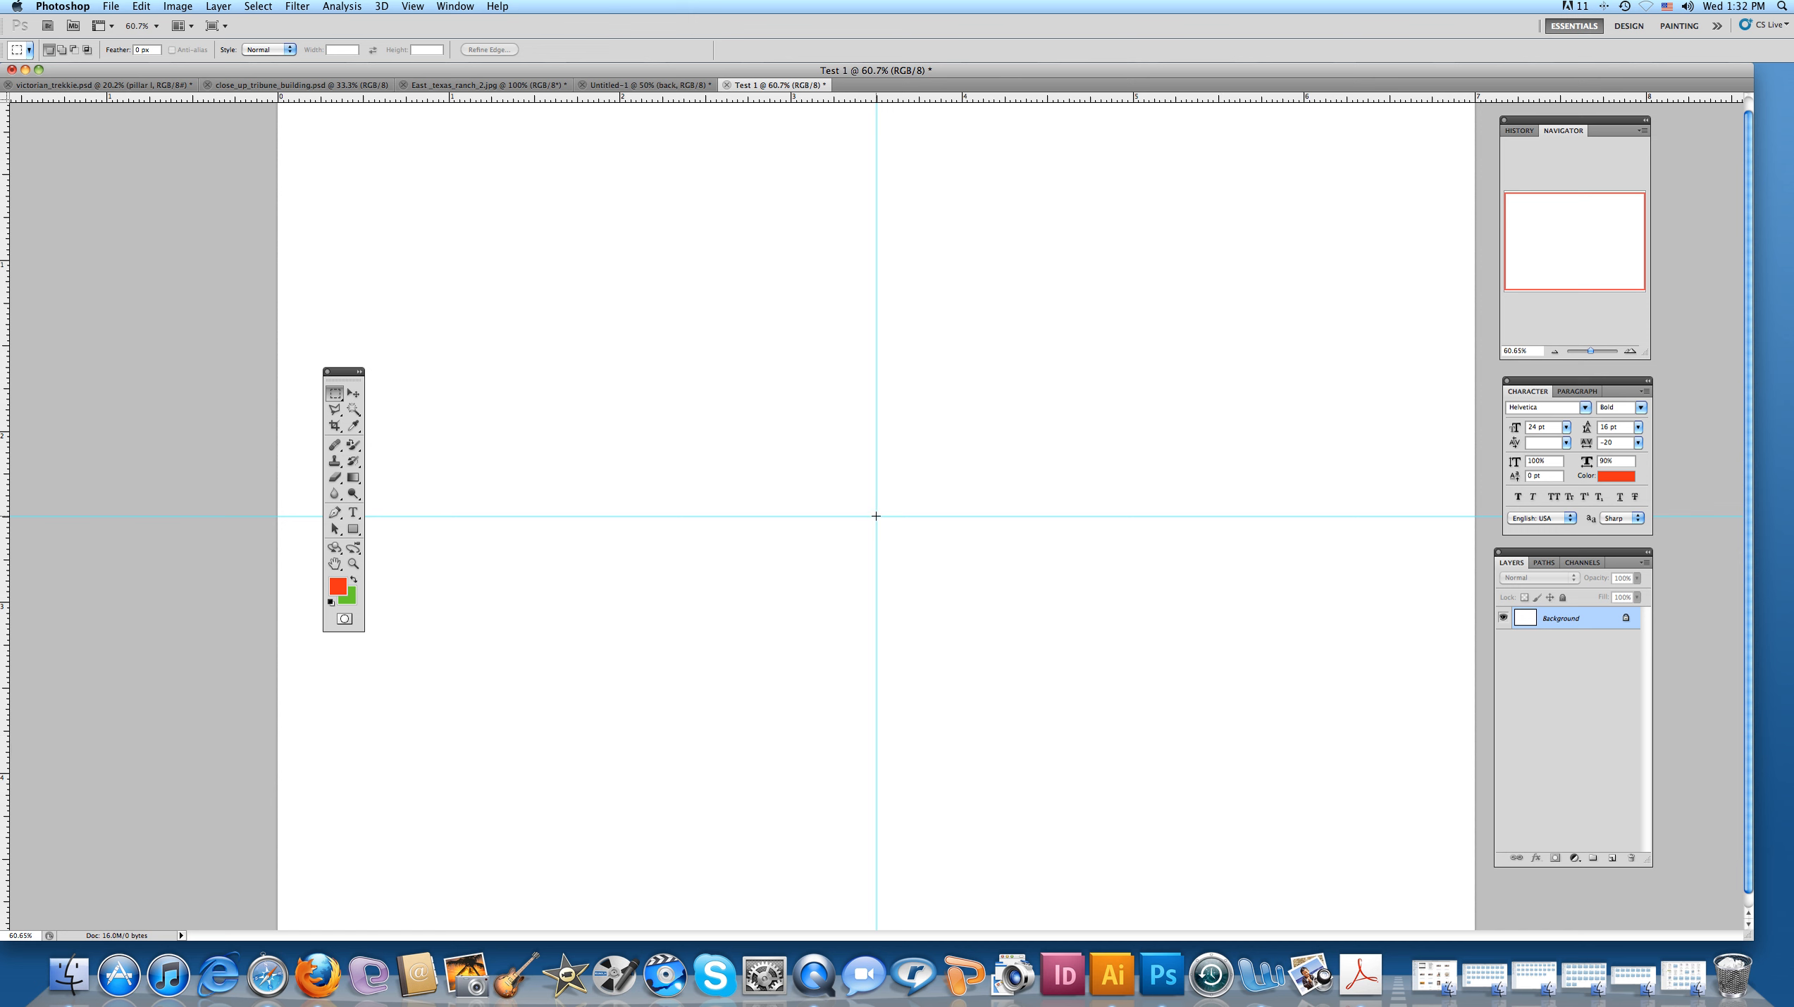
pyautogui.moveTo(875, 516); pyautogui.dragTo(1287, 663)
pyautogui.moveTo(1286, 641); pyautogui.dragTo(1286, 642)
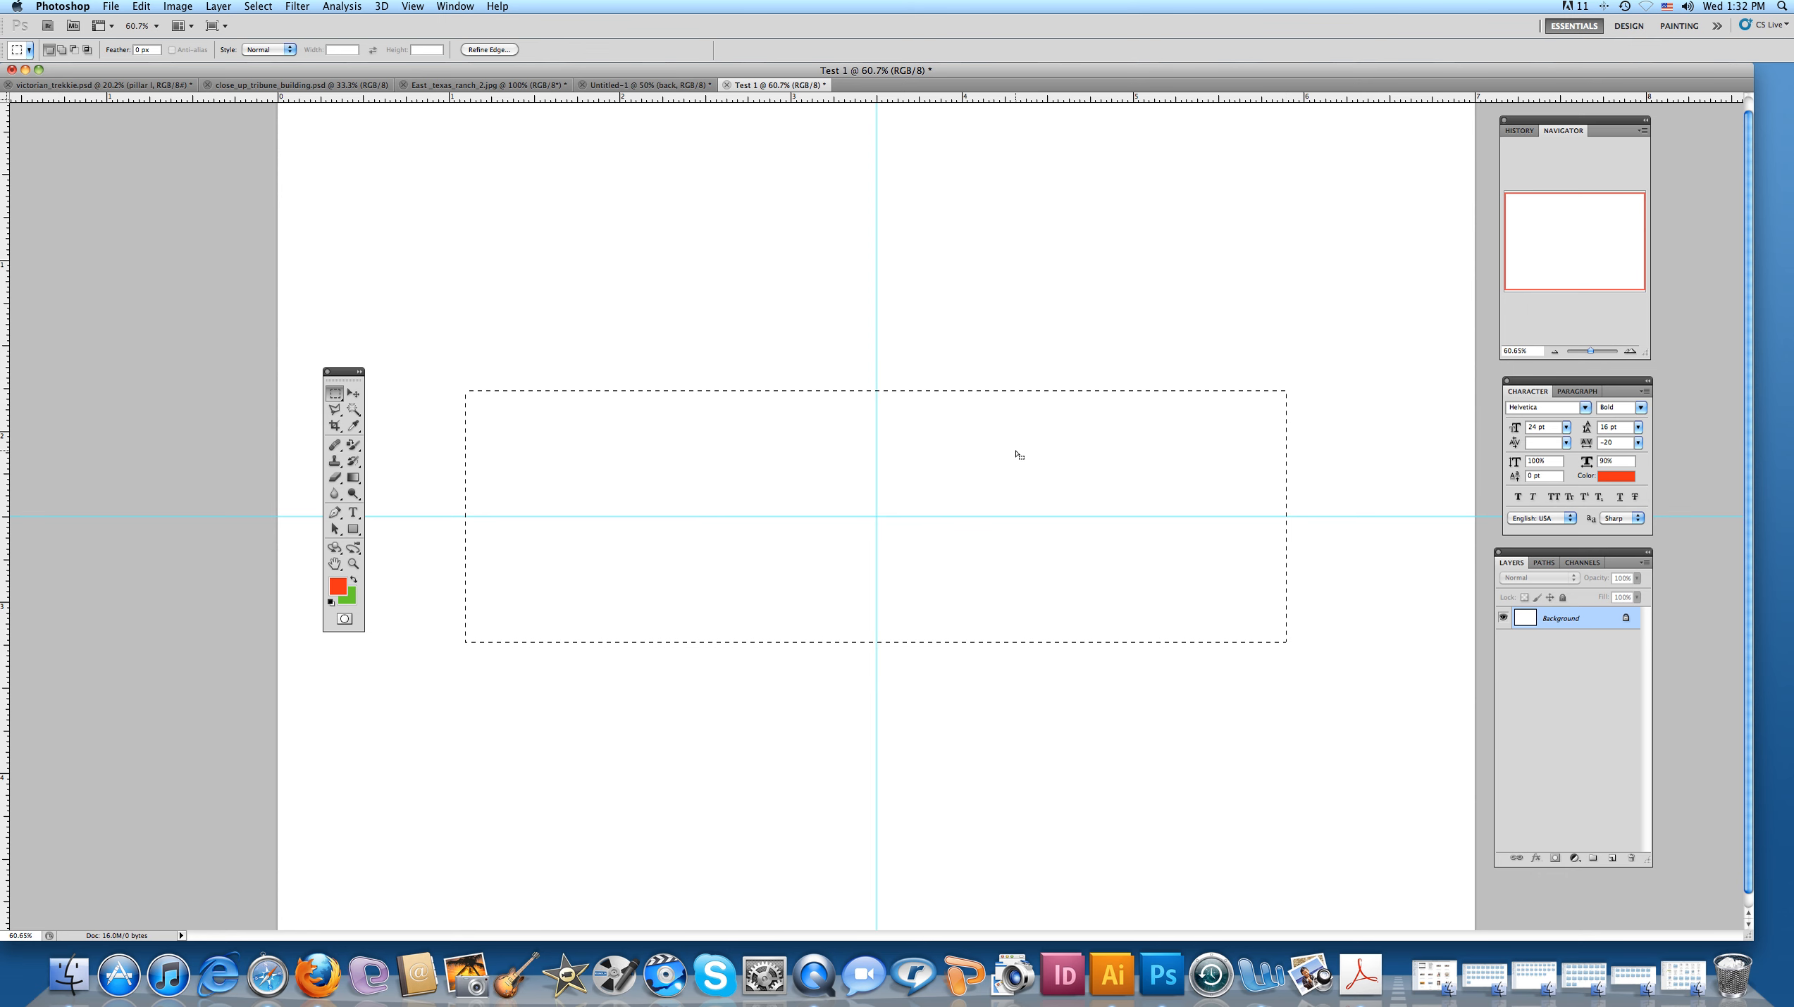
pyautogui.click(950, 480)
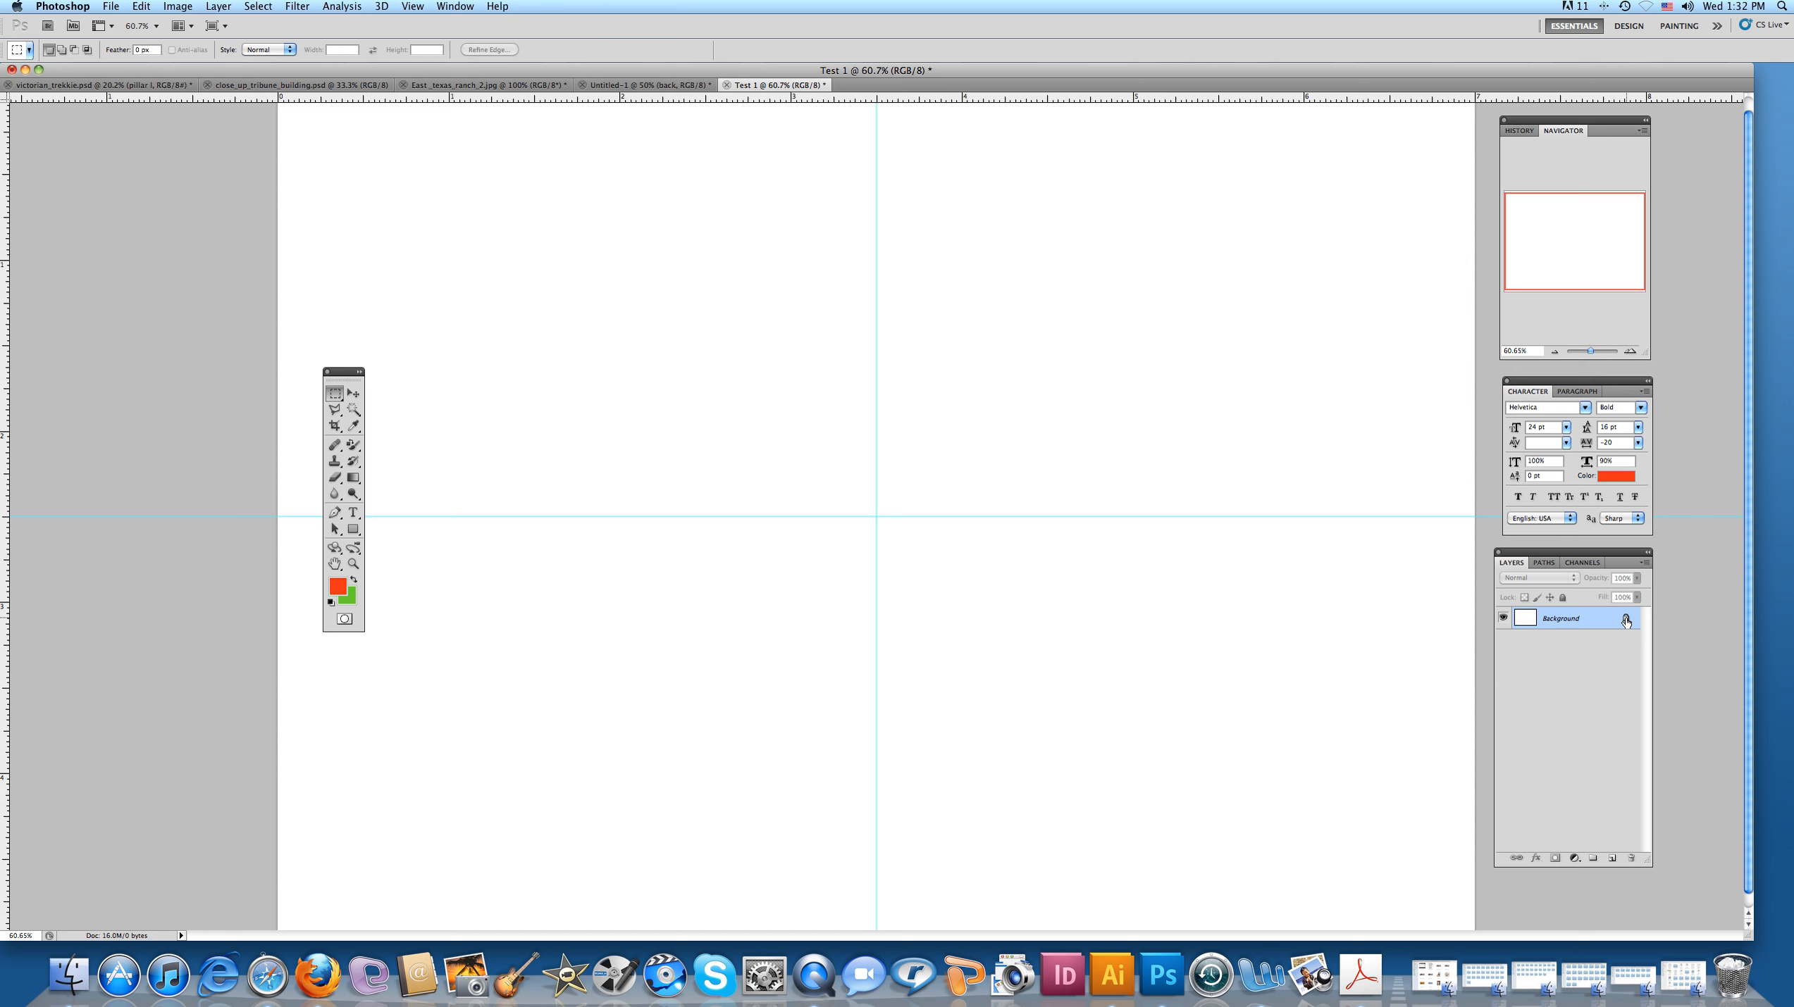
# Step: Convert the locked Background into a regular layer named "back"
pyautogui.doubleClick(1561, 620)
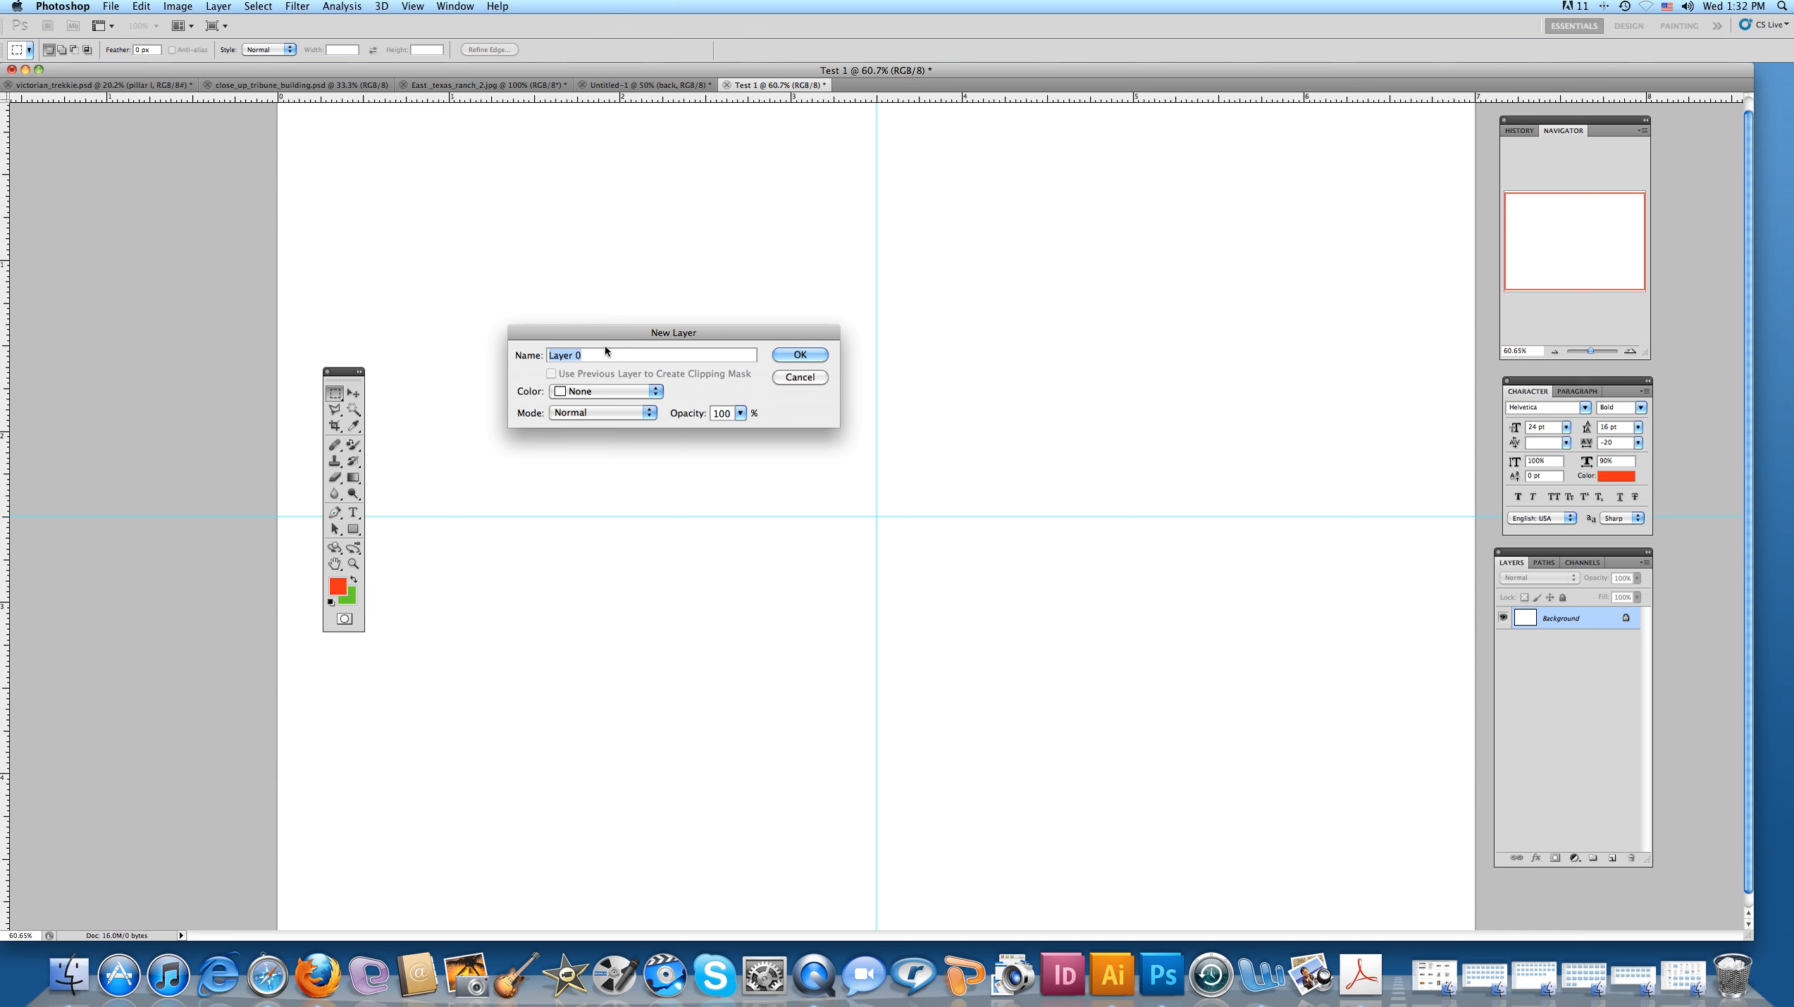
pyautogui.write('back')
pyautogui.click(785, 355)
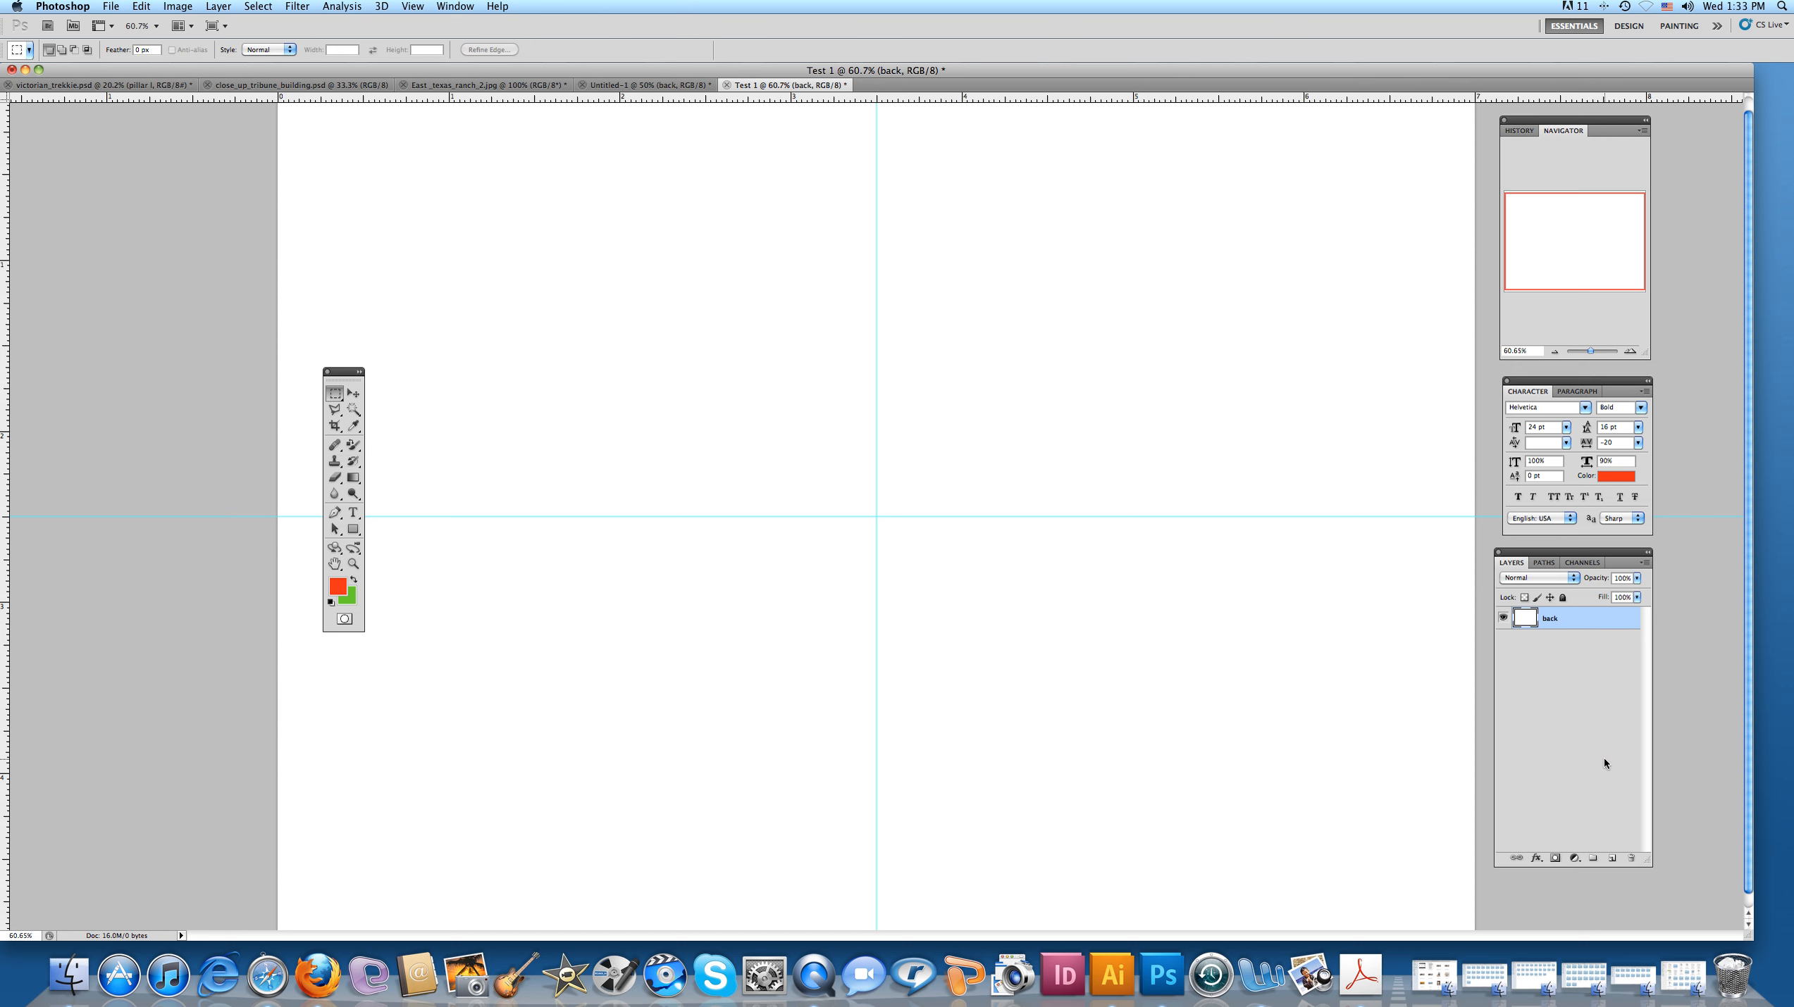
# Step: Add a new layer above the back layer, and hide and show both layers to check their visibility
pyautogui.click(1614, 859)
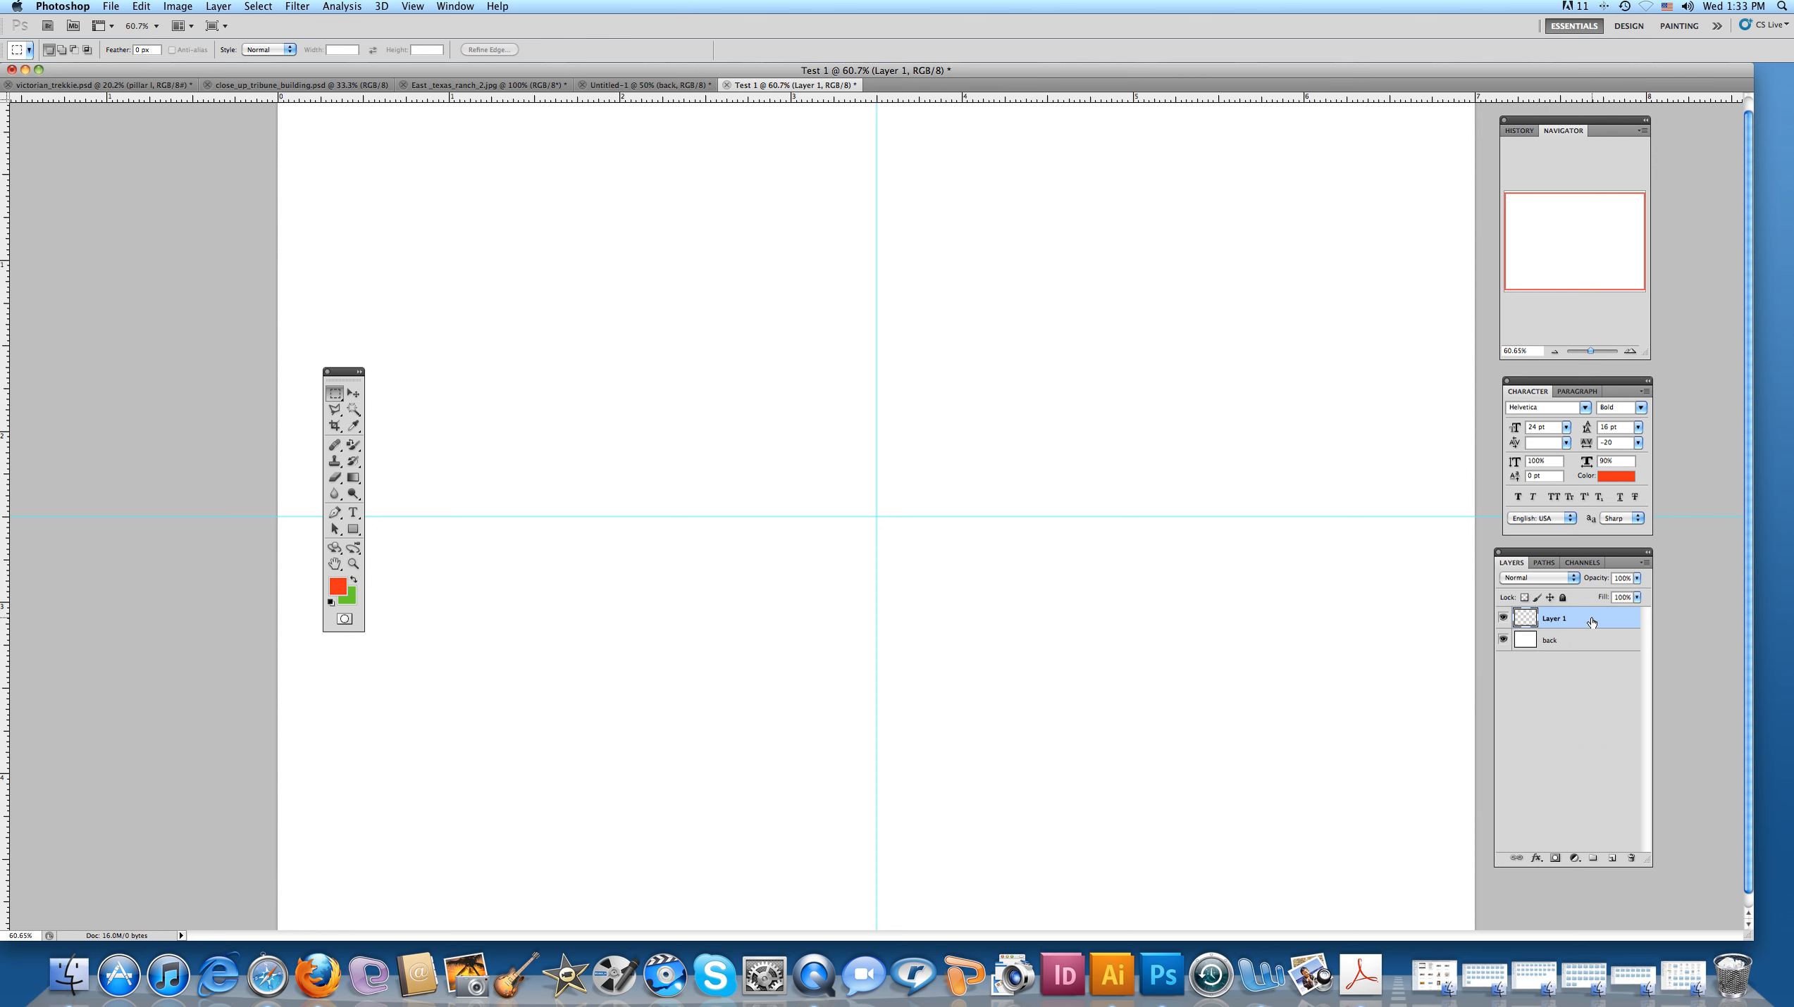
pyautogui.click(1577, 642)
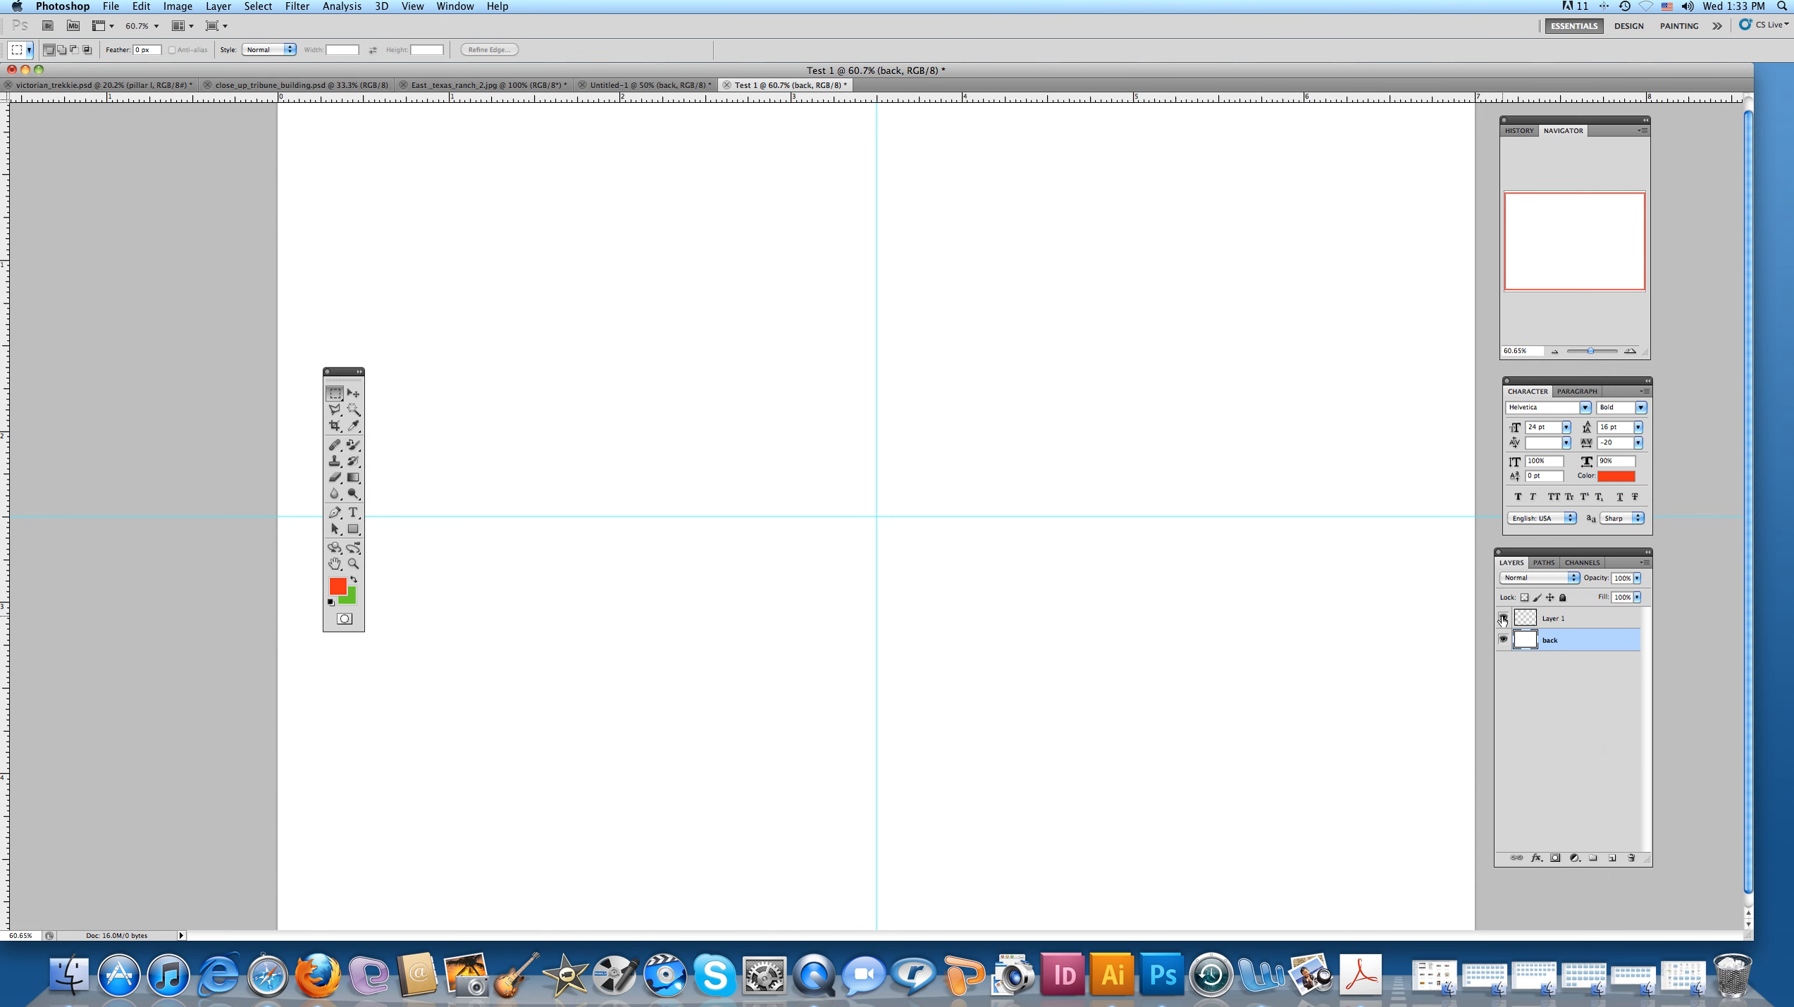
pyautogui.click(1503, 639)
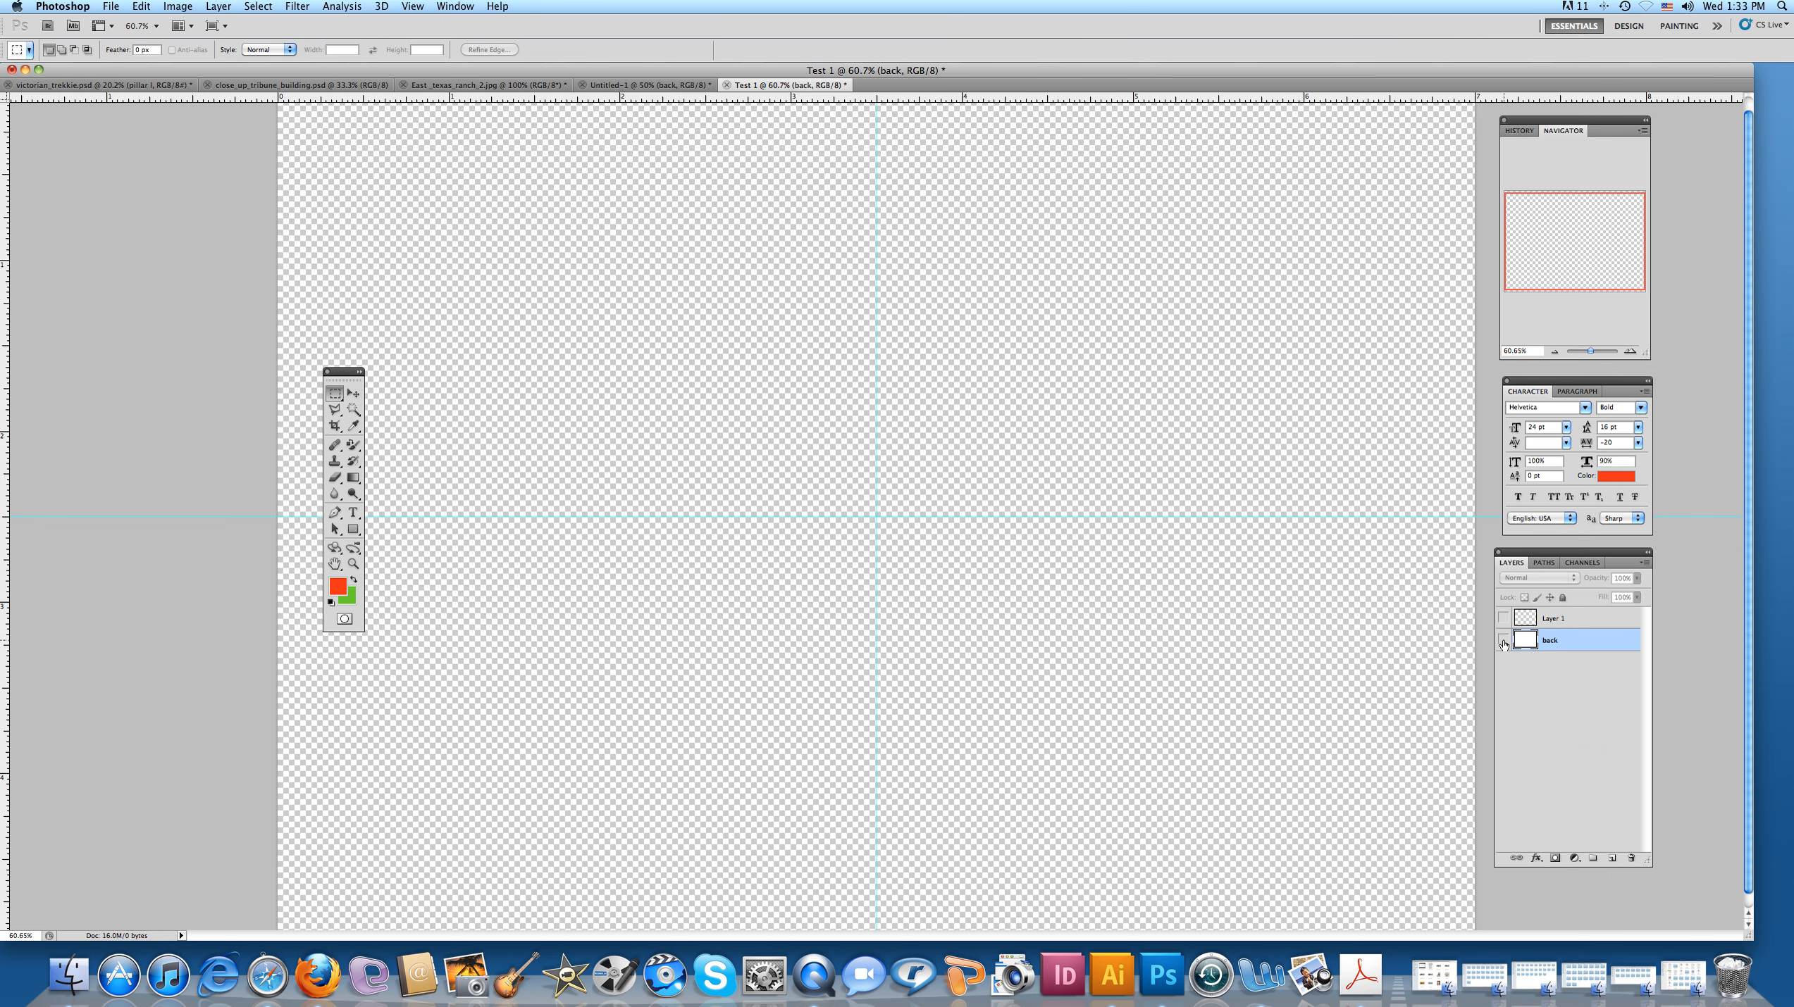
pyautogui.click(1503, 618)
pyautogui.click(1502, 642)
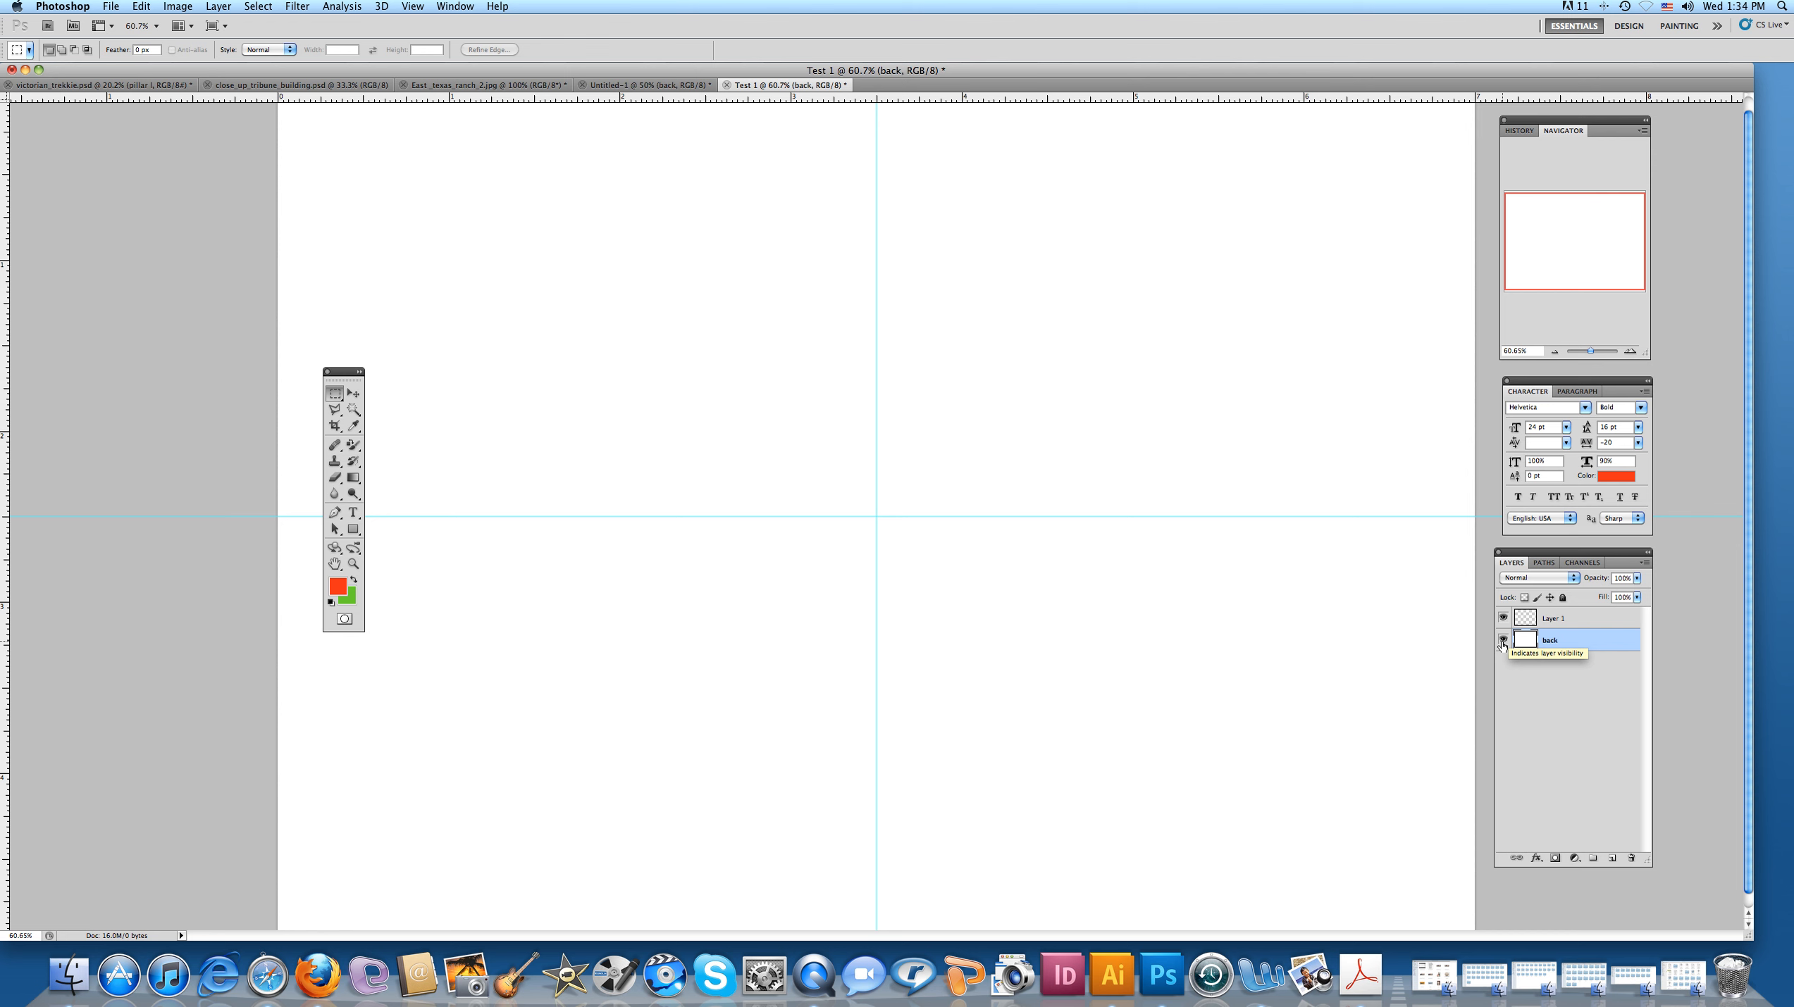
# Step: Rename the new empty layer as "rec"
pyautogui.click(1577, 626)
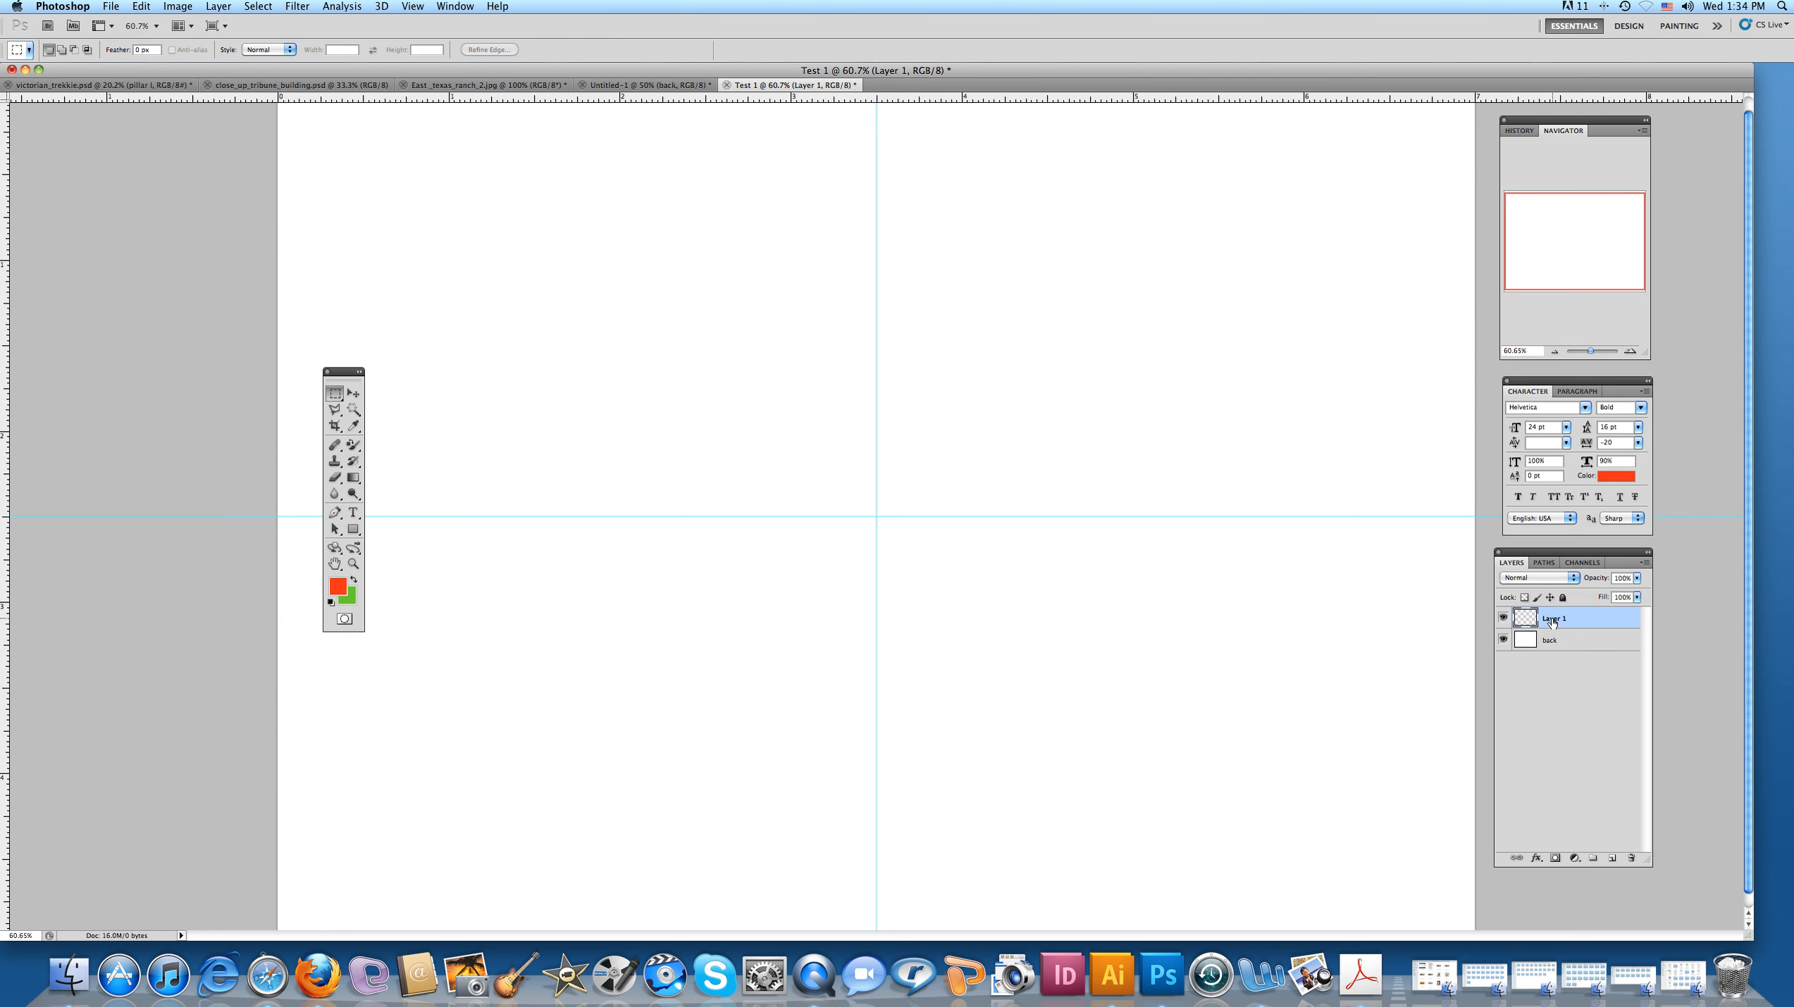
pyautogui.doubleClick(1552, 621)
pyautogui.write('t')
pyautogui.write('ec')
pyautogui.press('Return')
# Step: Draw a wide rectangular marquee selection centered on the intersection of the guides
pyautogui.moveTo(876, 516); pyautogui.dragTo(1246, 633)
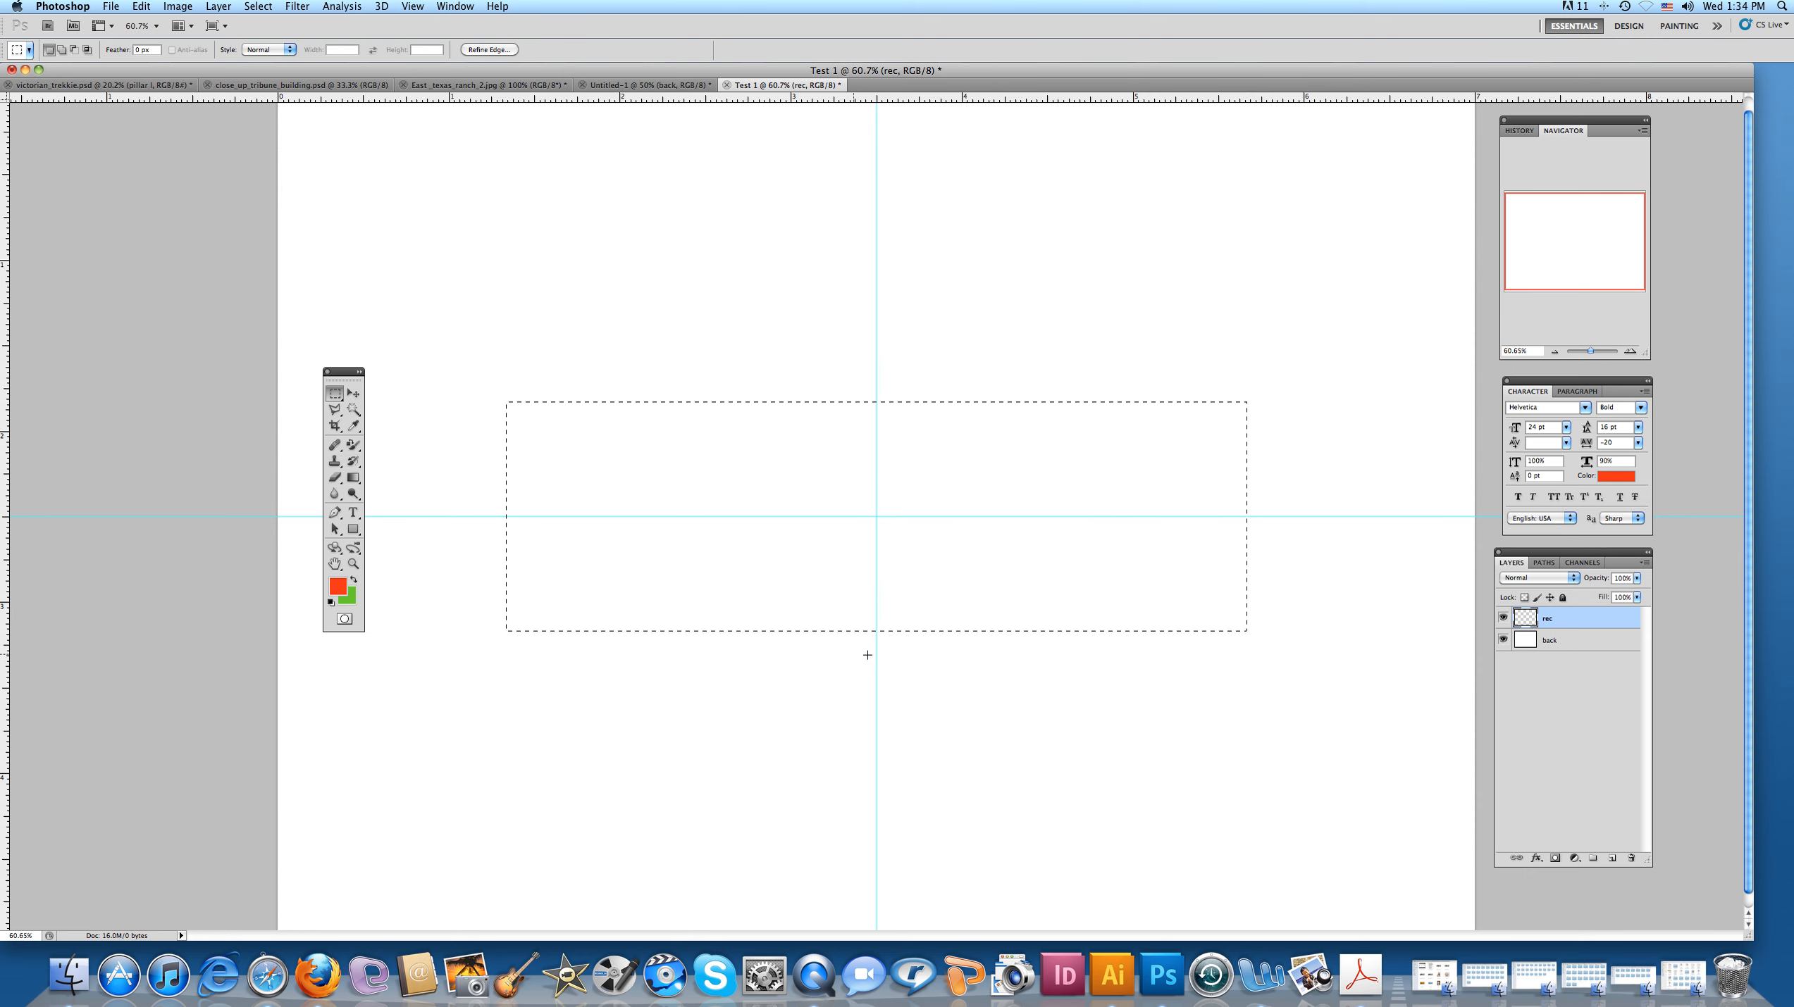
# Step: Swap the foreground and background colors back and forth
pyautogui.click(354, 579)
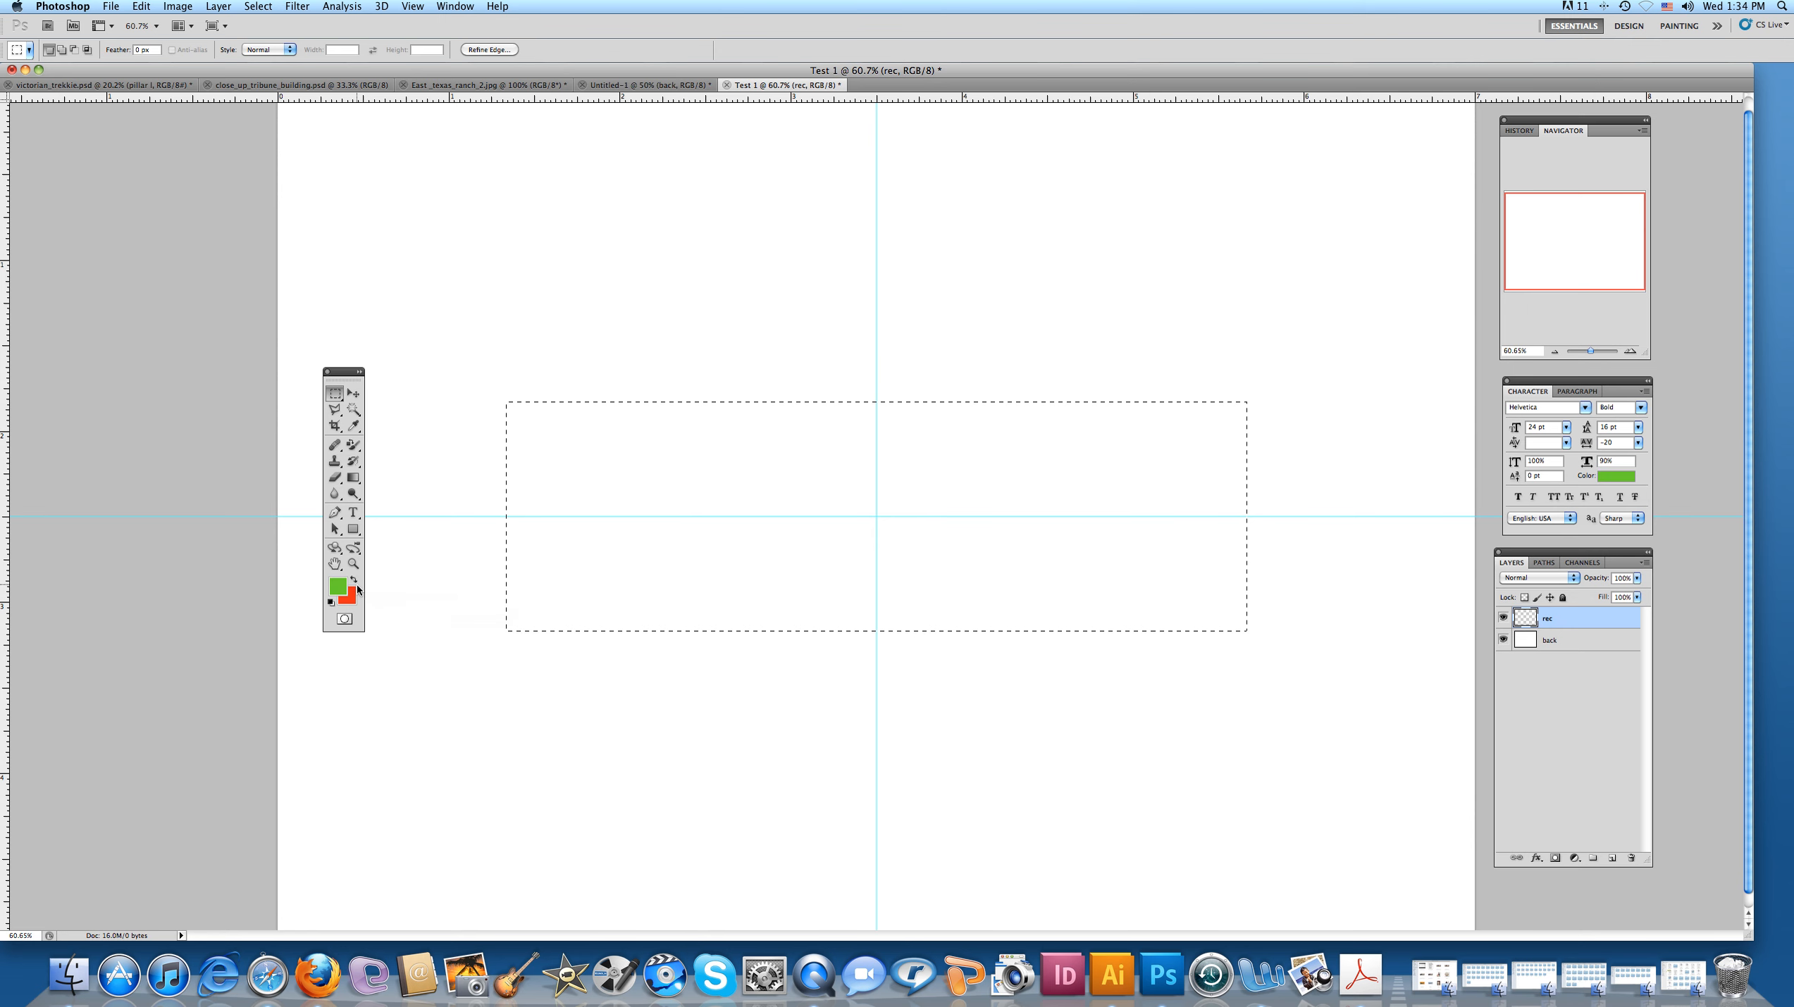
pyautogui.click(354, 580)
pyautogui.click(355, 580)
pyautogui.click(355, 579)
# Step: Open the foreground color for editing and set its hue to orange at 27°
pyautogui.click(340, 586)
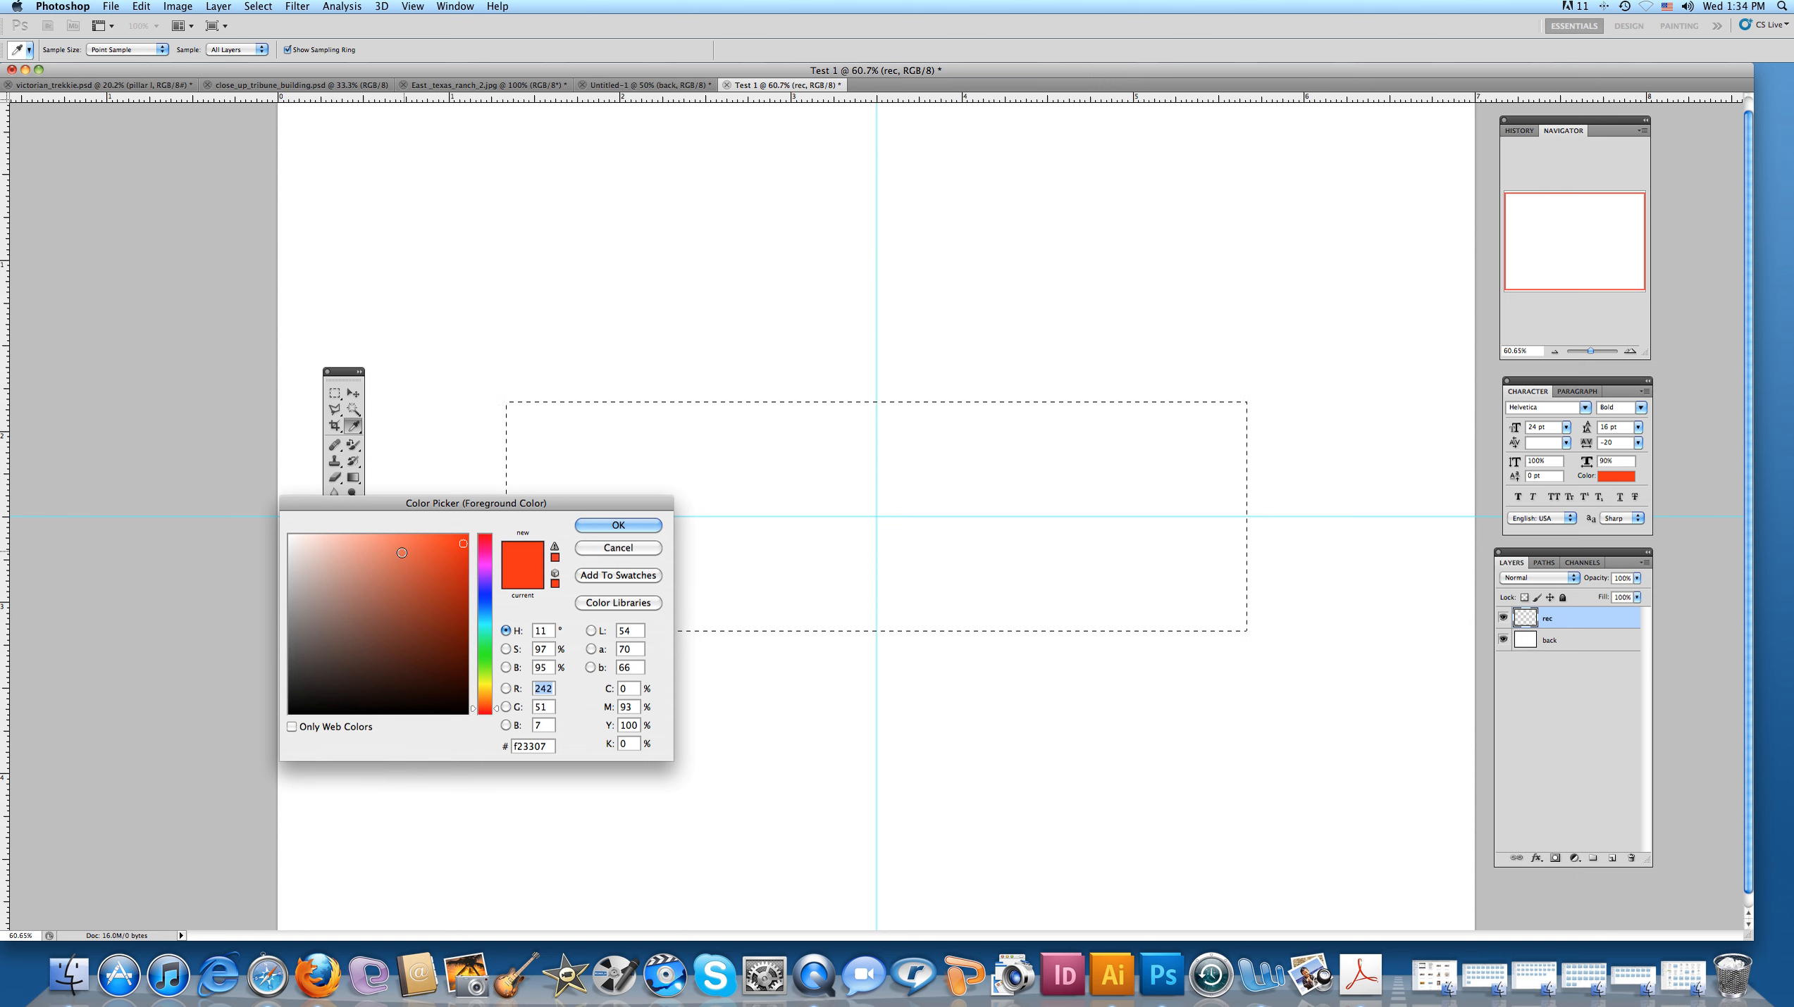
pyautogui.click(495, 708)
pyautogui.moveTo(495, 708)
pyautogui.mouseDown()
pyautogui.moveTo(493, 539)
pyautogui.moveTo(493, 703)
pyautogui.mouseUp()
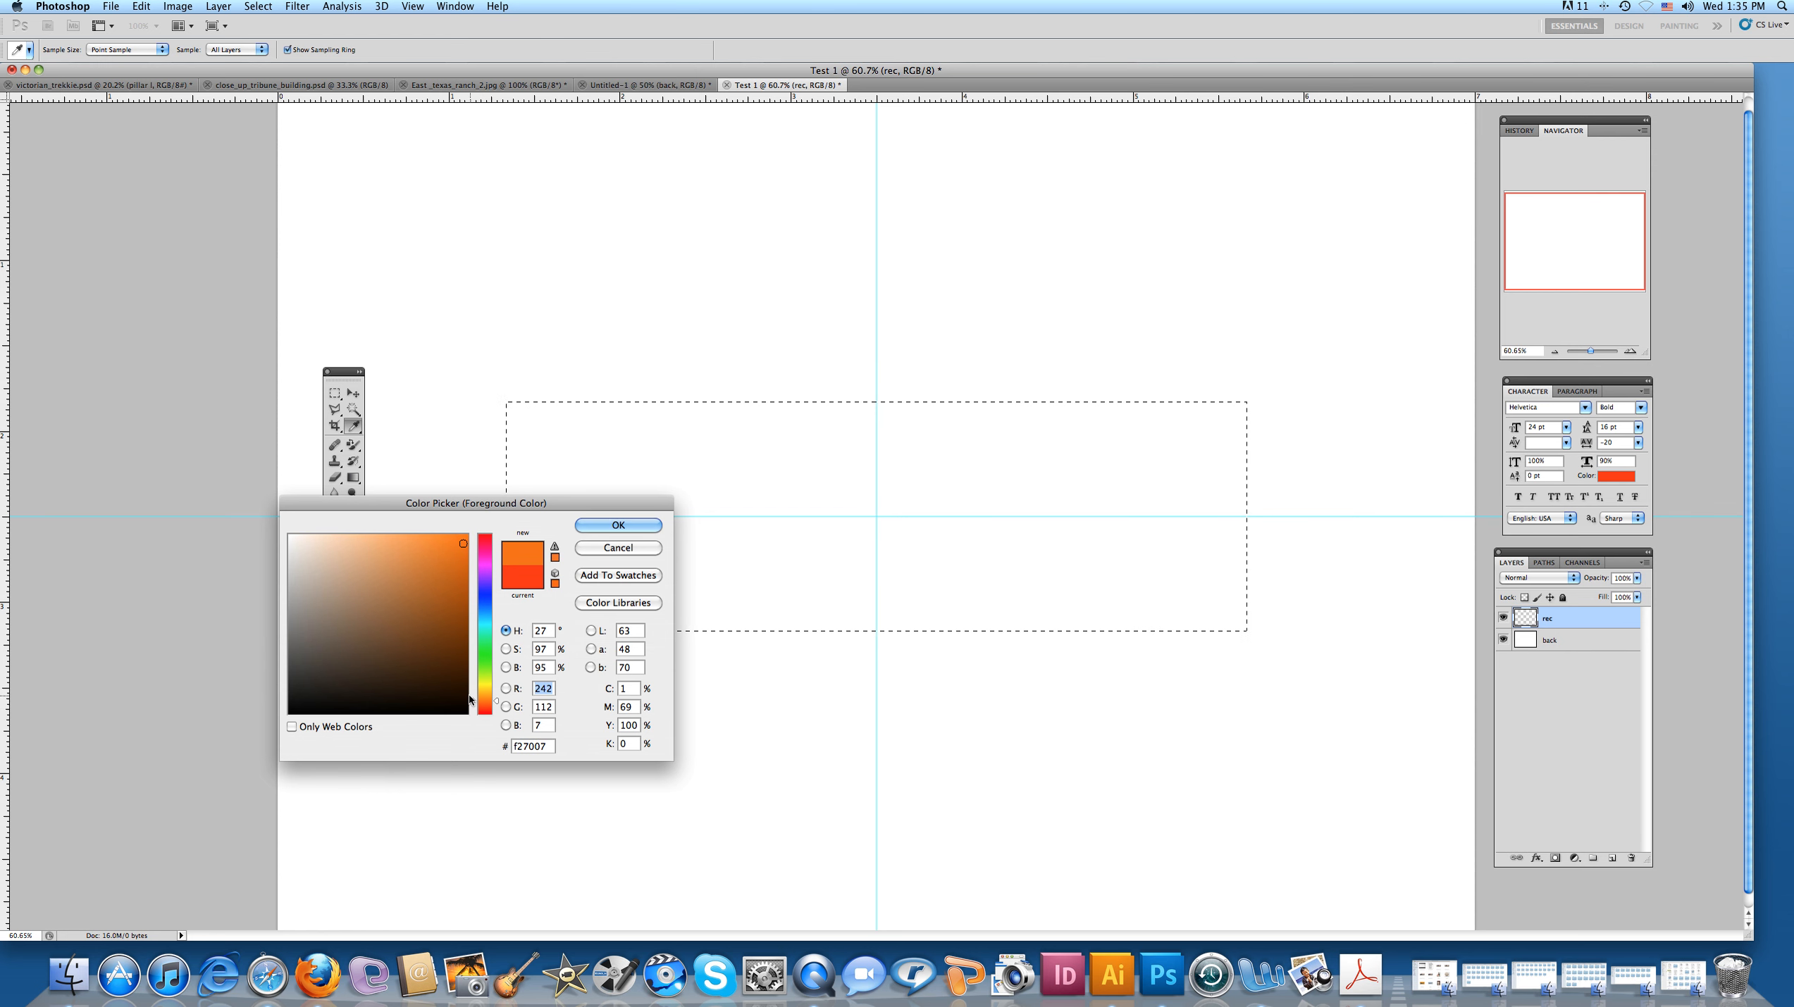
# Step: Try out different shades of the orange hue in the color field, including near-white, black, tan and dark brown
pyautogui.moveTo(459, 543); pyautogui.dragTo(446, 589)
pyautogui.click(412, 599)
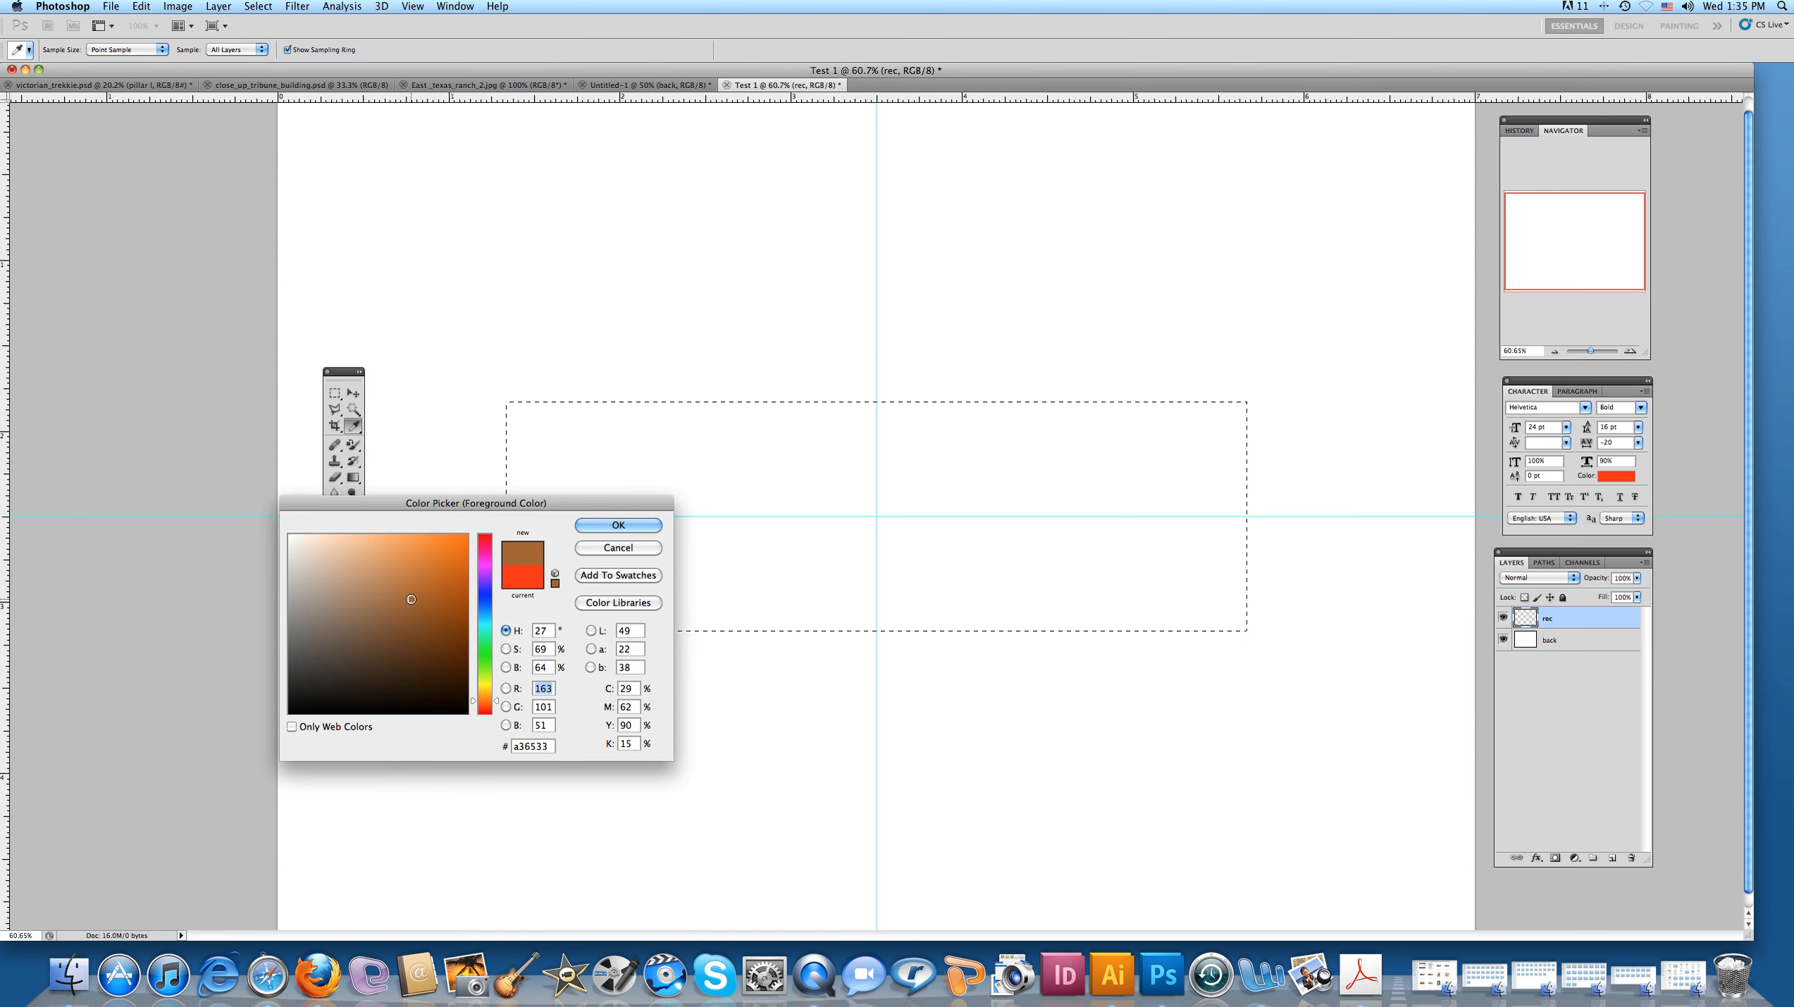
pyautogui.click(378, 584)
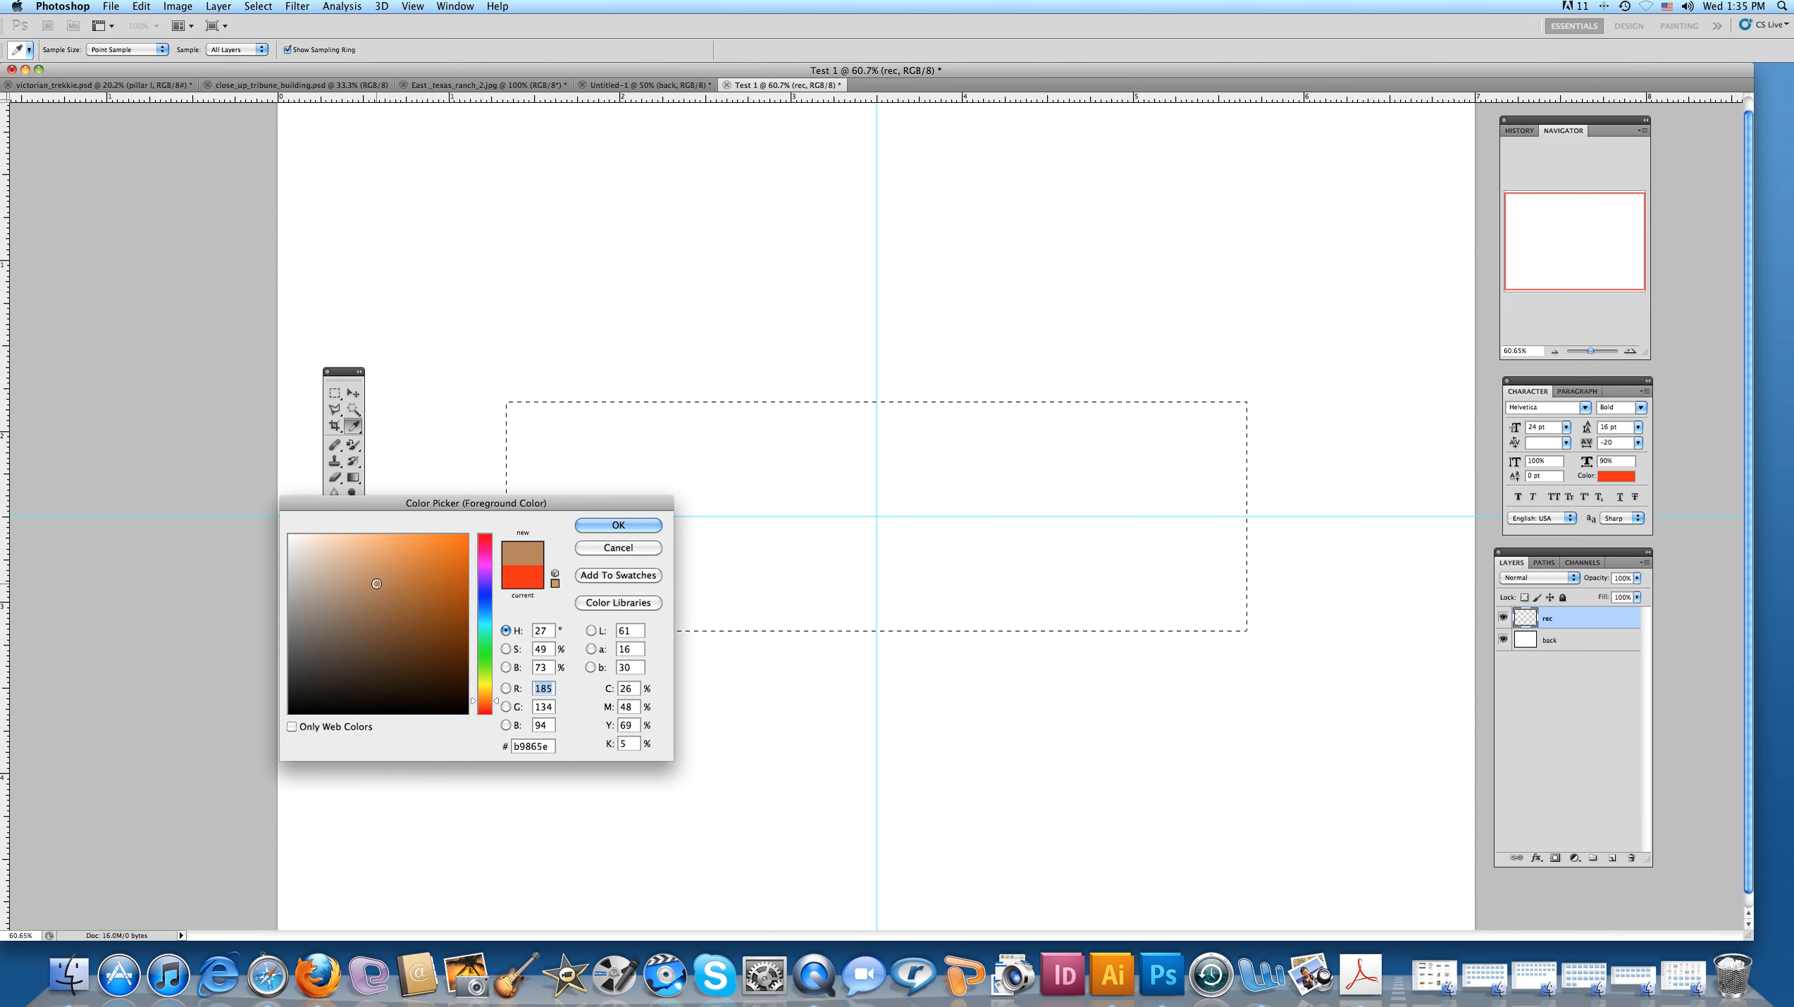
pyautogui.click(292, 536)
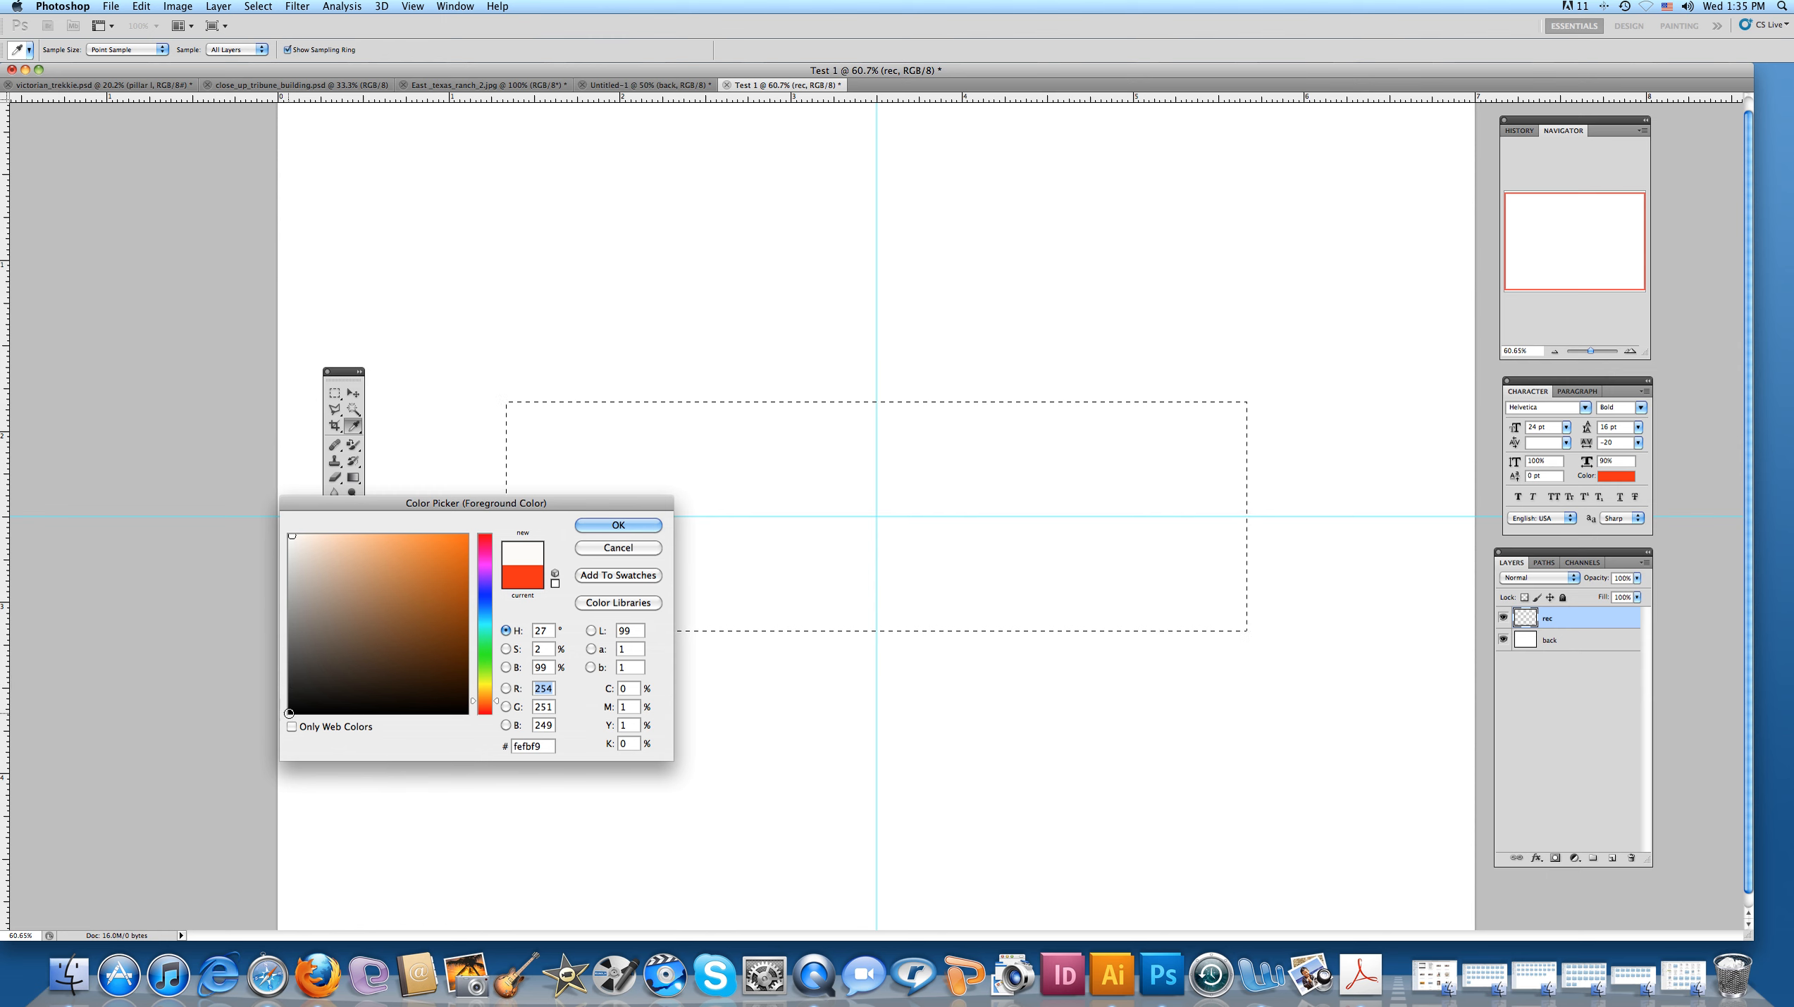
pyautogui.click(290, 711)
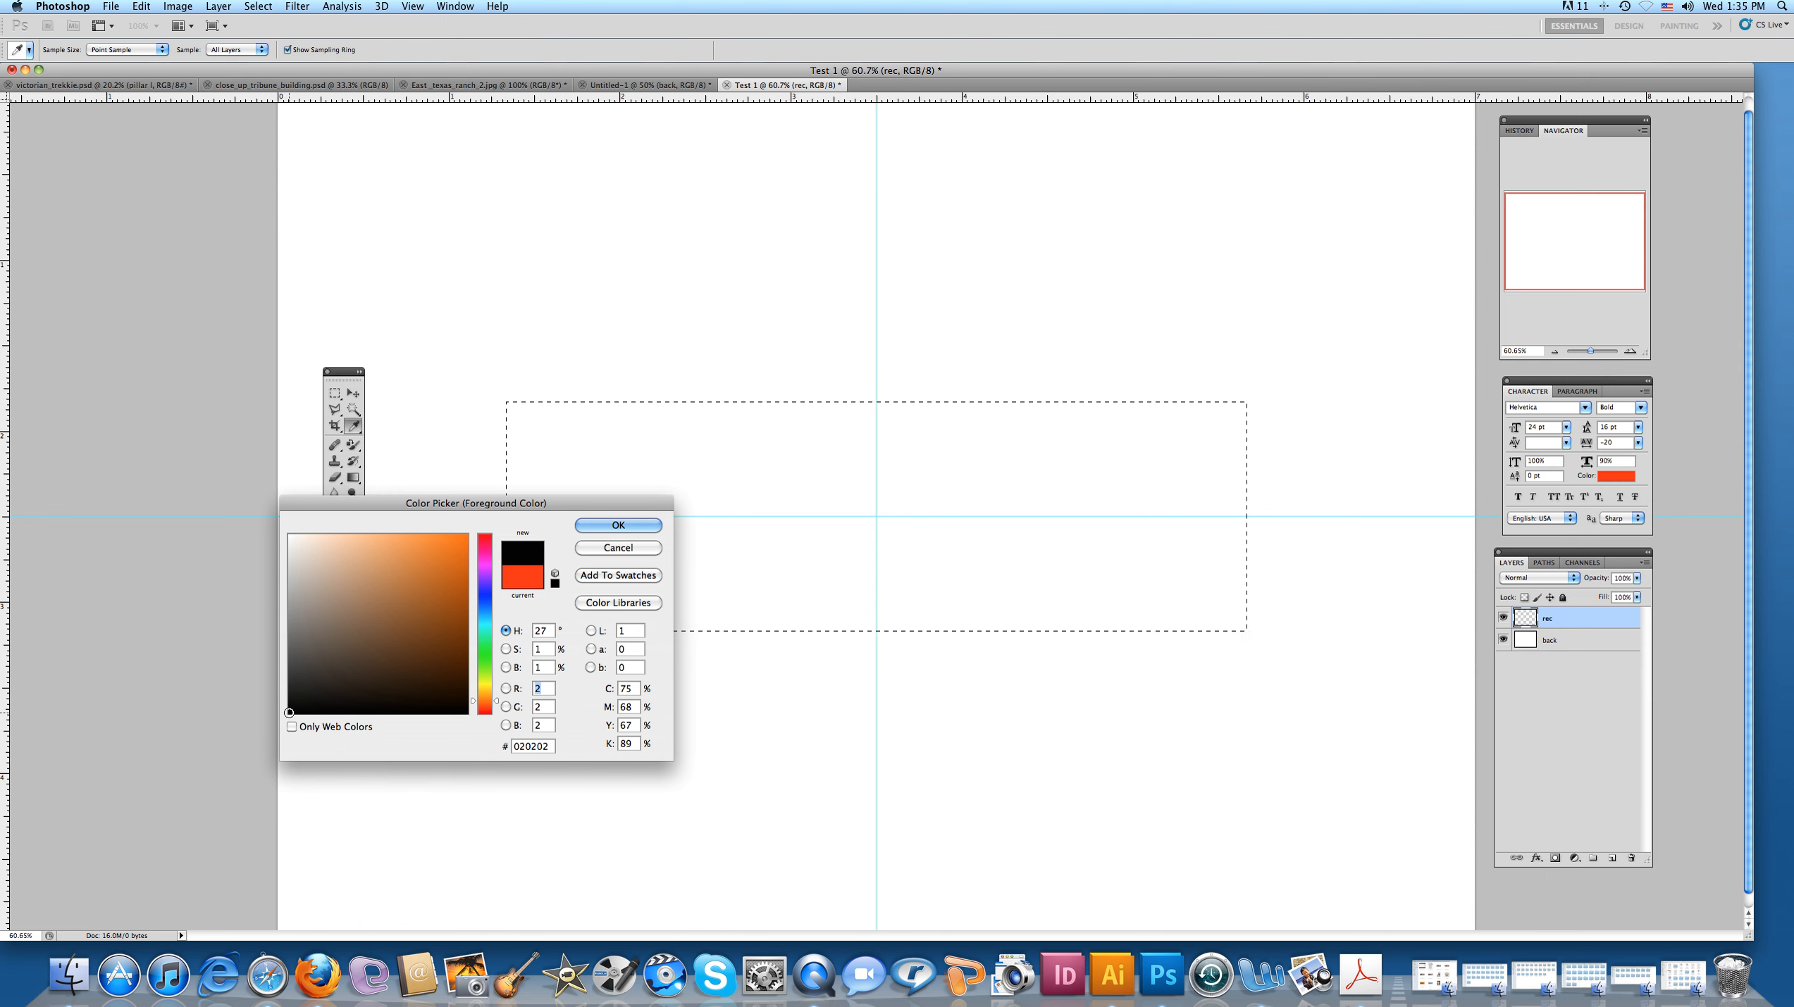
pyautogui.click(465, 534)
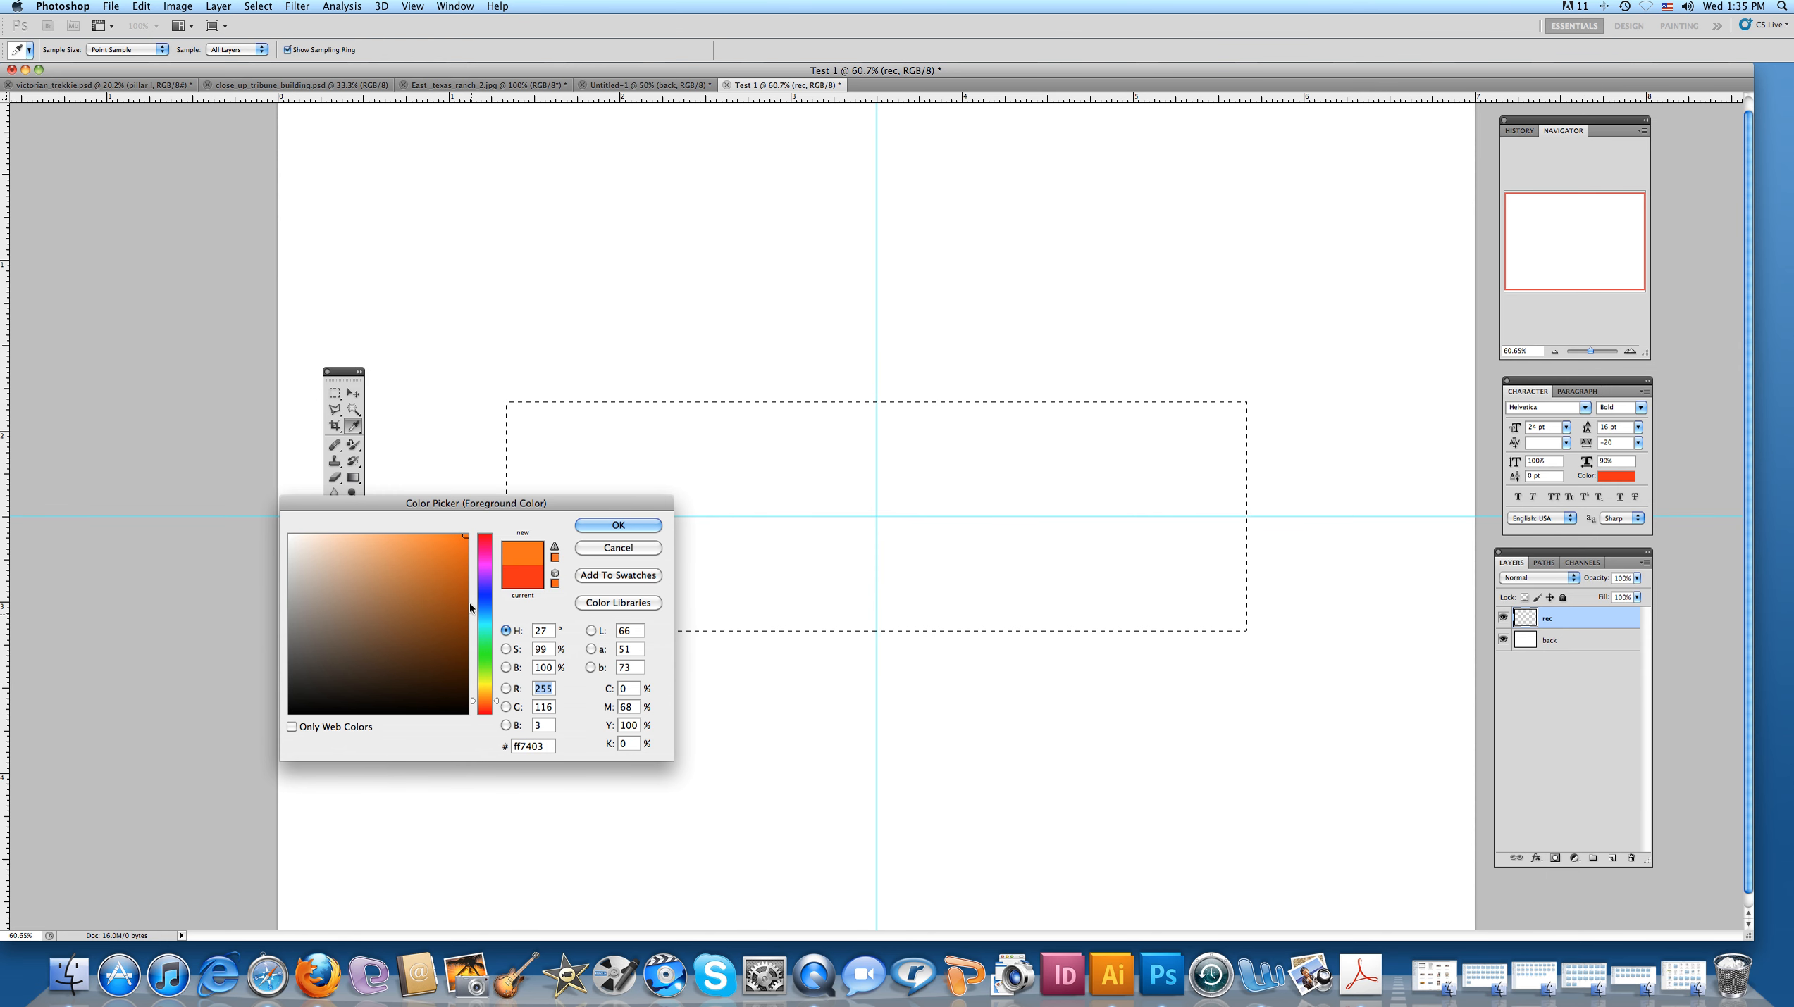
pyautogui.click(467, 712)
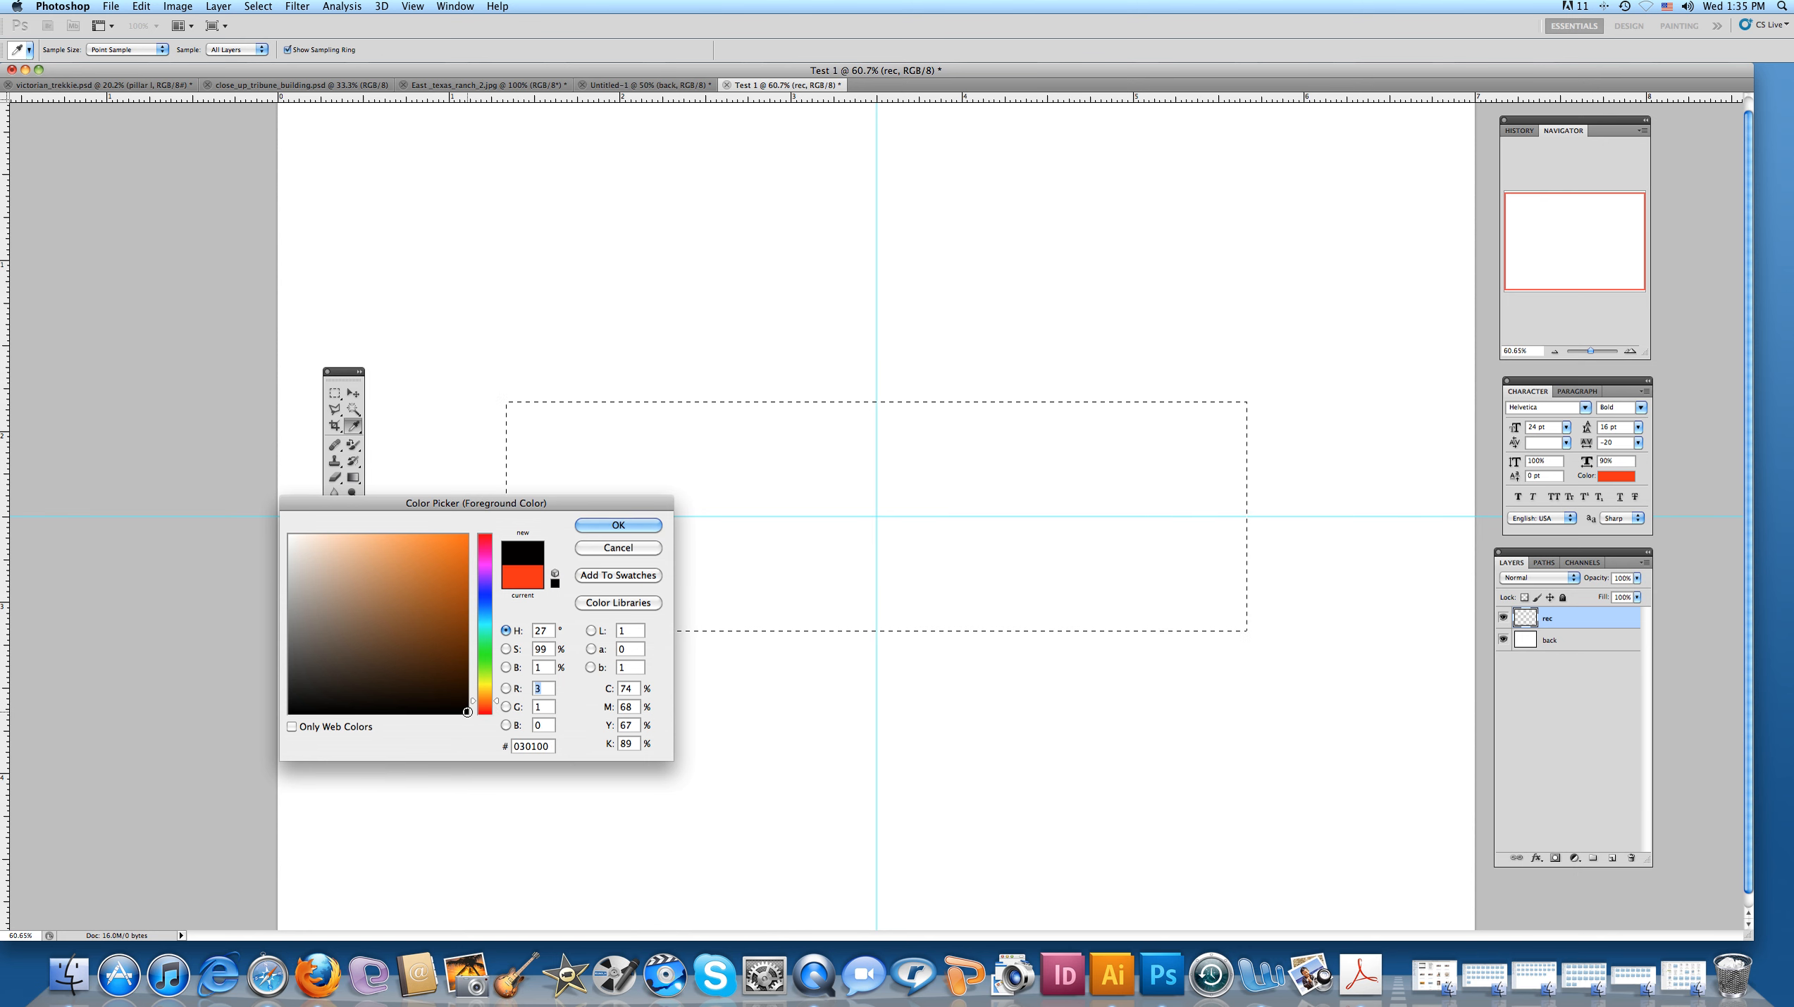
pyautogui.click(379, 616)
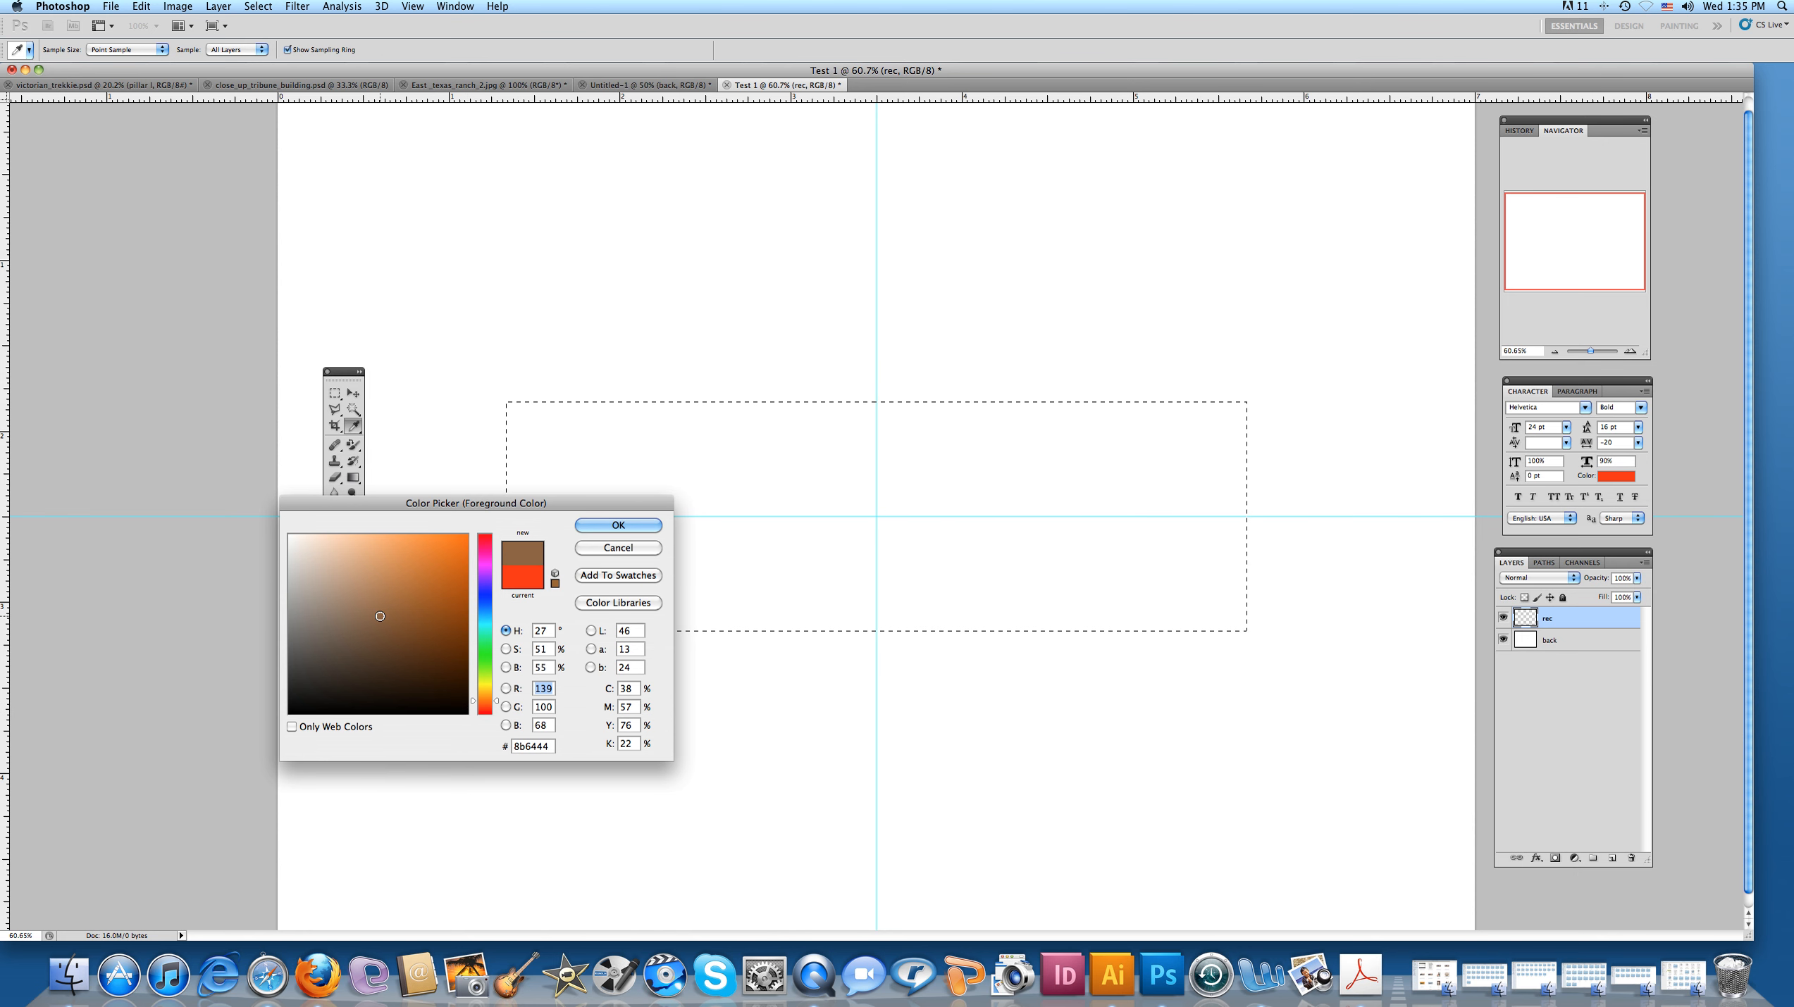
pyautogui.click(334, 578)
pyautogui.click(415, 578)
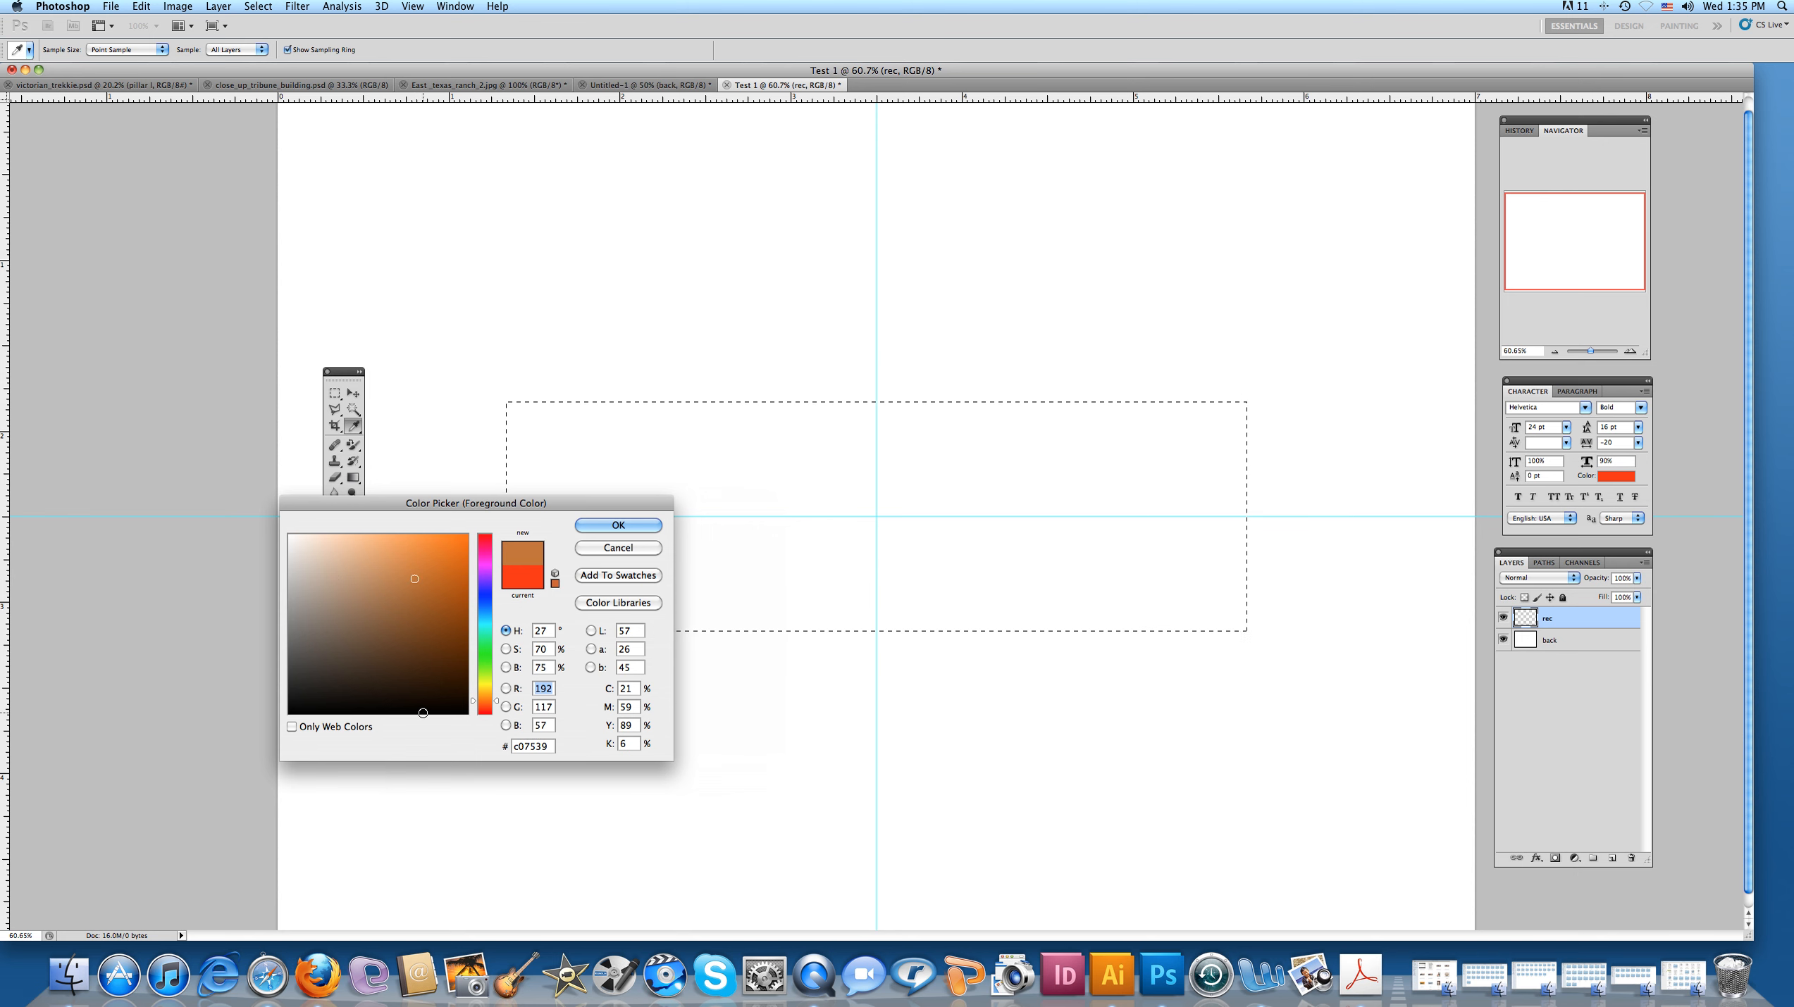
pyautogui.click(421, 681)
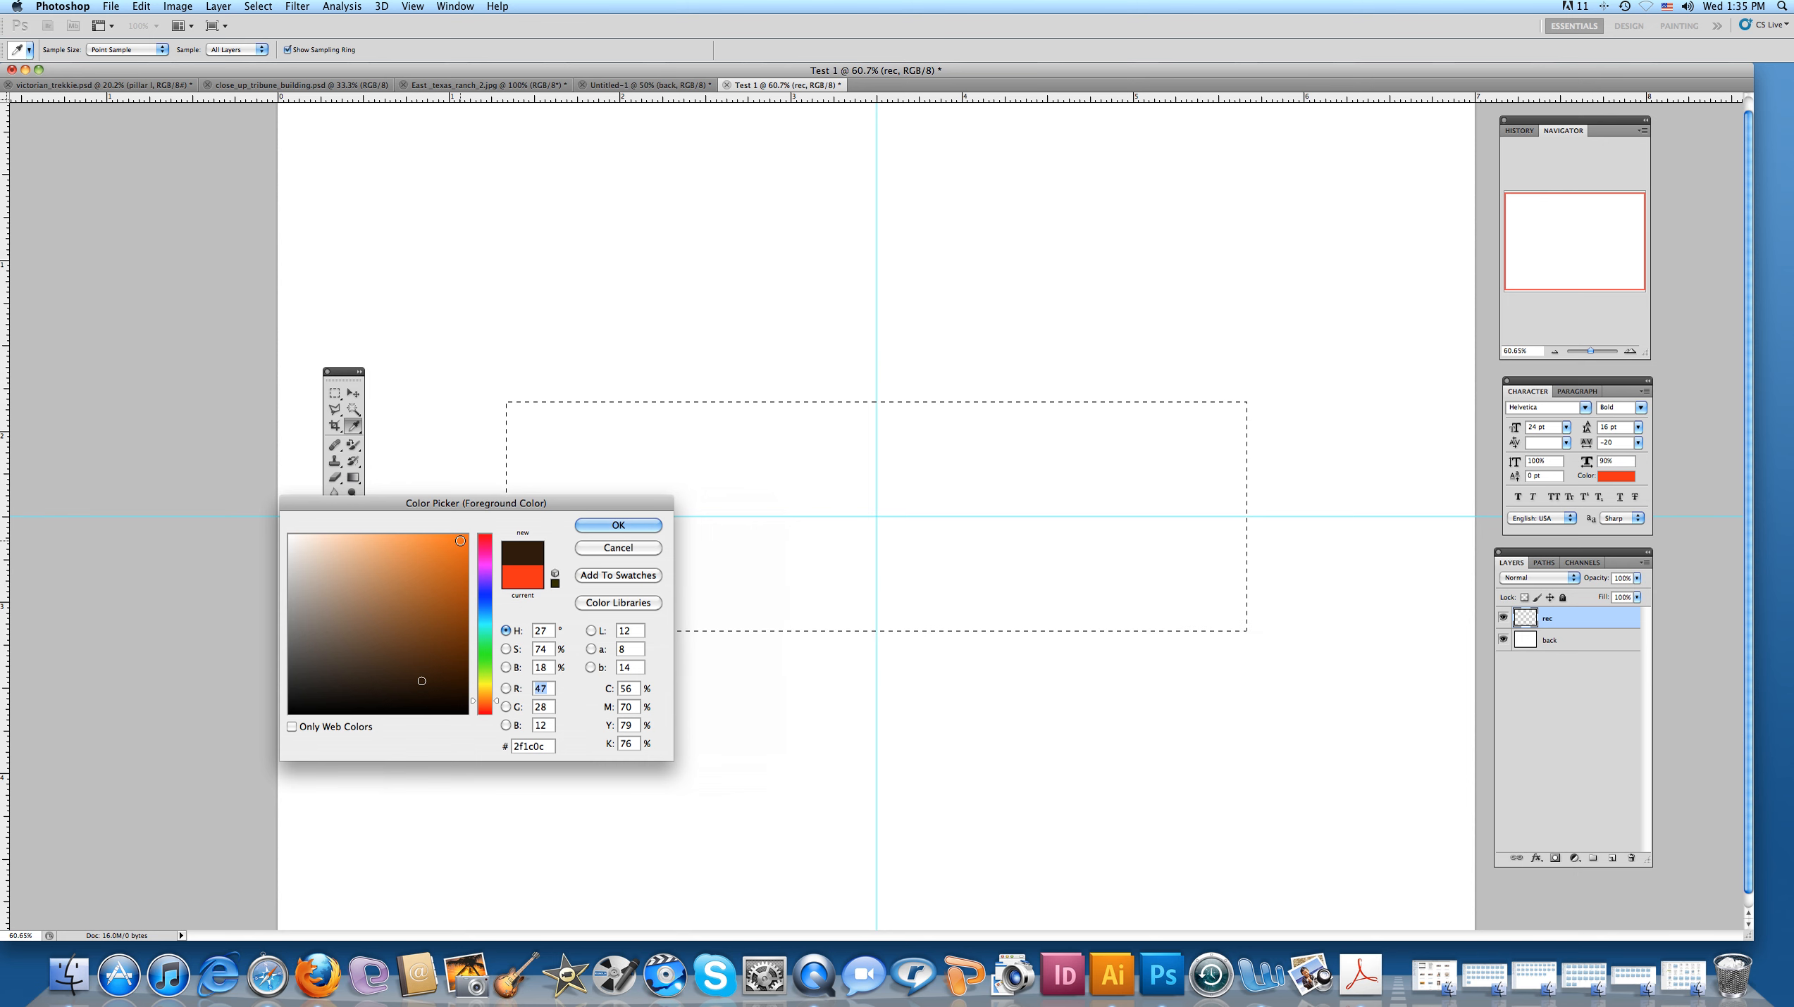
# Step: Choose a bright, strongly saturated orange as the foreground color and accept it
pyautogui.click(461, 541)
pyautogui.click(592, 526)
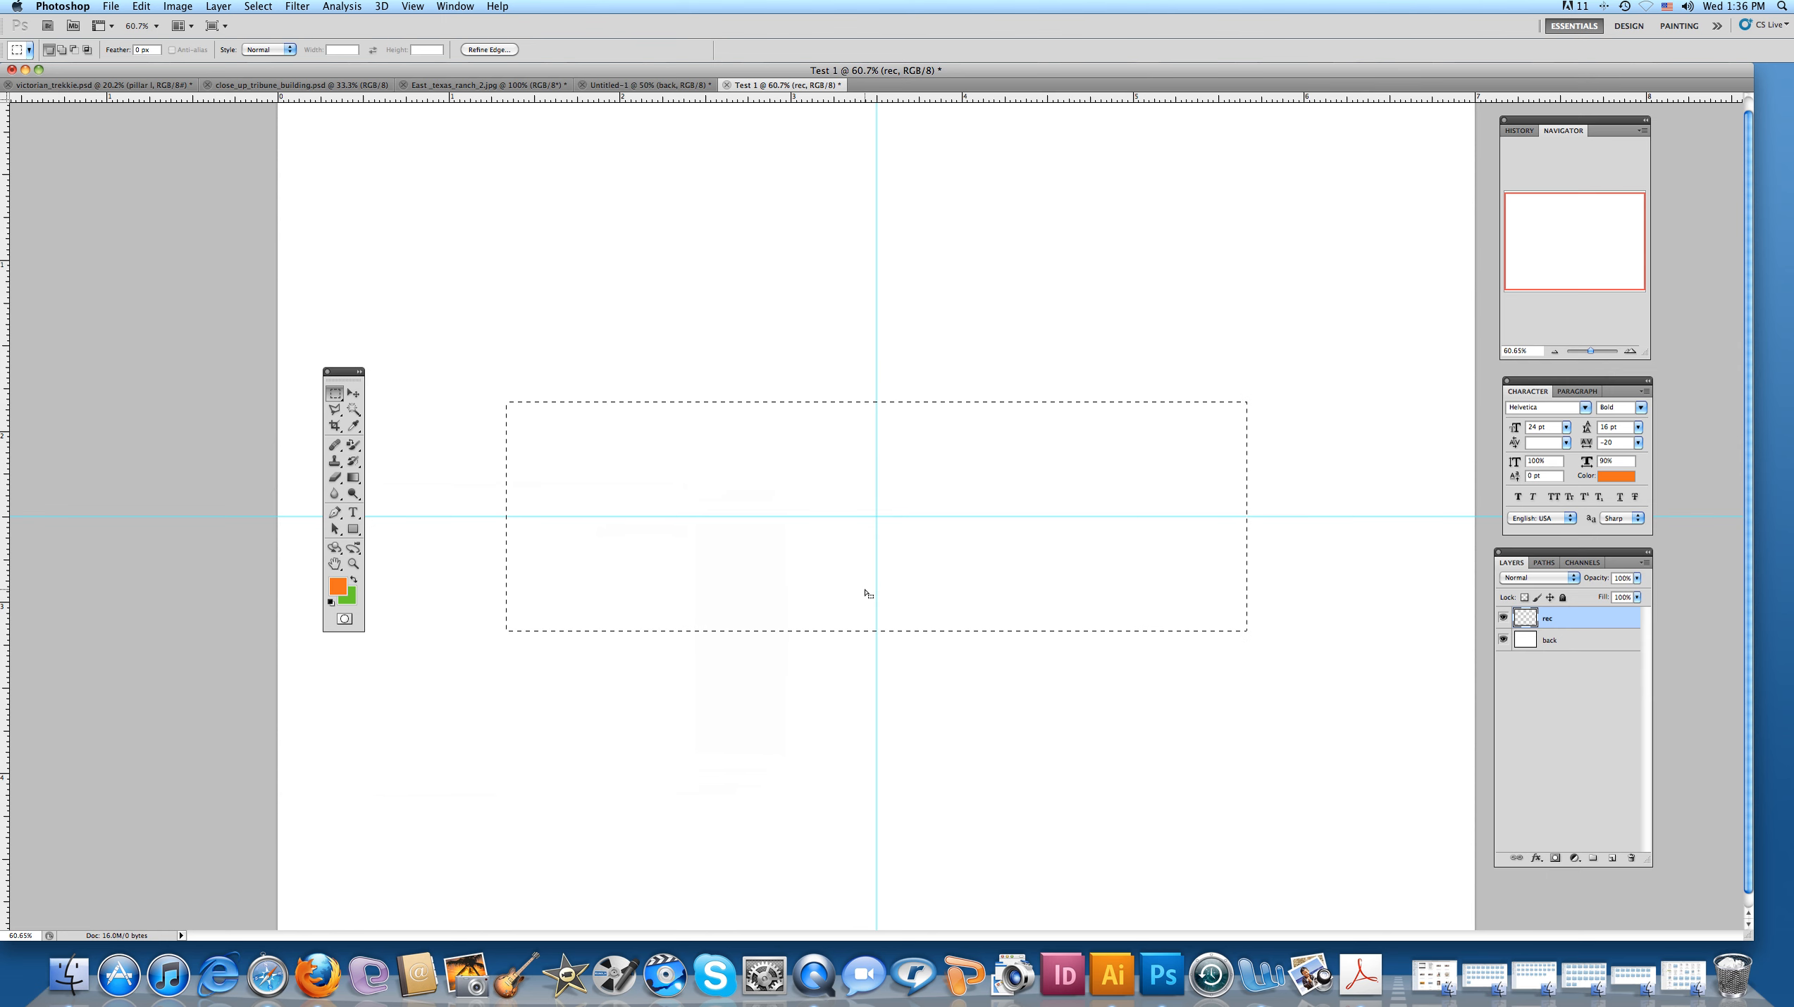
# Step: Fill the rectangular selection on the rec layer with the orange foreground color and deselect it
pyautogui.scroll(1, 868, 594)
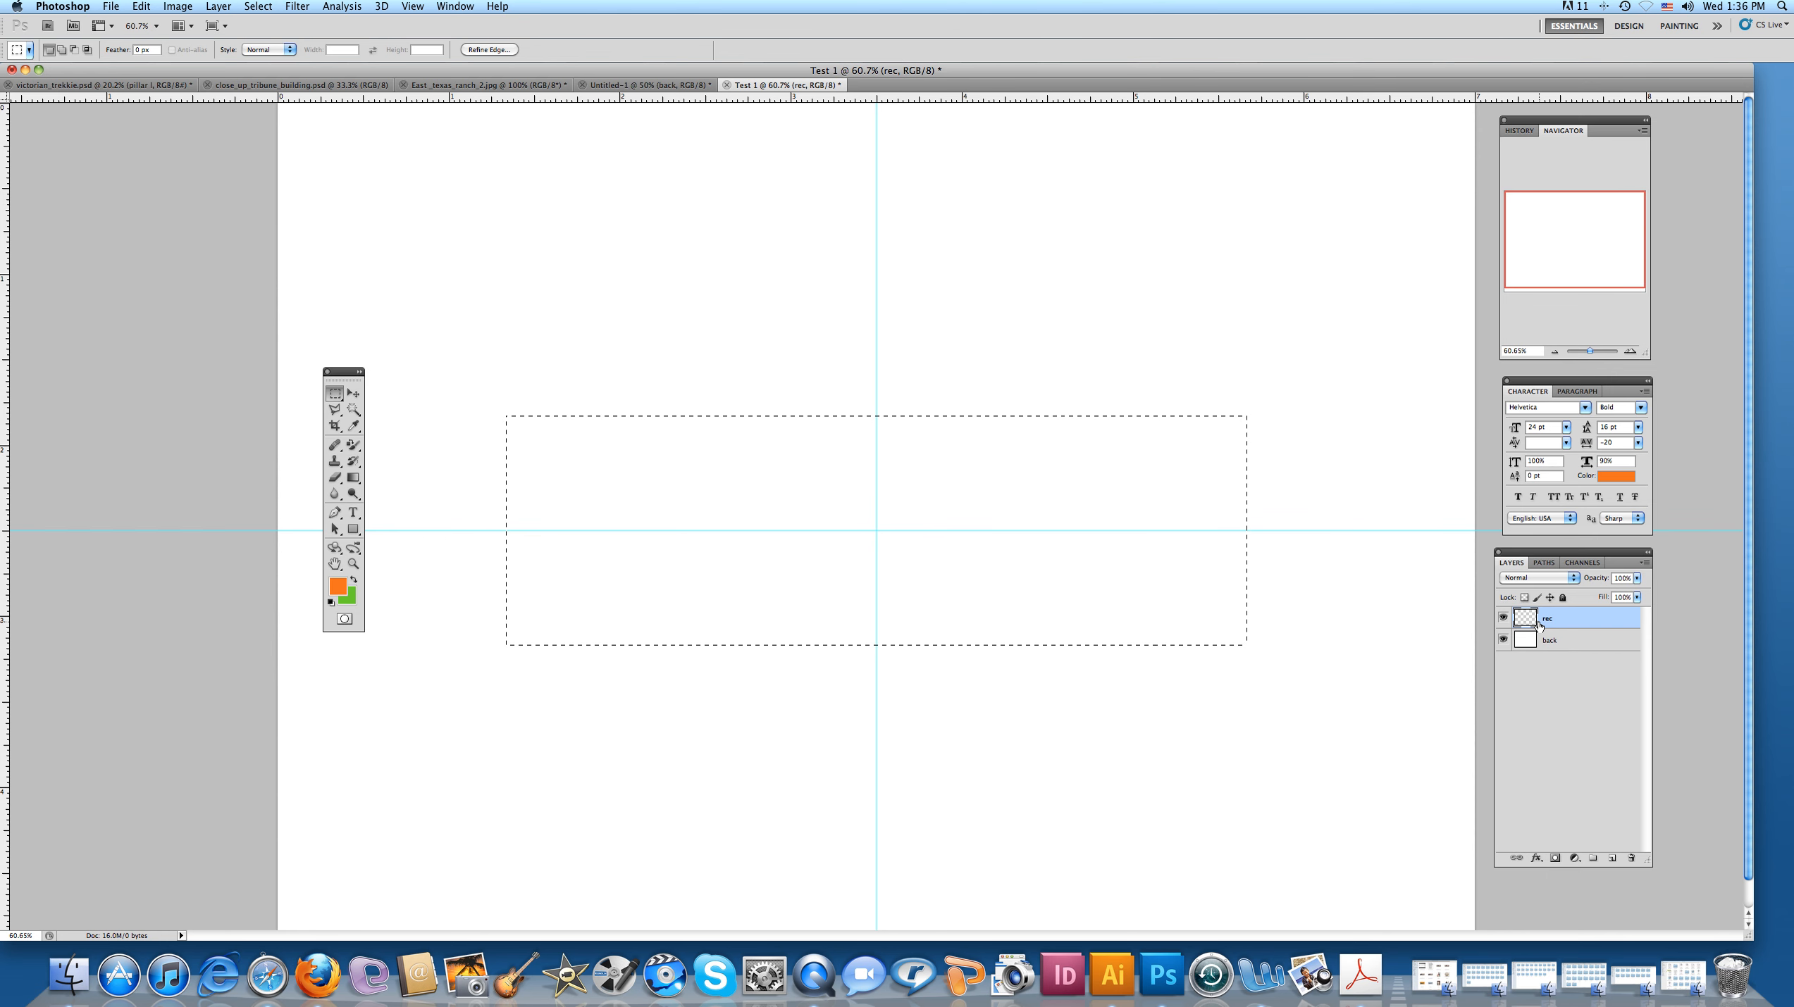
pyautogui.hotkey('alt', 'BackSpace')
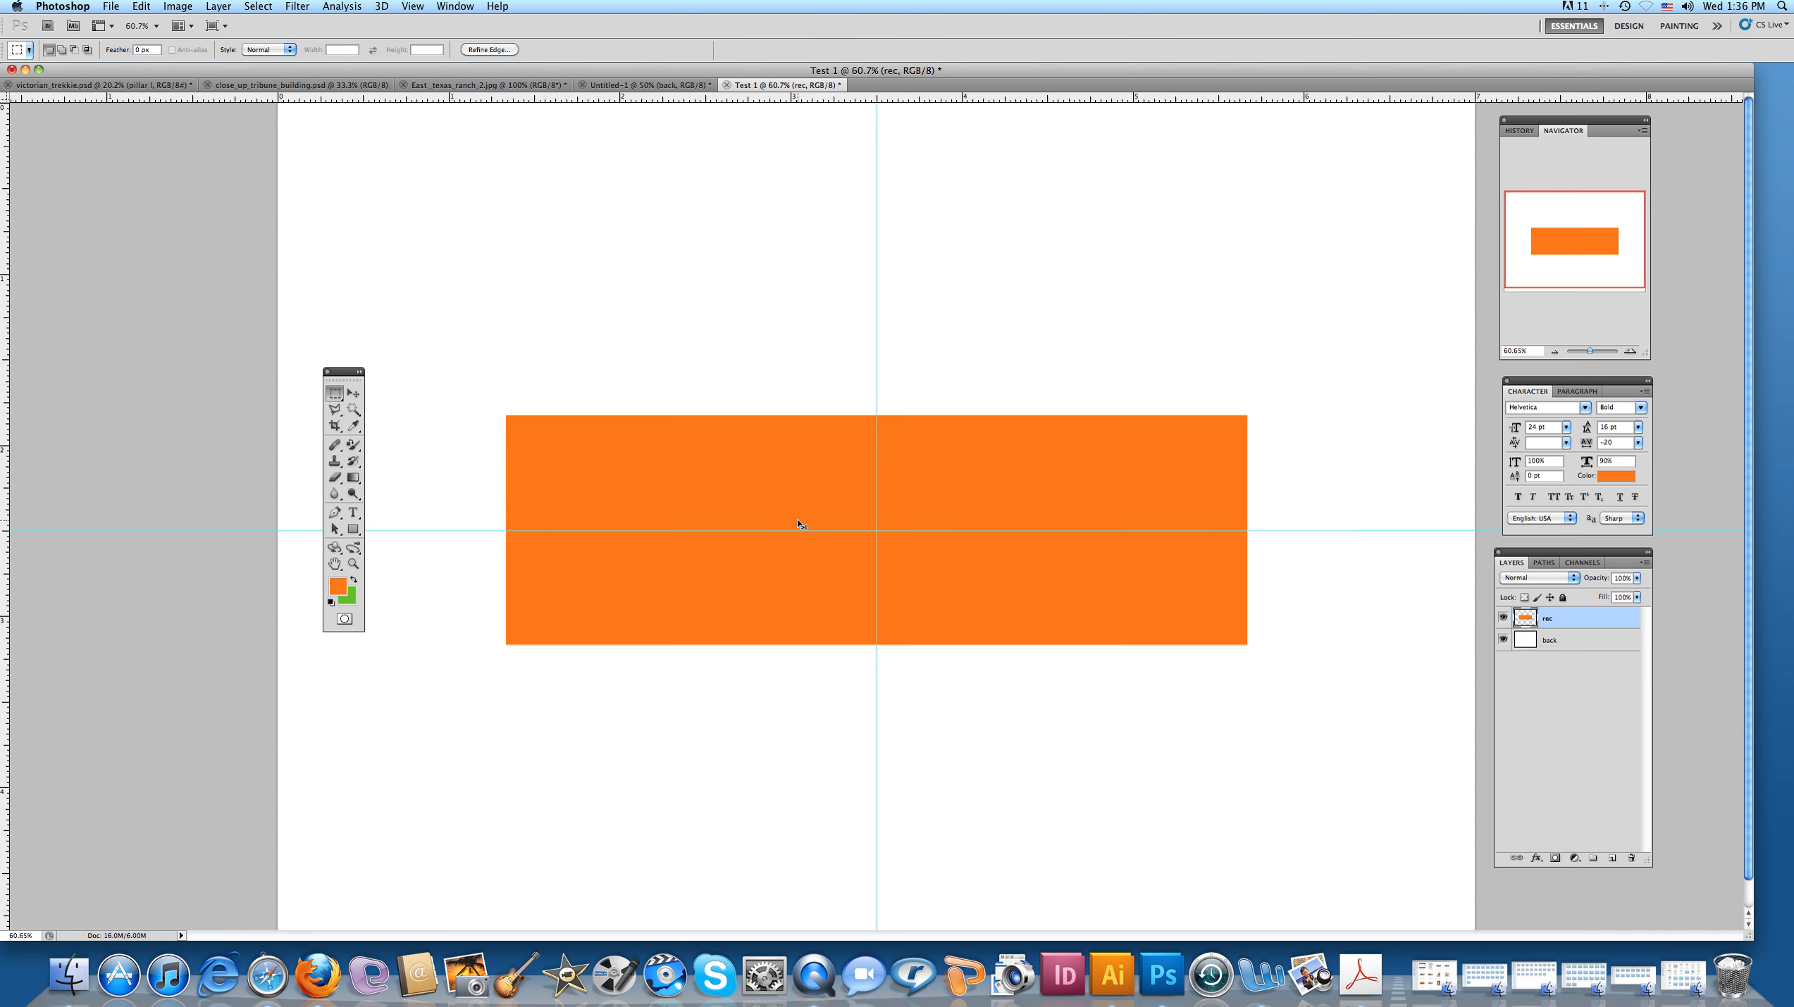
pyautogui.press('super+d')
# Step: Hide the rec layer
pyautogui.click(1503, 619)
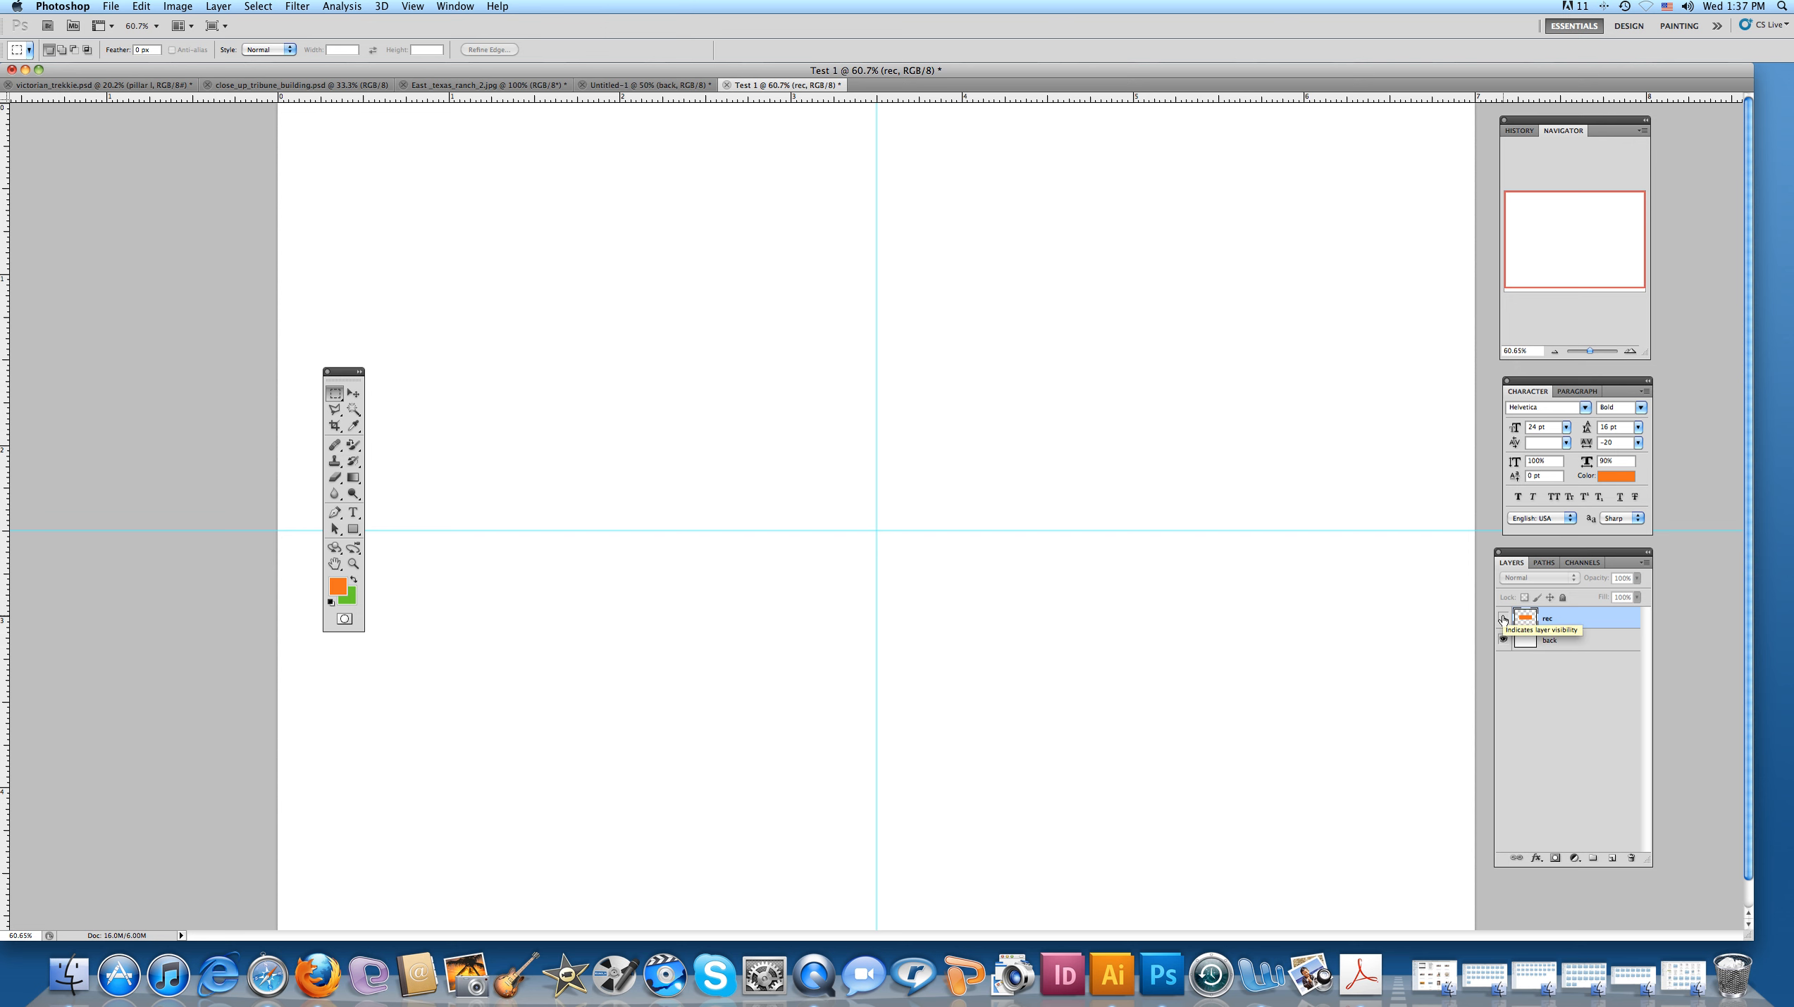
# Step: Make the rec layer visible again and add a new layer named "circle" above it
pyautogui.click(1503, 619)
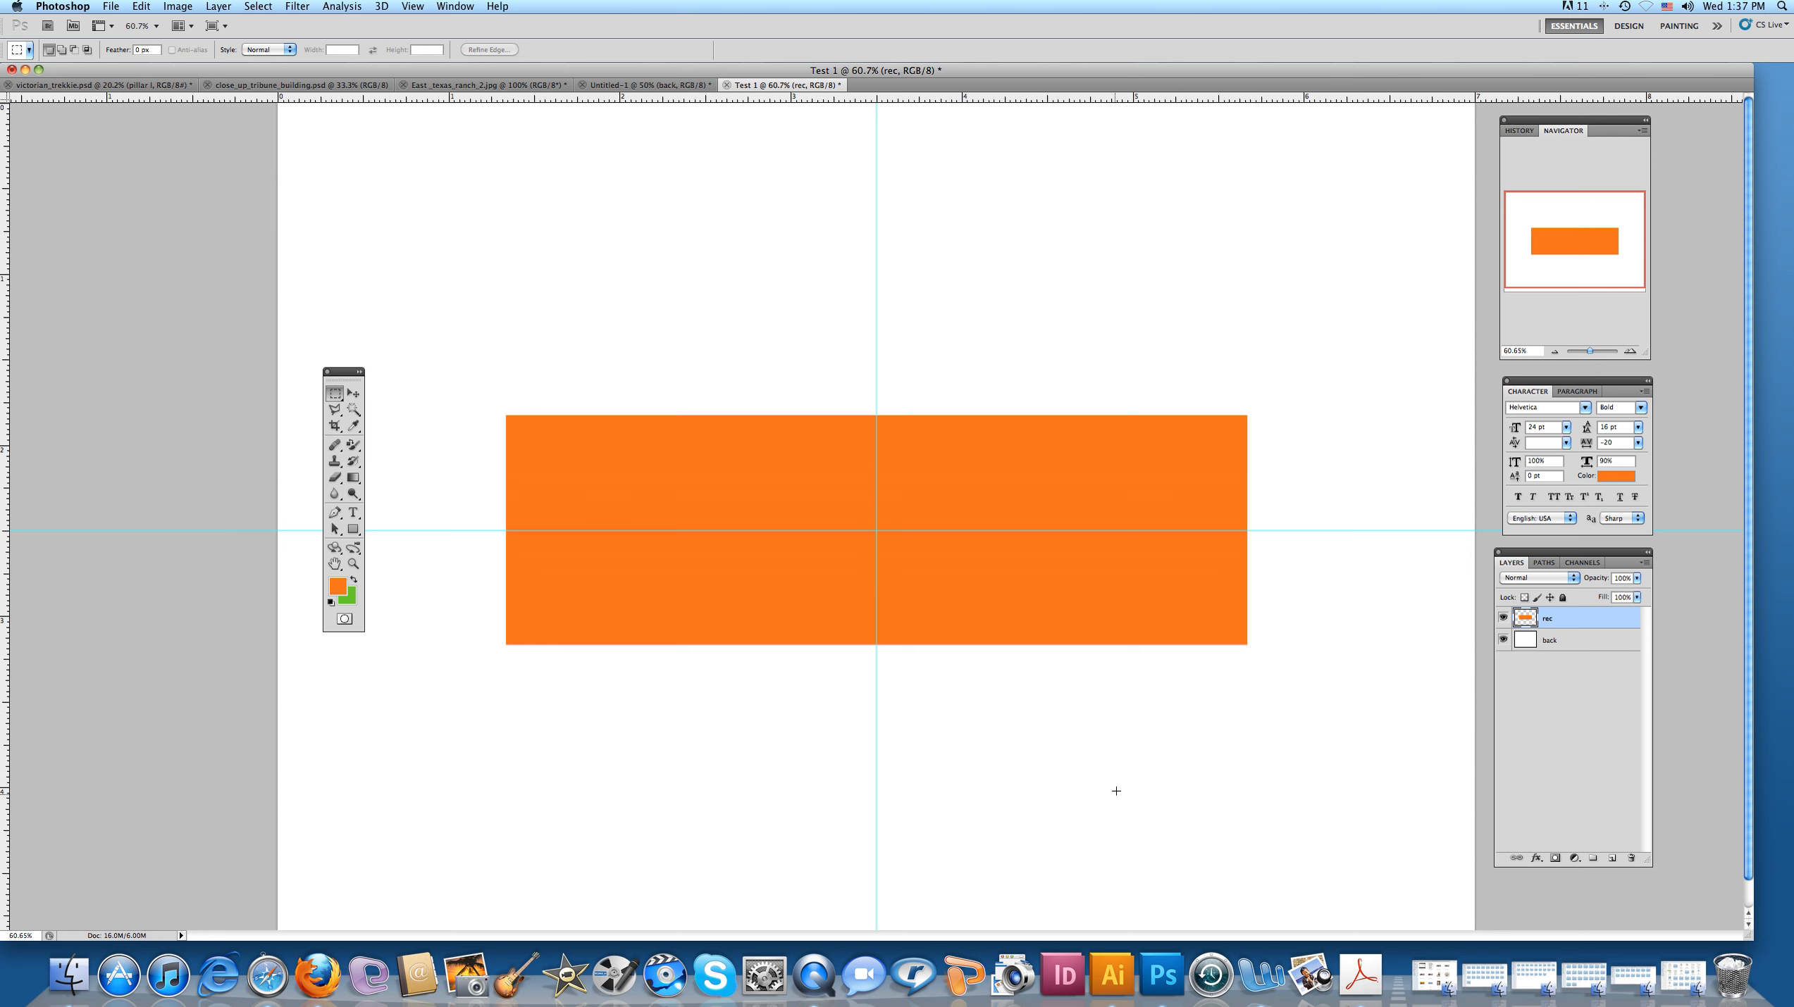
pyautogui.click(1612, 859)
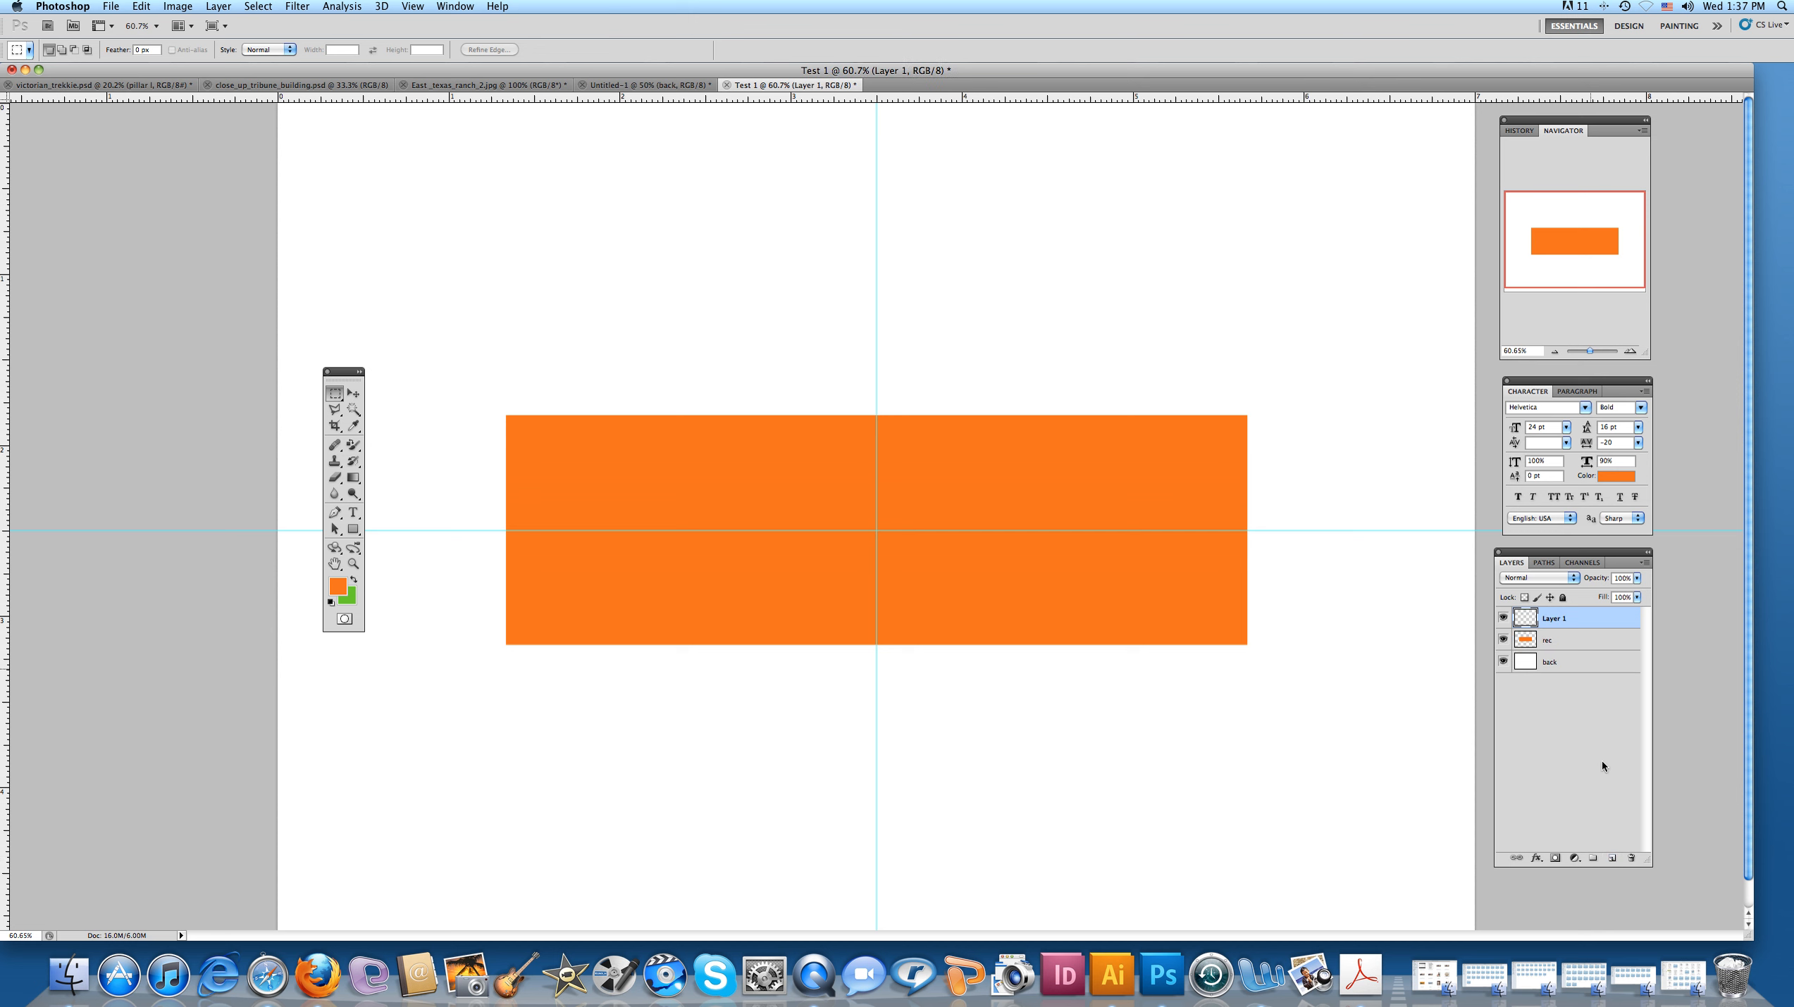
pyautogui.doubleClick(1552, 620)
pyautogui.write('circle')
pyautogui.press('Return')
# Step: Draw a circular selection with the Elliptical Marquee, centered on the guide intersection and taller than the orange rectangle
pyautogui.click(342, 404)
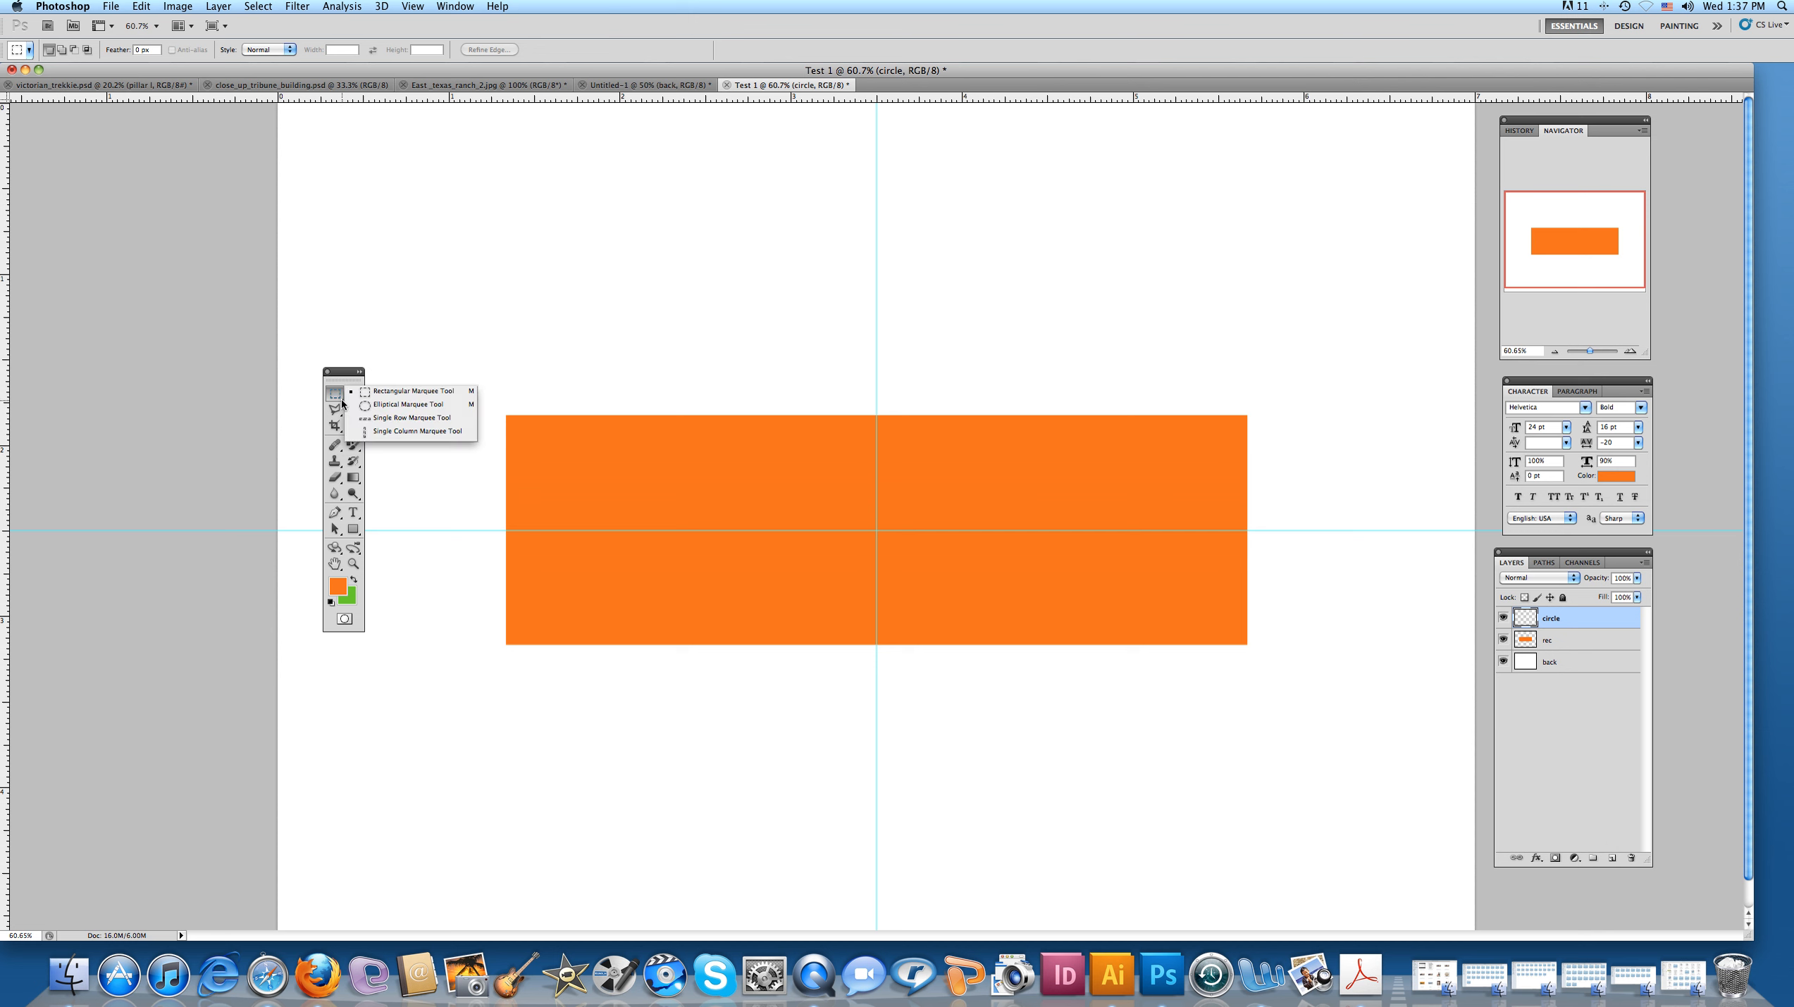
pyautogui.click(379, 408)
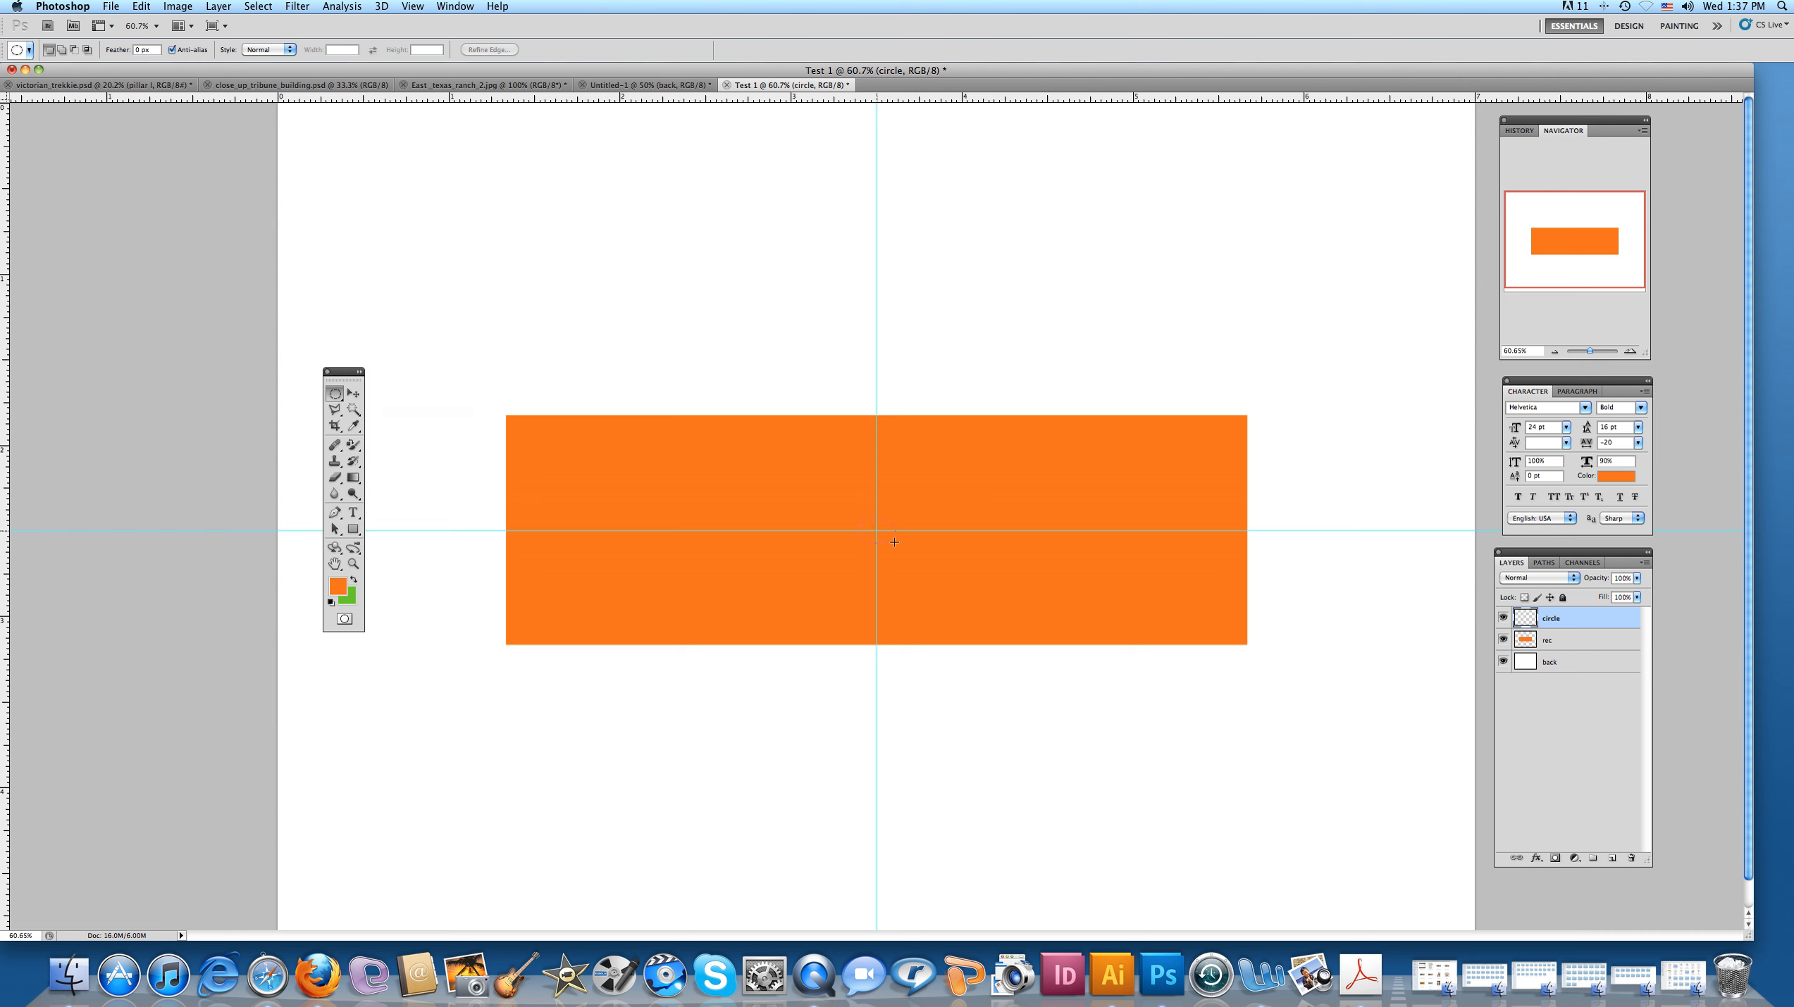
pyautogui.moveTo(1039, 674); pyautogui.dragTo(1084, 661)
pyautogui.moveTo(1231, 754); pyautogui.dragTo(1294, 750)
pyautogui.press('shift')
pyautogui.moveTo(1086, 695); pyautogui.dragTo(1081, 693)
# Step: Set the foreground color to dark blue #113172 and fill the circular selection on the circle layer
pyautogui.click(338, 586)
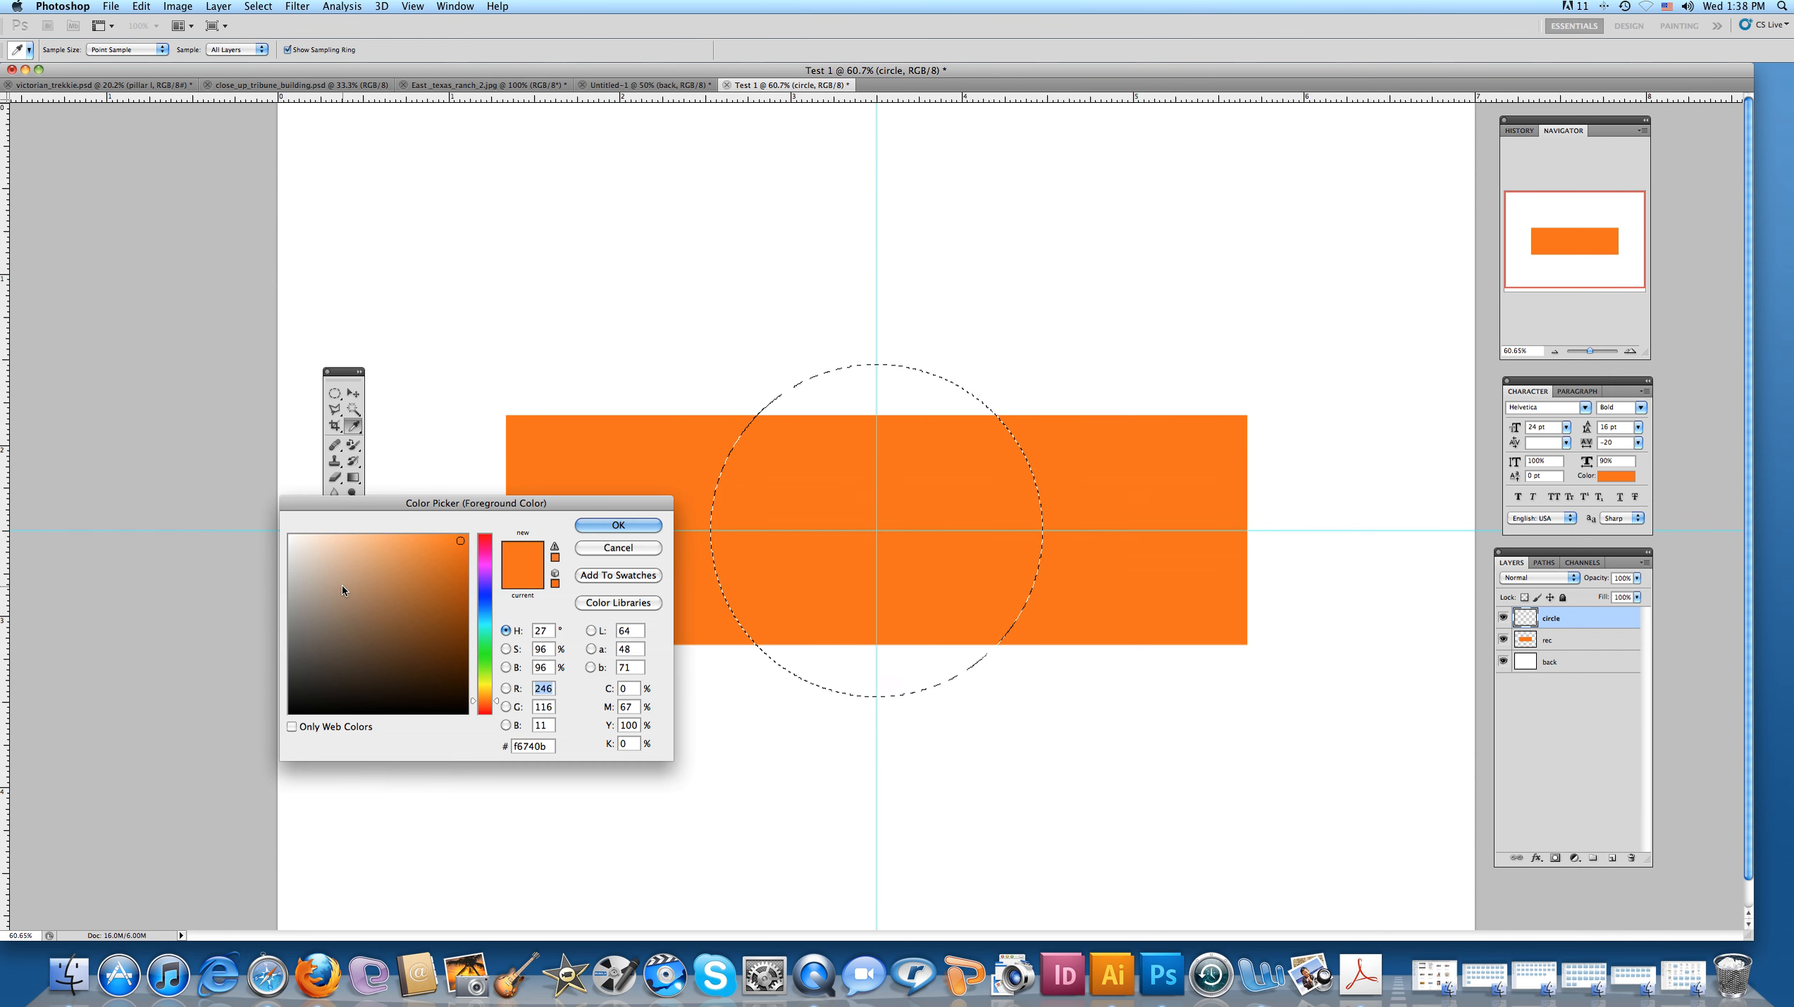
pyautogui.click(484, 604)
pyautogui.click(442, 633)
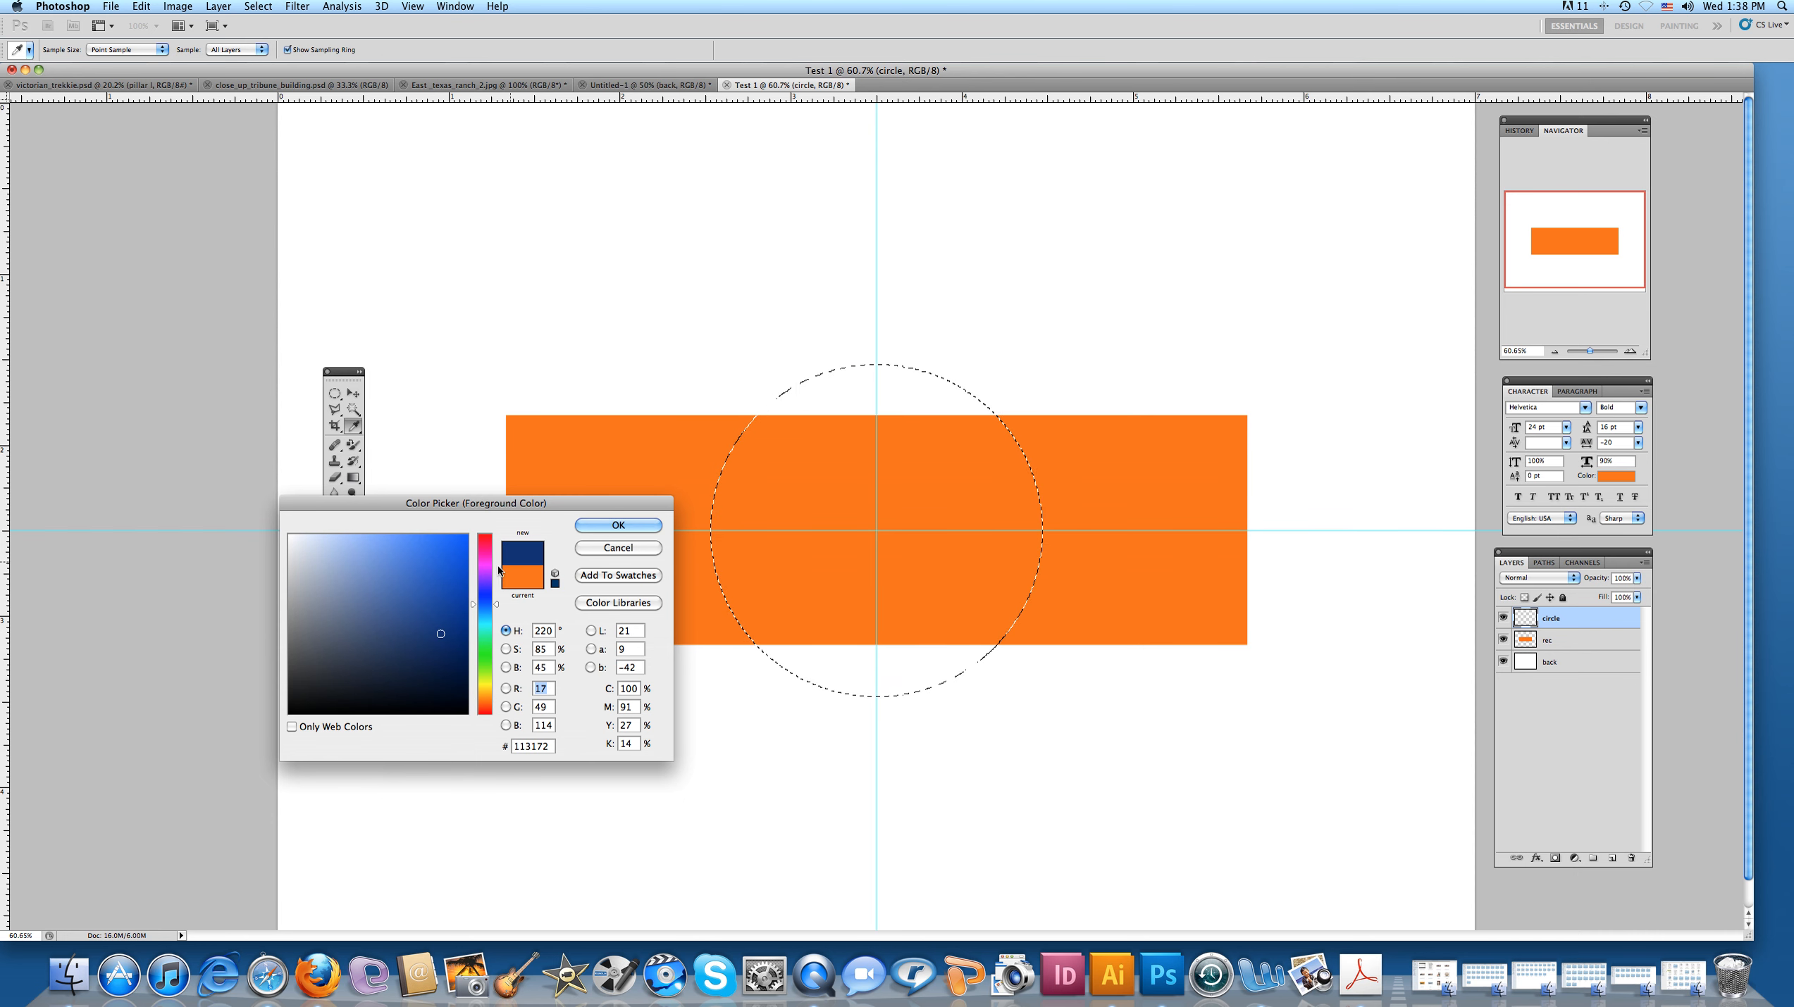
pyautogui.click(588, 528)
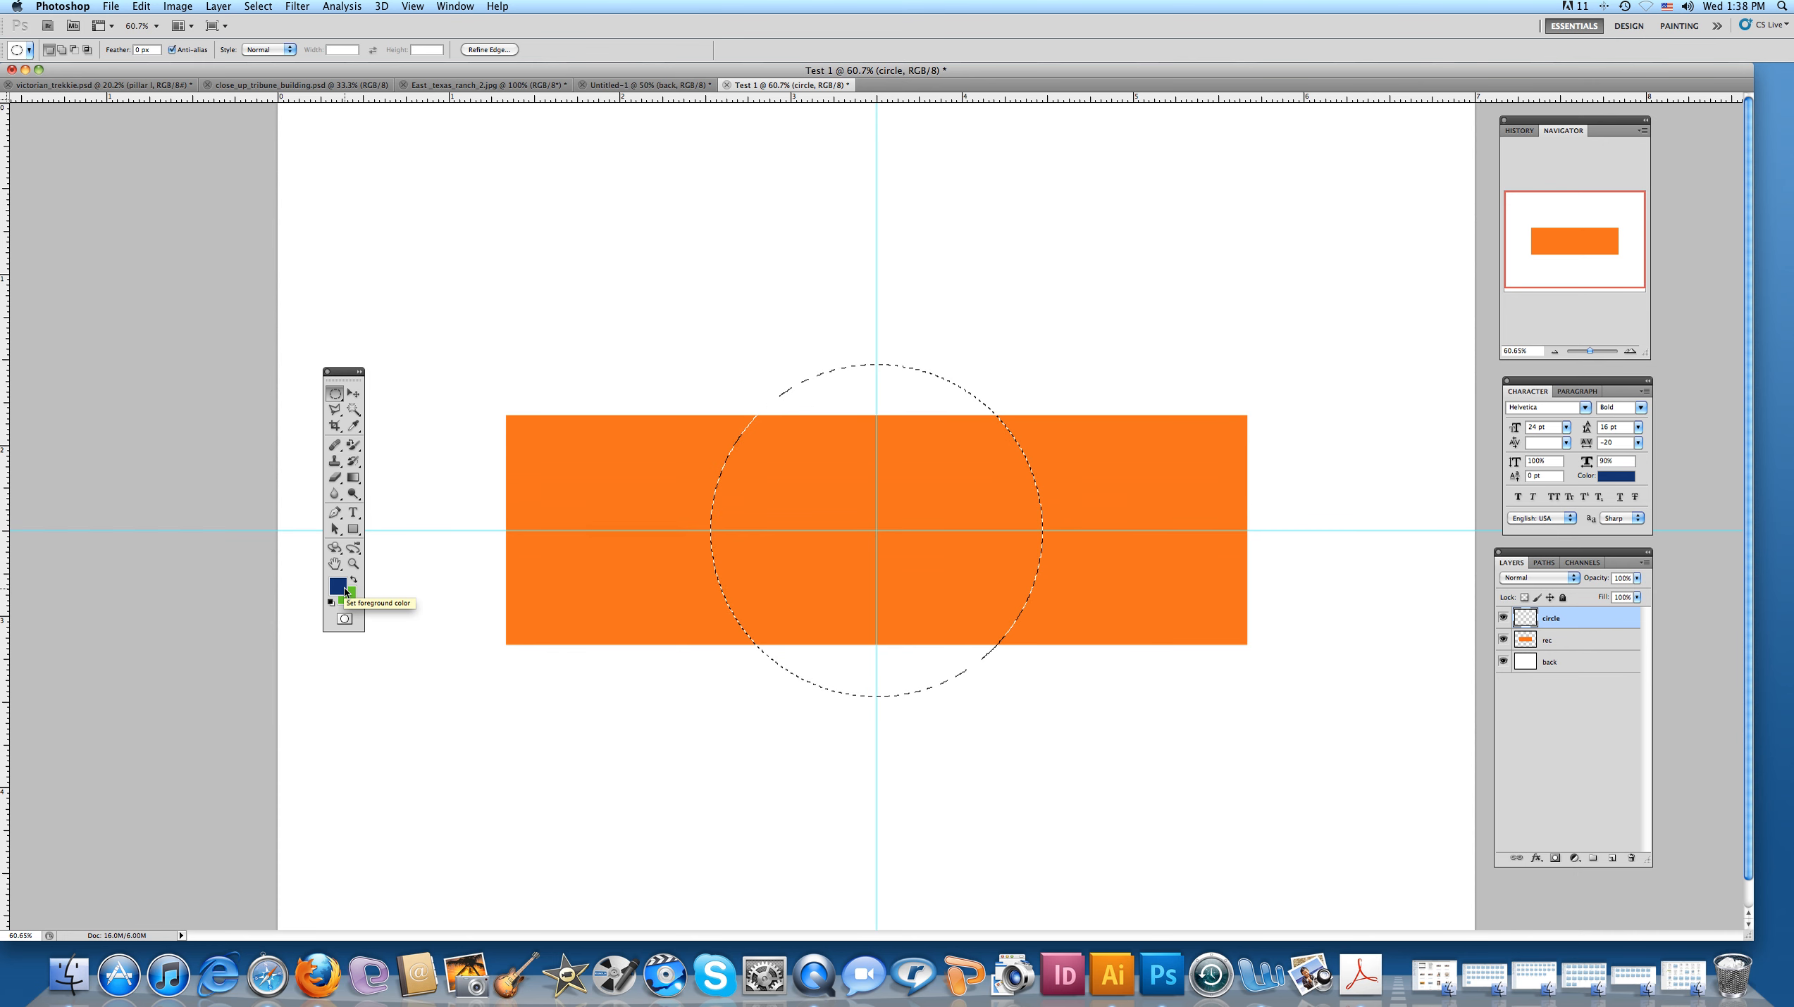
pyautogui.hotkey('alt', 'BackSpace')
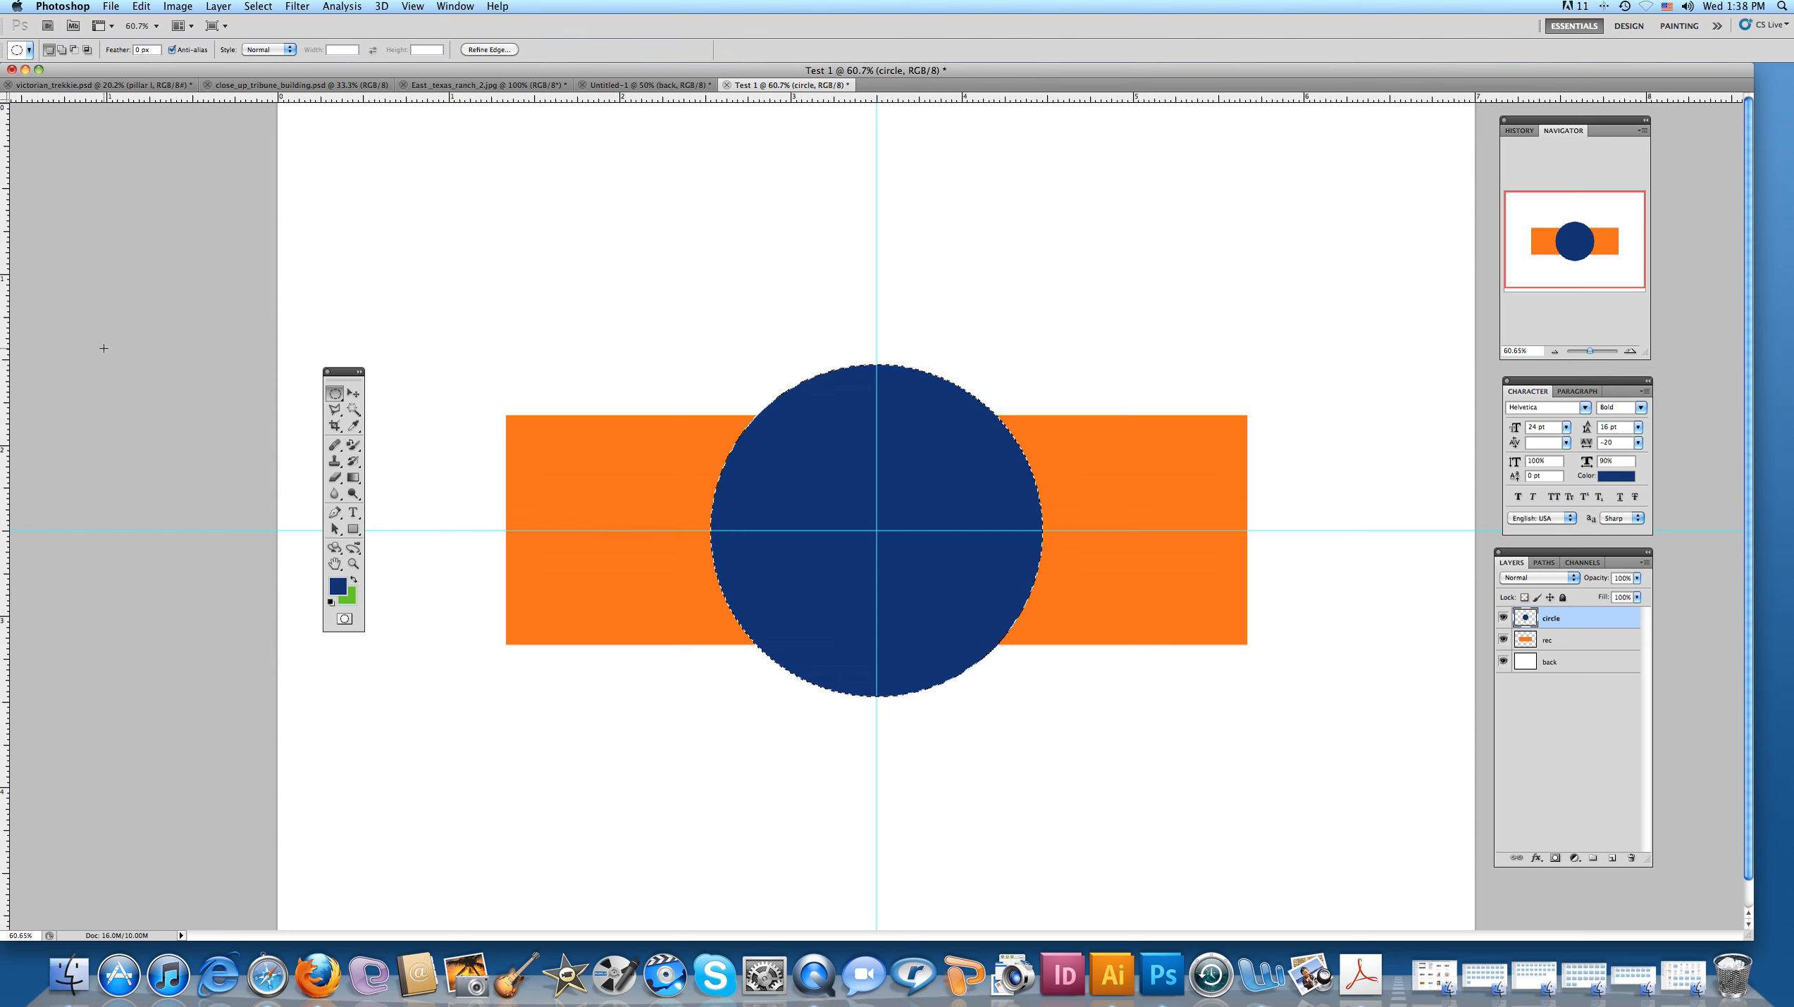
# Step: Deselect the circle and move it up and left so it overlaps the orange rectangle's upper edge
pyautogui.click(353, 393)
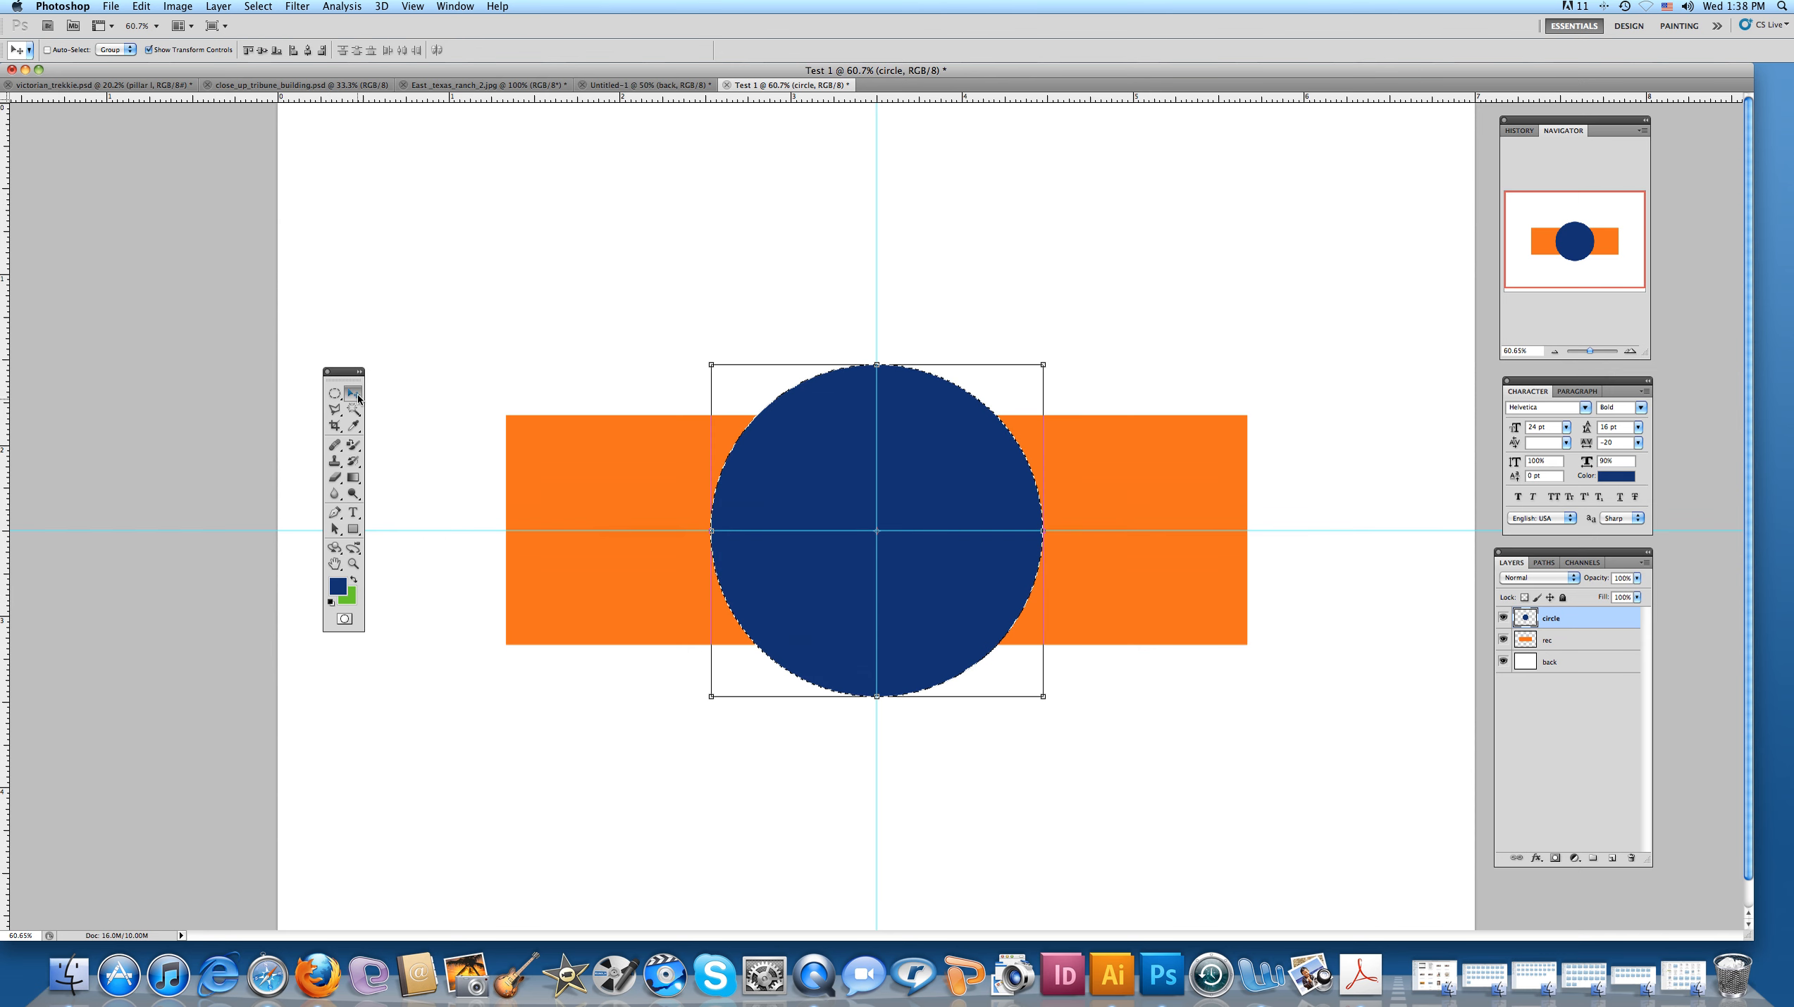
pyautogui.moveTo(781, 480); pyautogui.dragTo(639, 345)
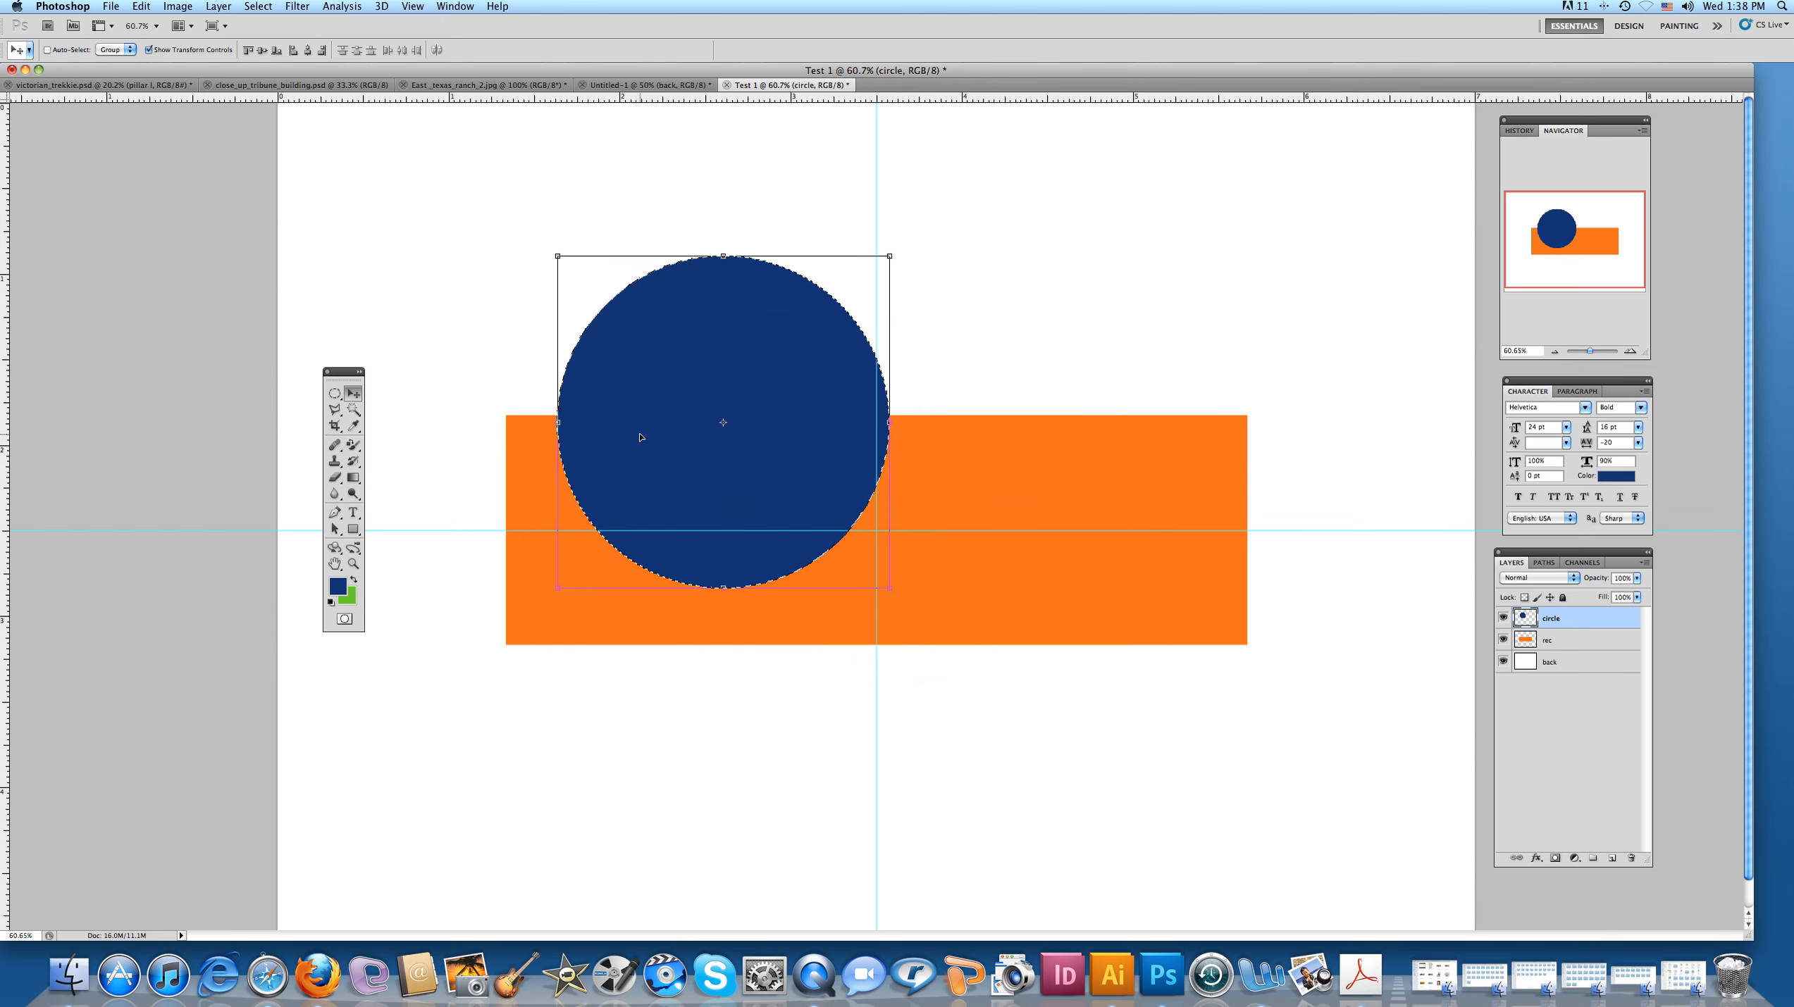
pyautogui.press('super+d')
pyautogui.moveTo(661, 429); pyautogui.dragTo(696, 413)
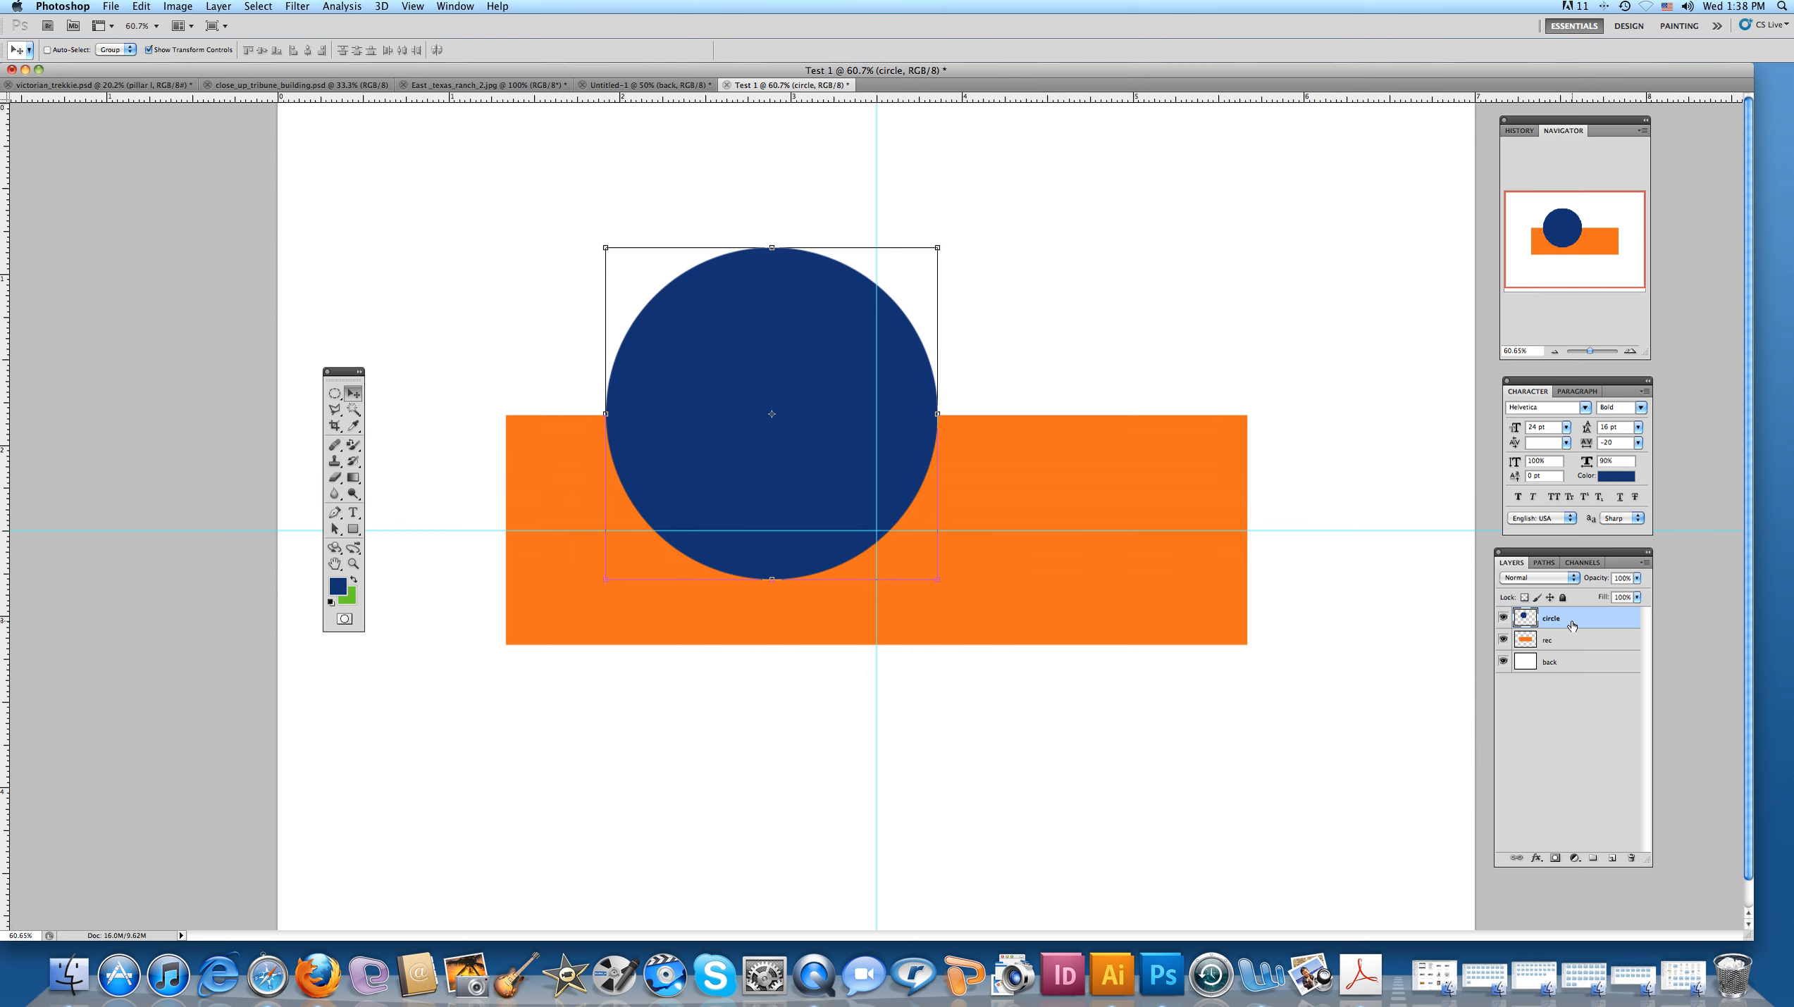
# Step: Place the circle layer beneath the rec layer, and restore the order by moving rec back below circle
pyautogui.moveTo(1577, 625); pyautogui.dragTo(1578, 654)
pyautogui.moveTo(1578, 654); pyautogui.dragTo(1578, 655)
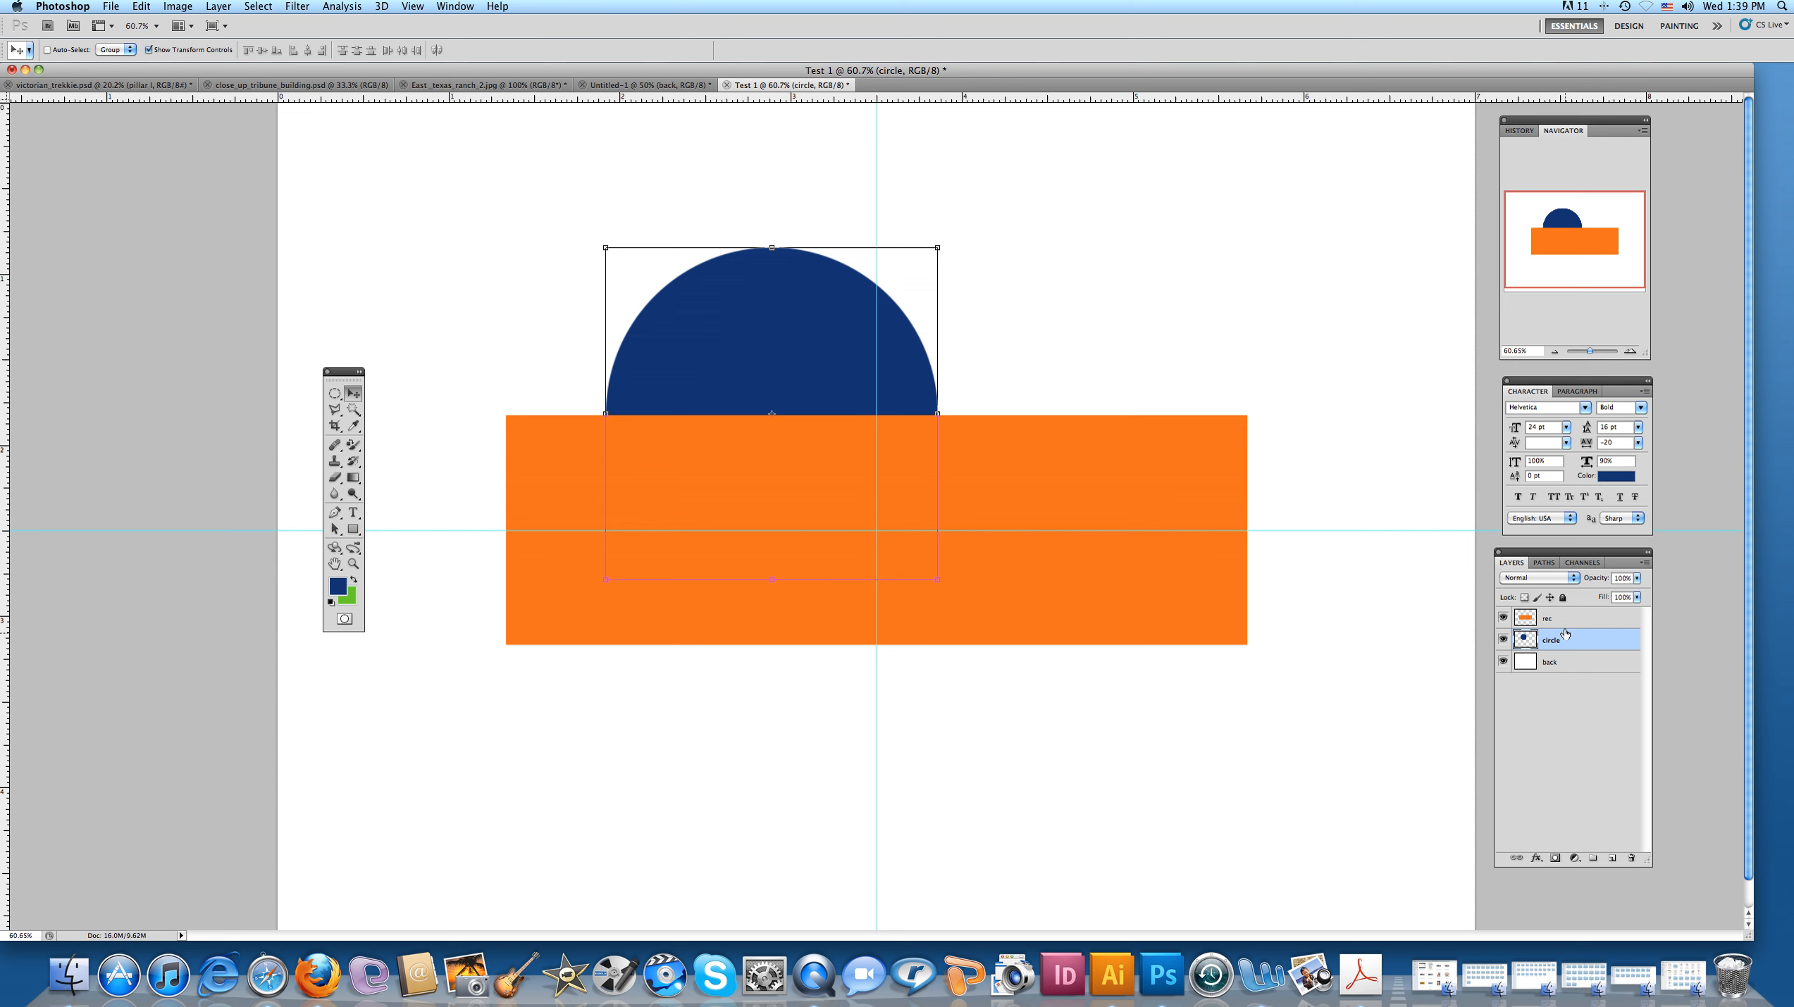
pyautogui.moveTo(1565, 619); pyautogui.dragTo(1562, 650)
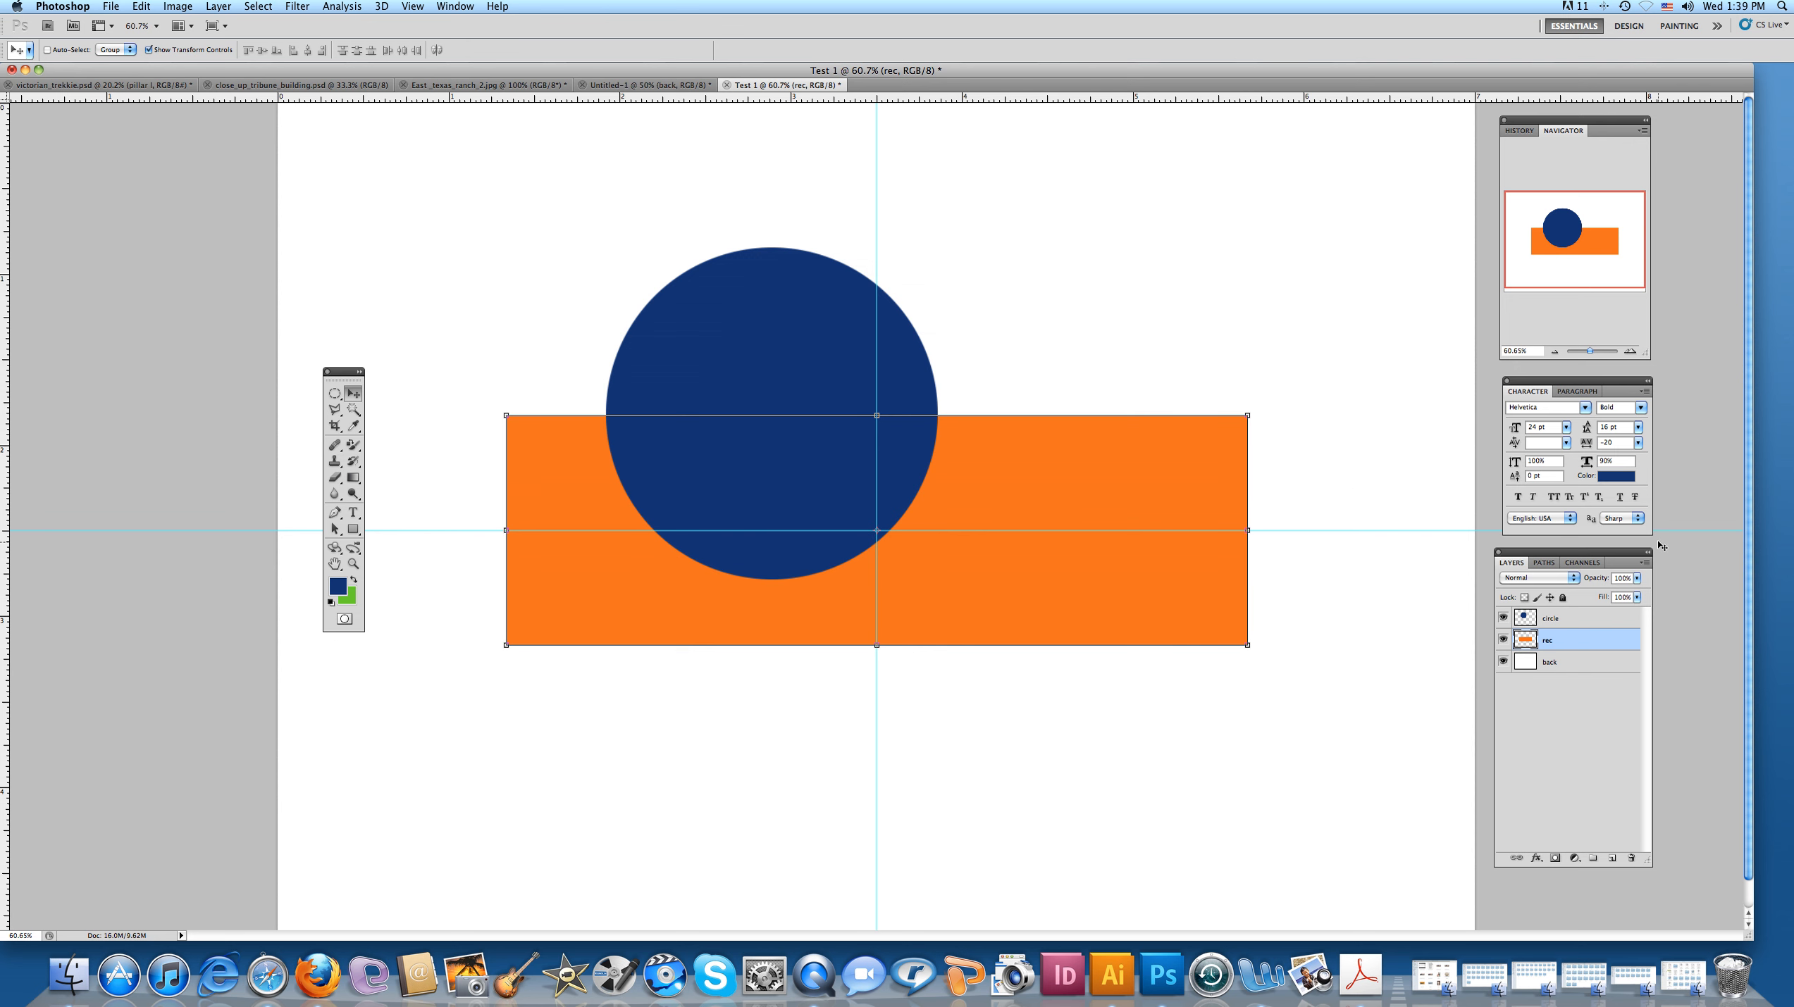
# Step: Move the blue circle farther left until its right edge meets the vertical guide, keeping the circle layer active
pyautogui.click(1578, 621)
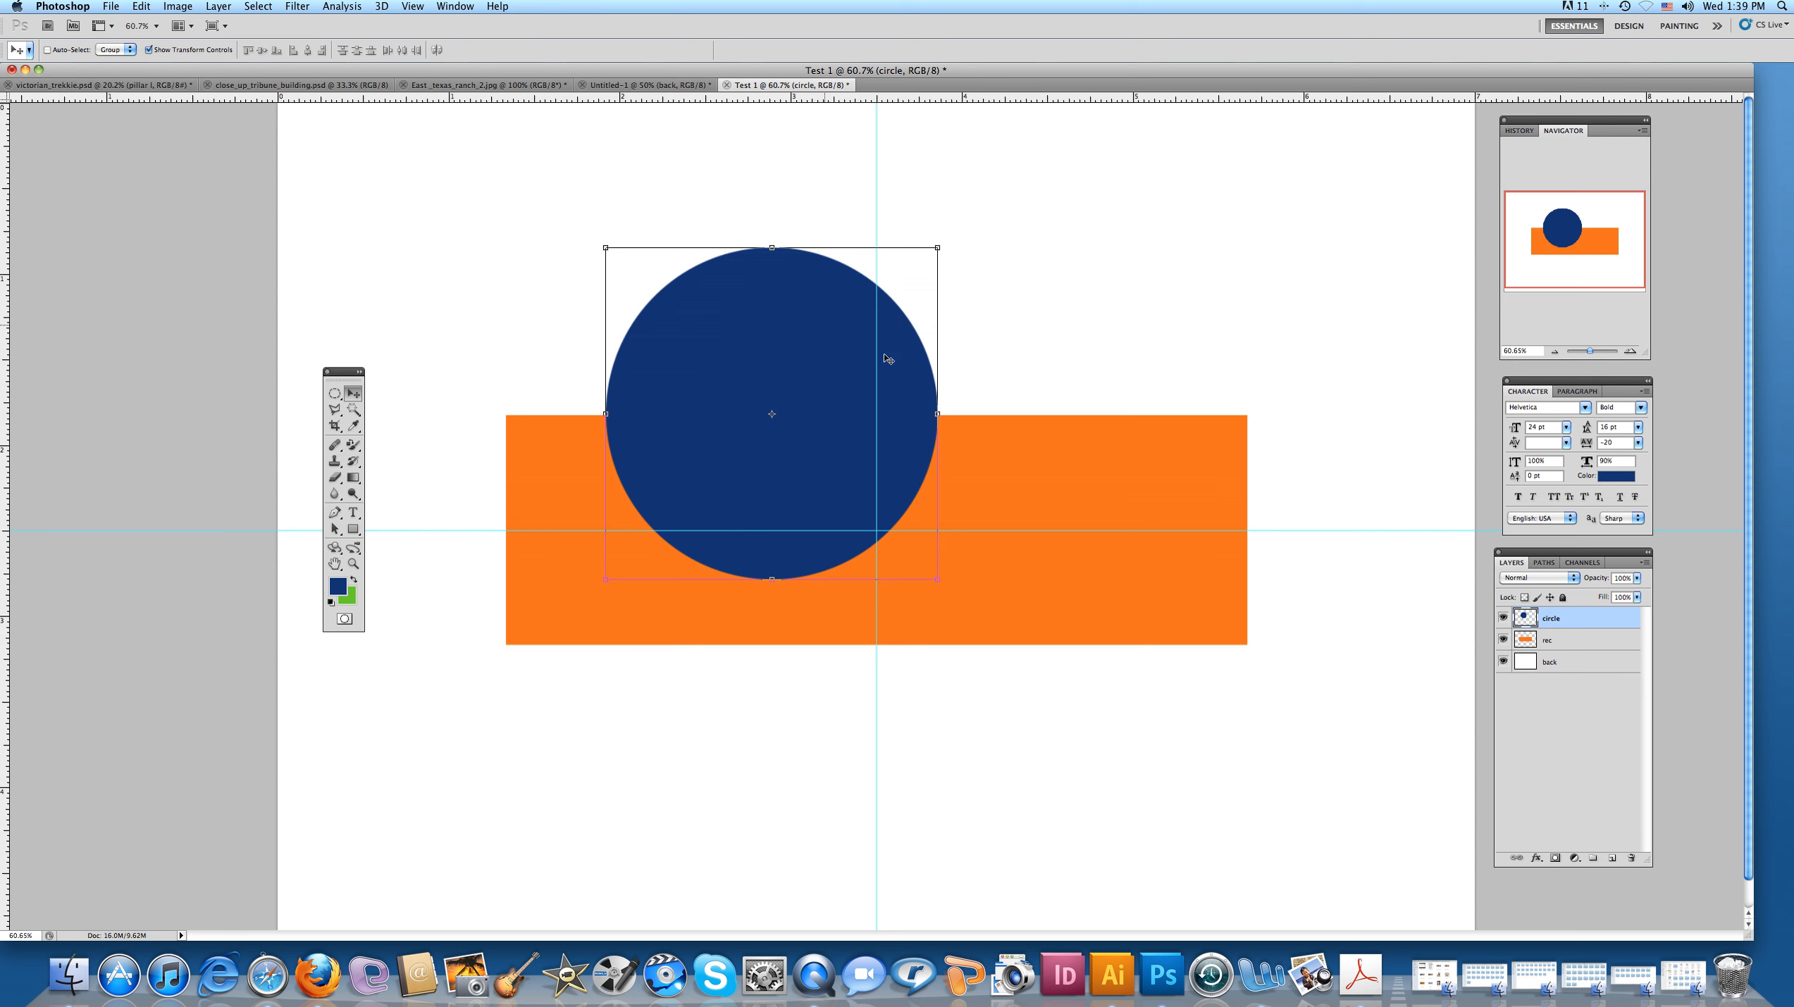
pyautogui.moveTo(778, 303); pyautogui.dragTo(719, 306)
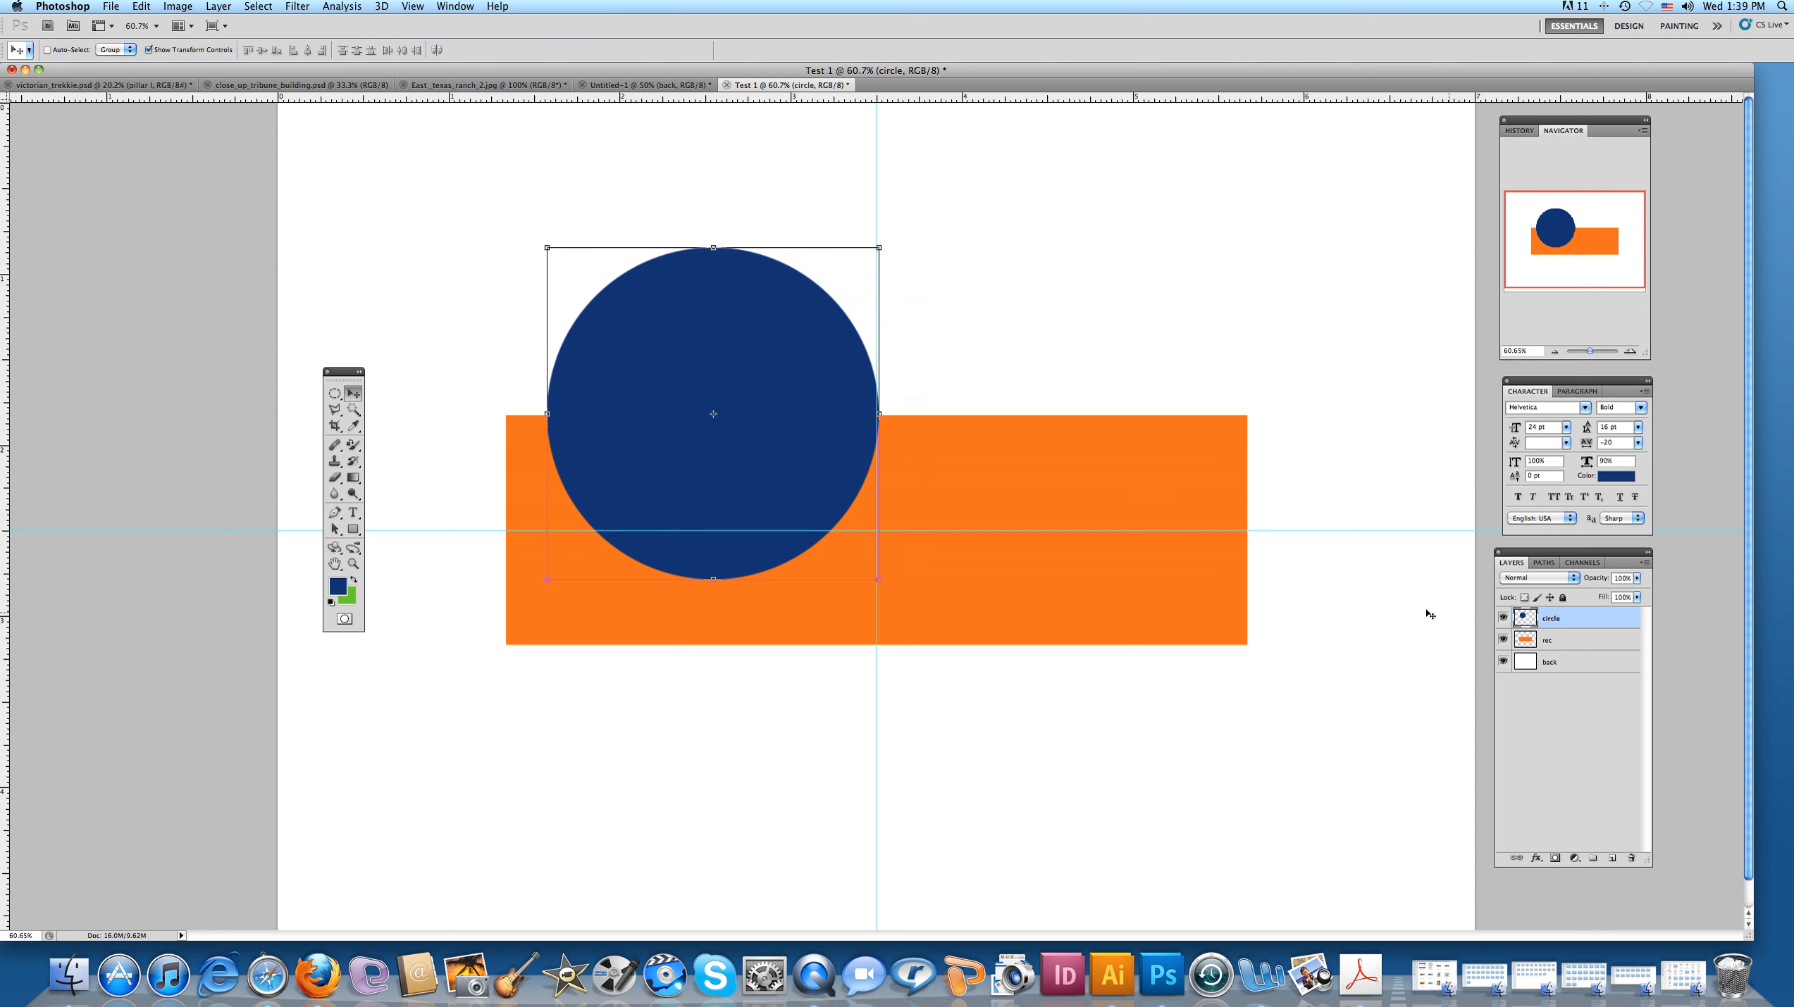
pyautogui.click(1551, 640)
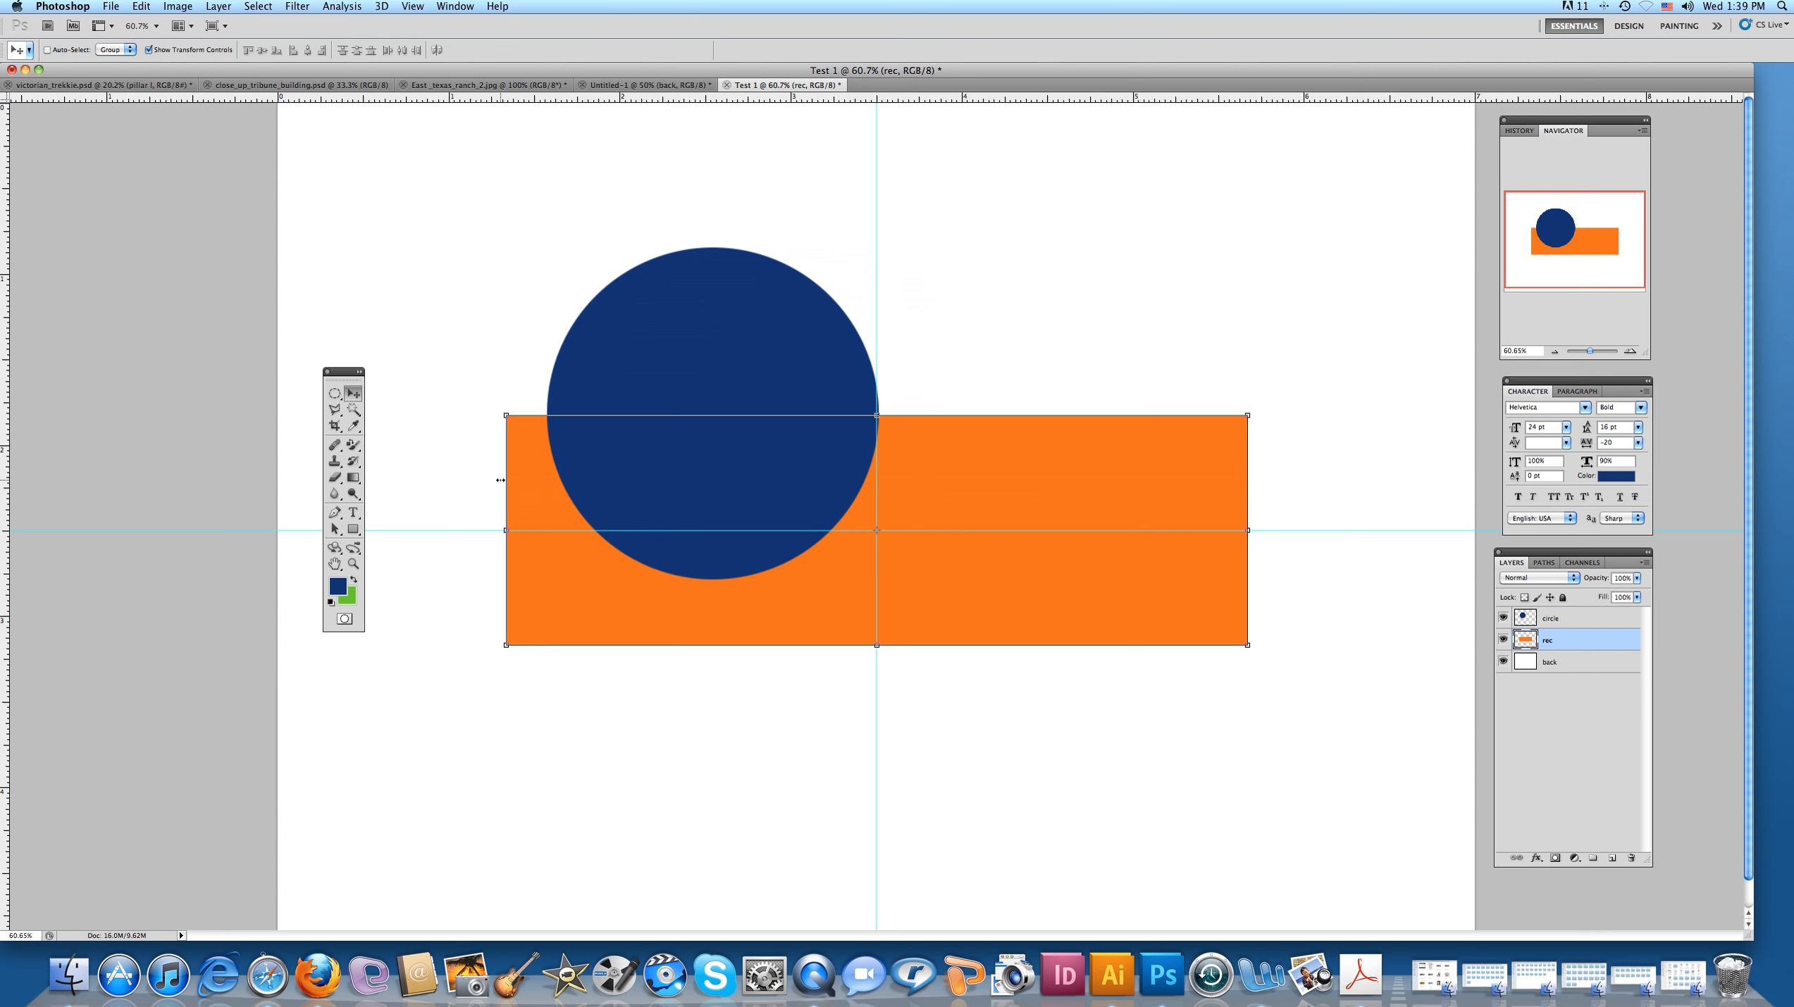
pyautogui.click(1578, 616)
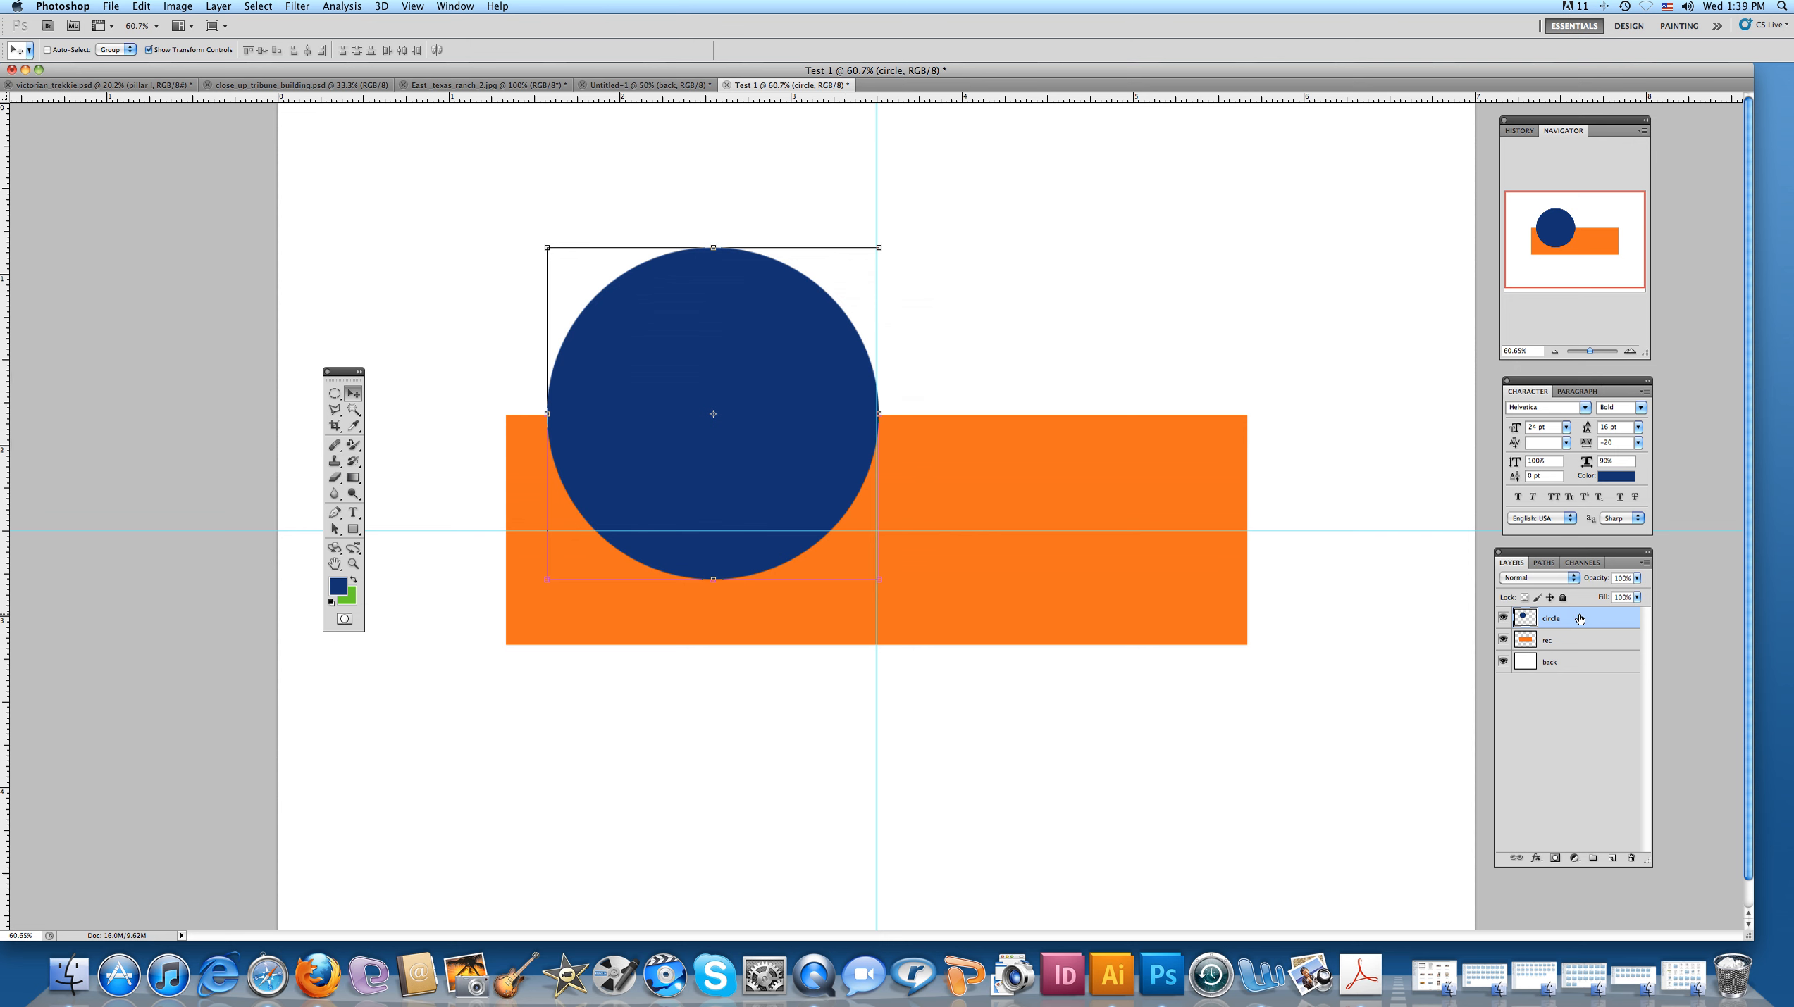
# Step: Add a new layer named "post" above the circle layer
pyautogui.click(1612, 858)
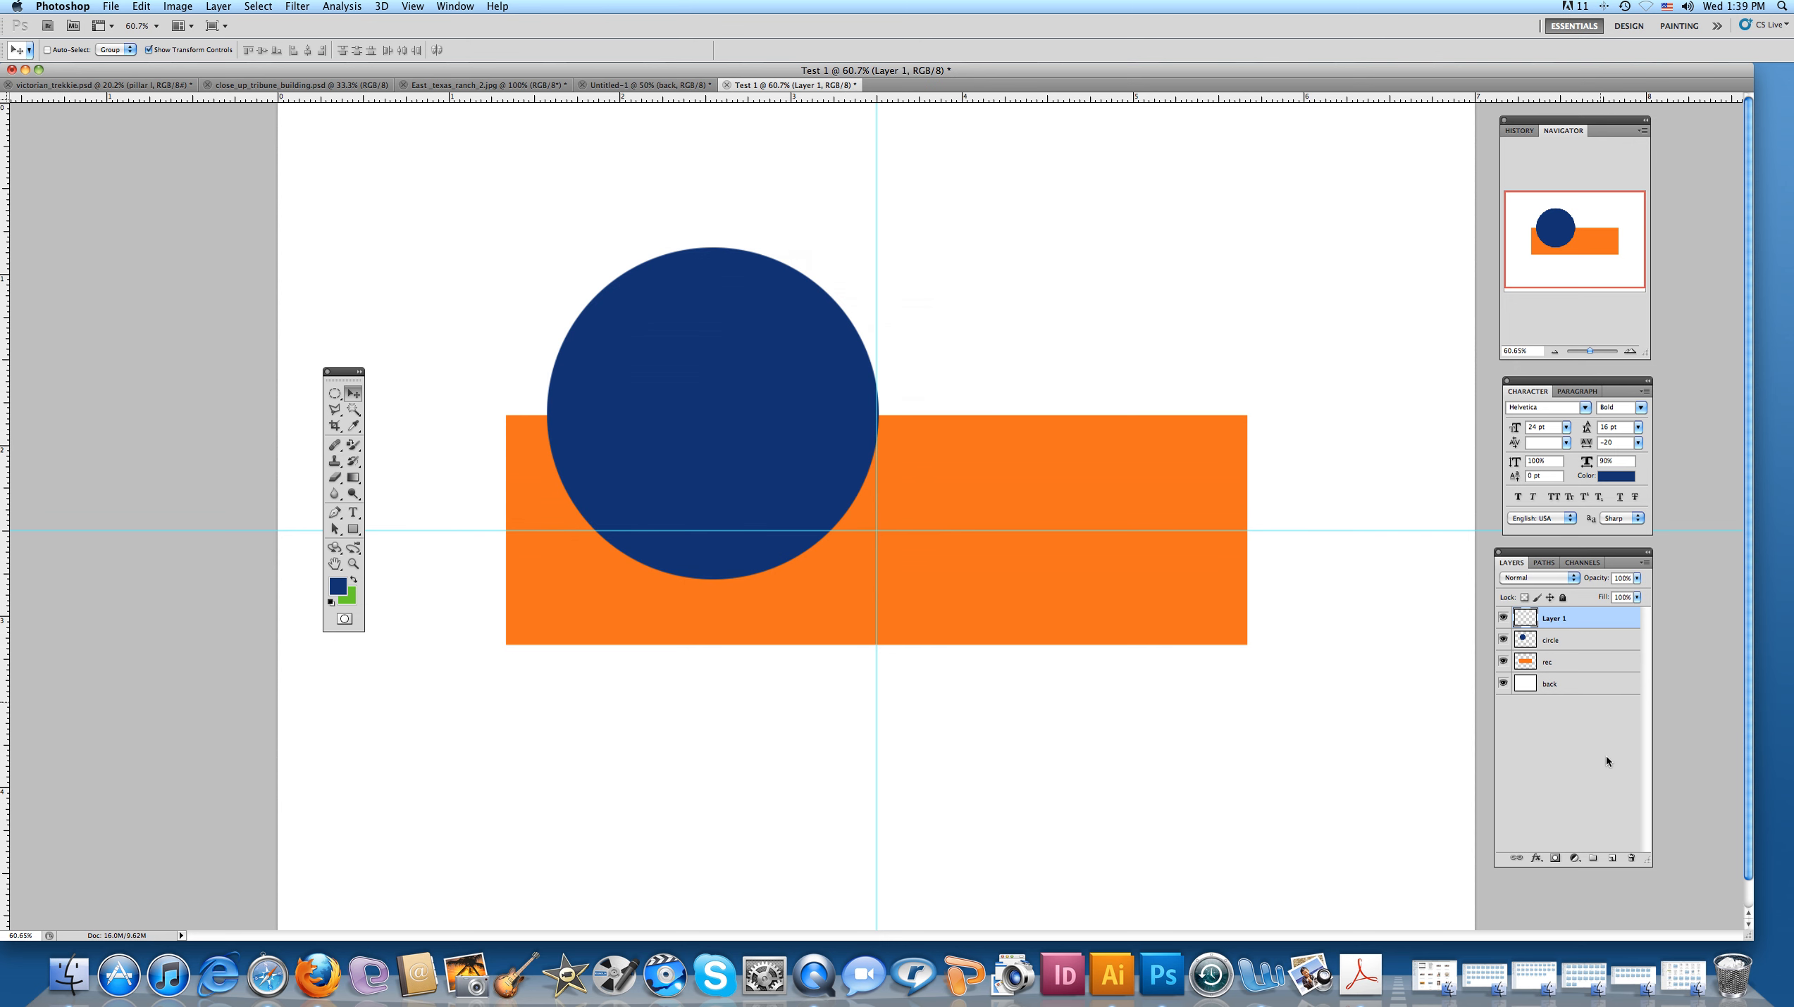
pyautogui.doubleClick(1553, 619)
pyautogui.write('post')
pyautogui.press('Return')
# Step: Draw a tall, narrow rectangular selection right of the vertical guide, extending above and below the orange rectangle
pyautogui.click(335, 393)
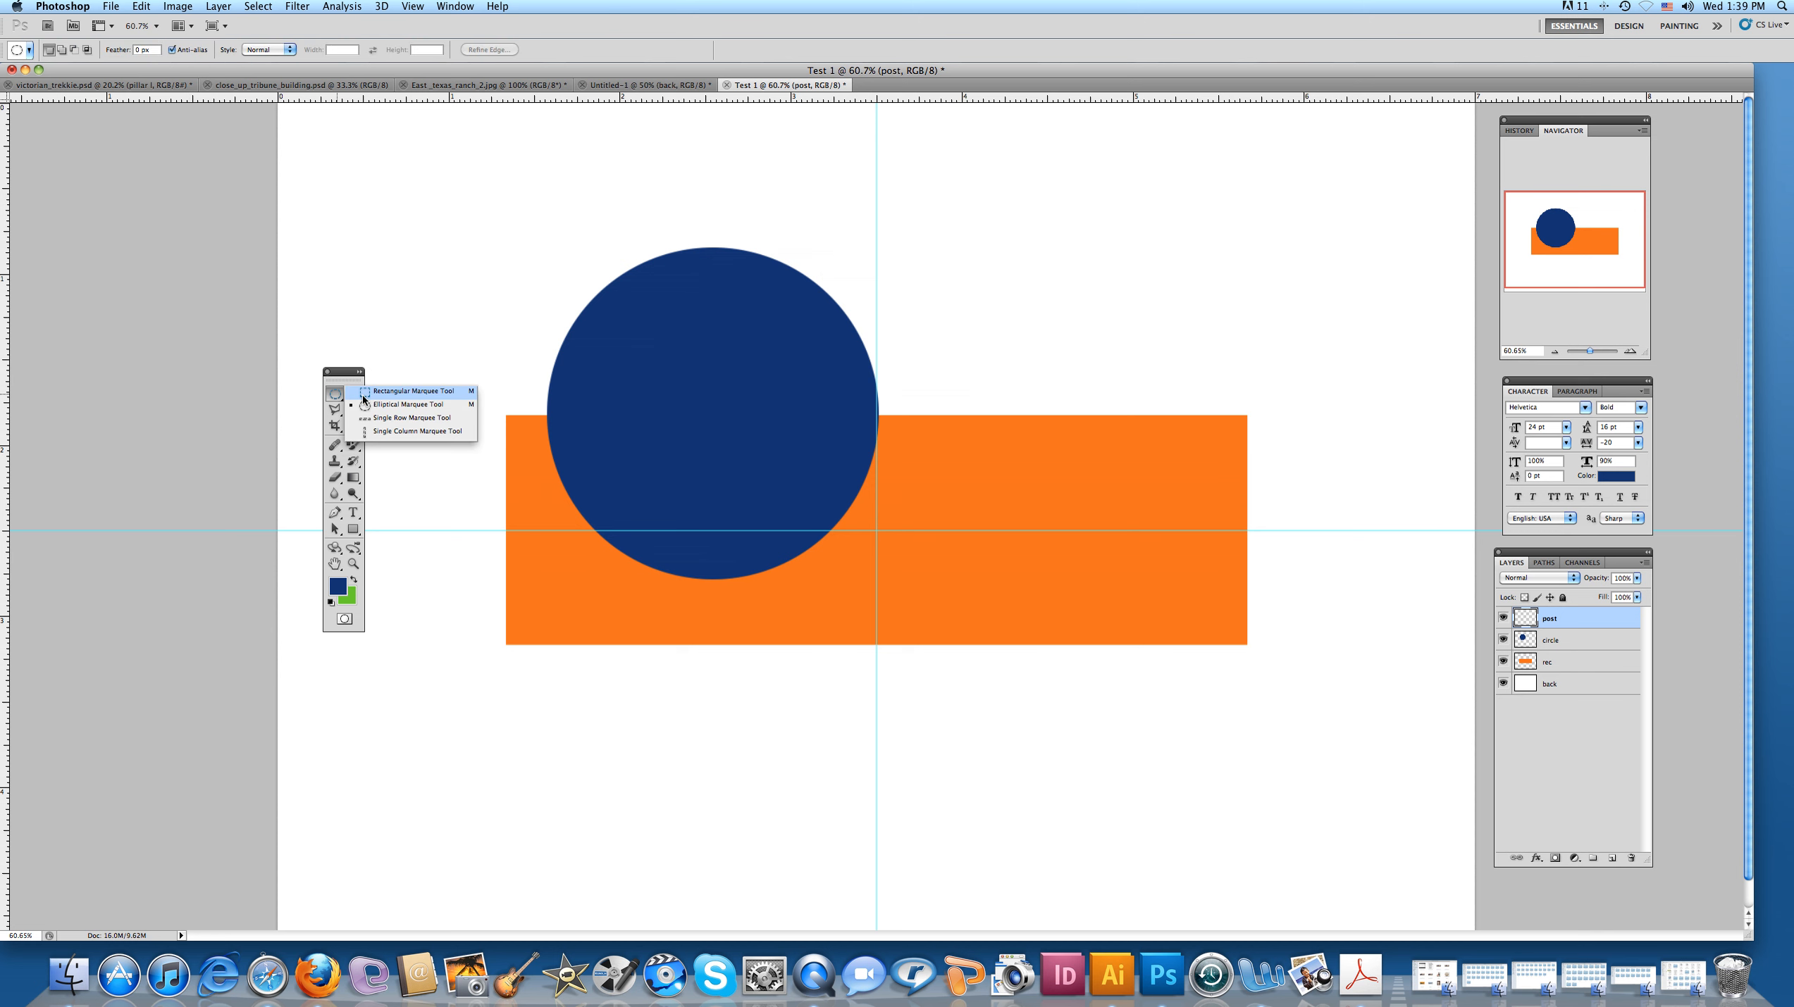
pyautogui.click(374, 400)
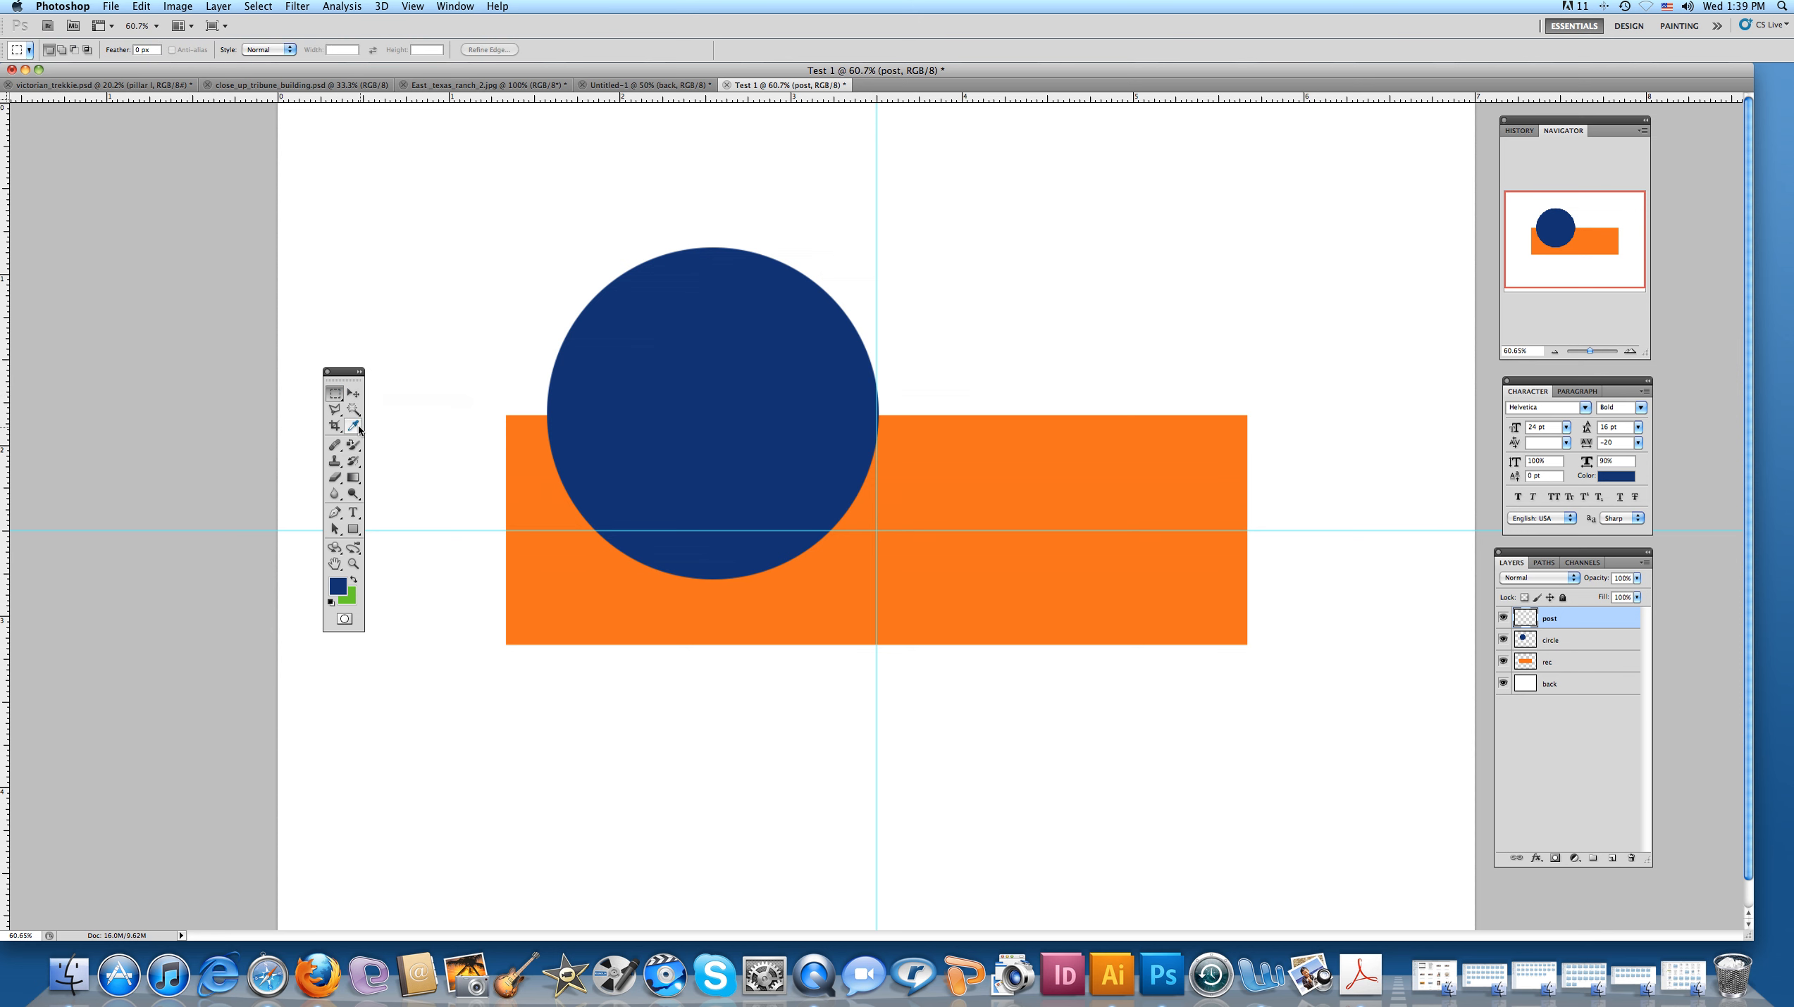
pyautogui.moveTo(955, 210); pyautogui.dragTo(1014, 806)
# Step: Set the foreground color to dark brown #732905 and fill the narrow selection on the post layer
pyautogui.click(336, 586)
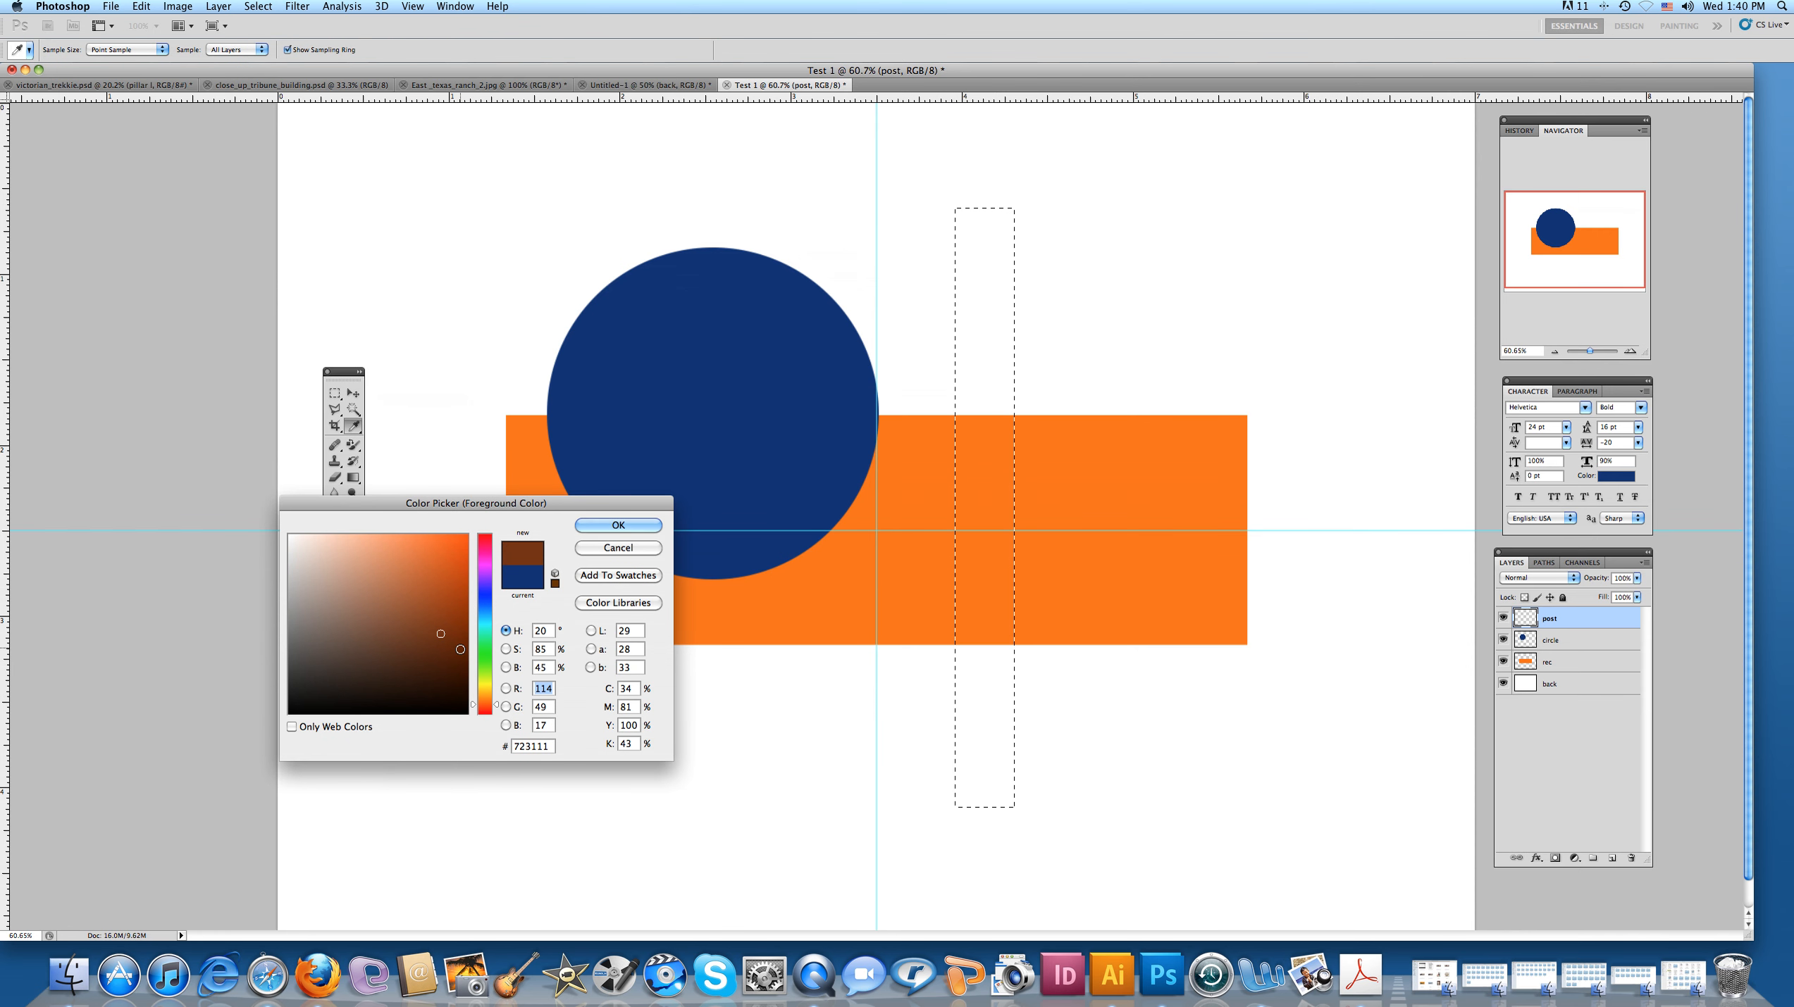
pyautogui.click(460, 633)
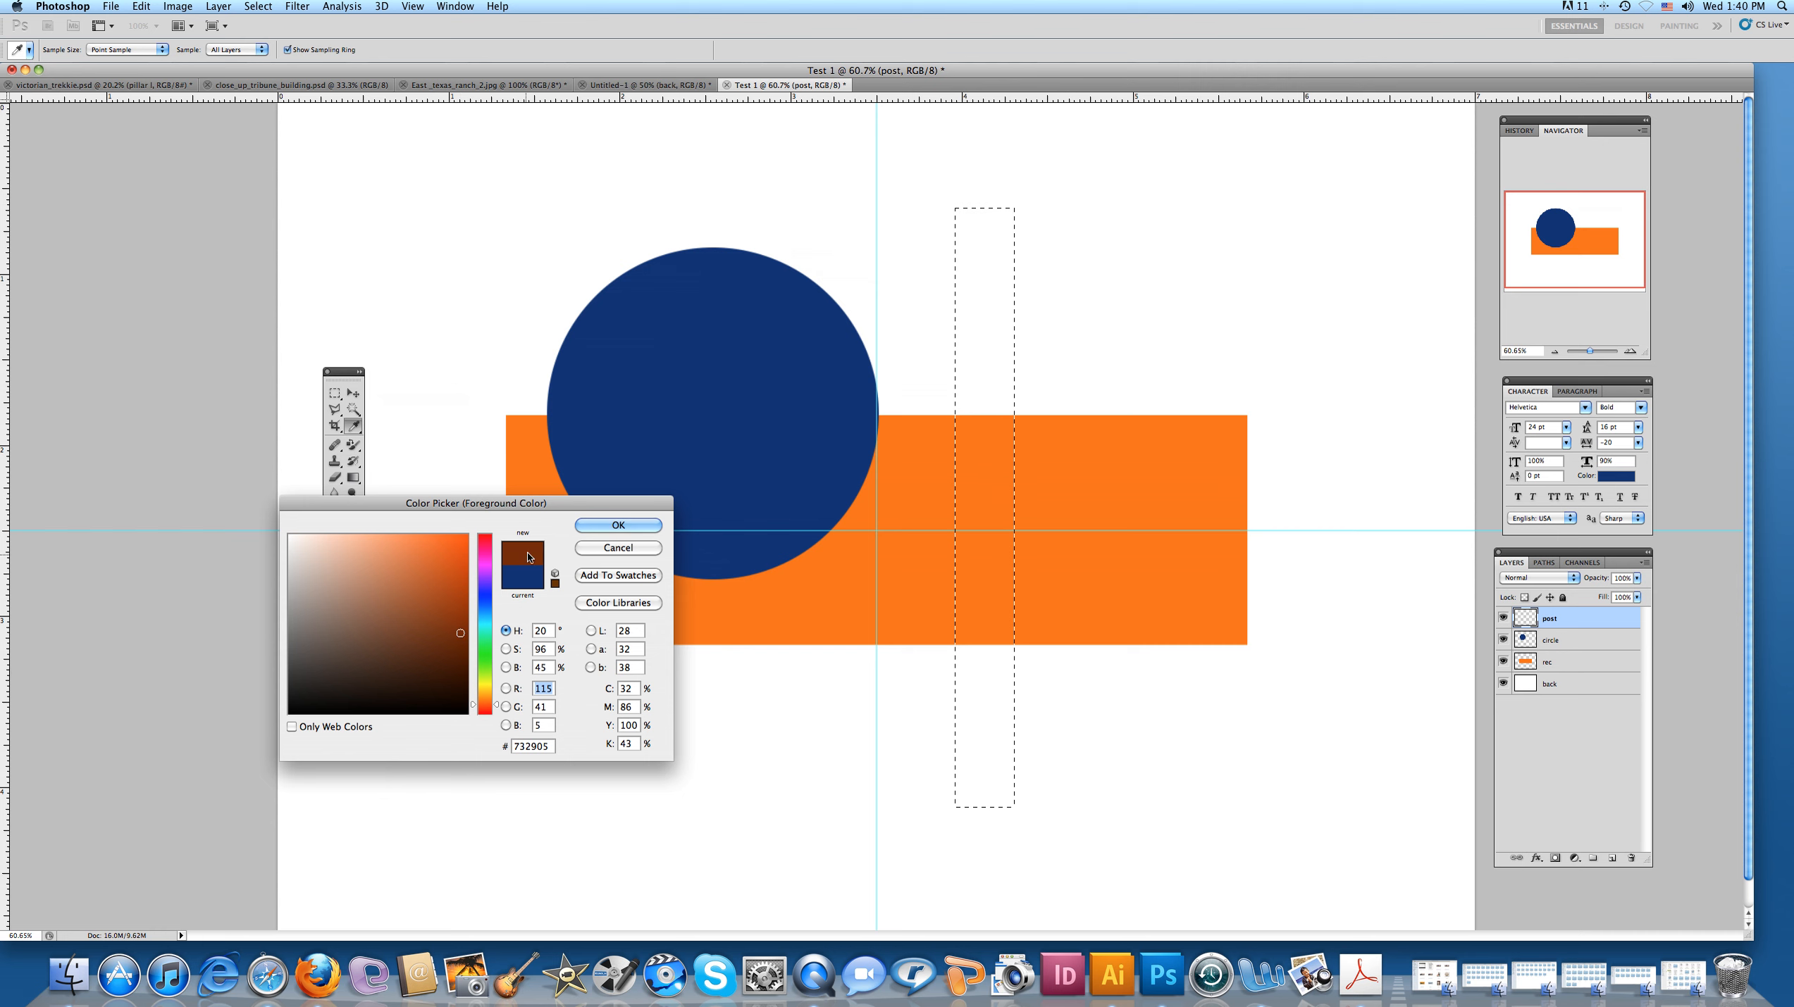
pyautogui.click(617, 526)
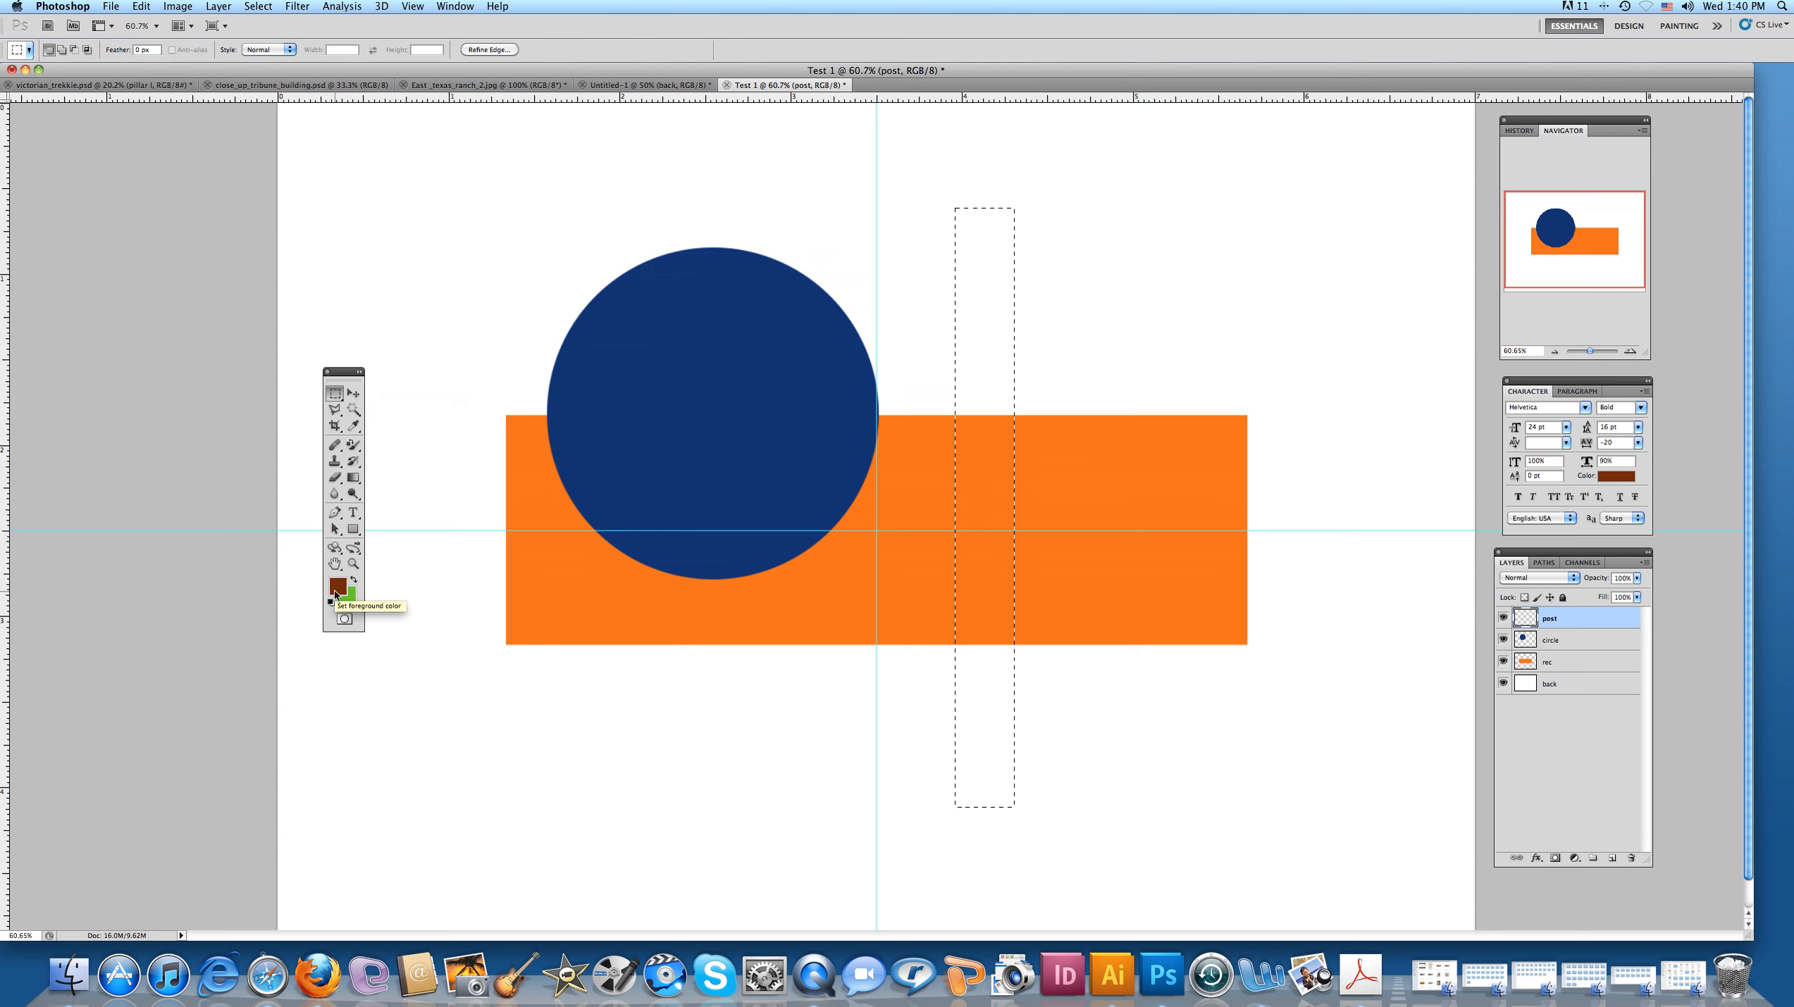
pyautogui.hotkey('alt', 'BackSpace')
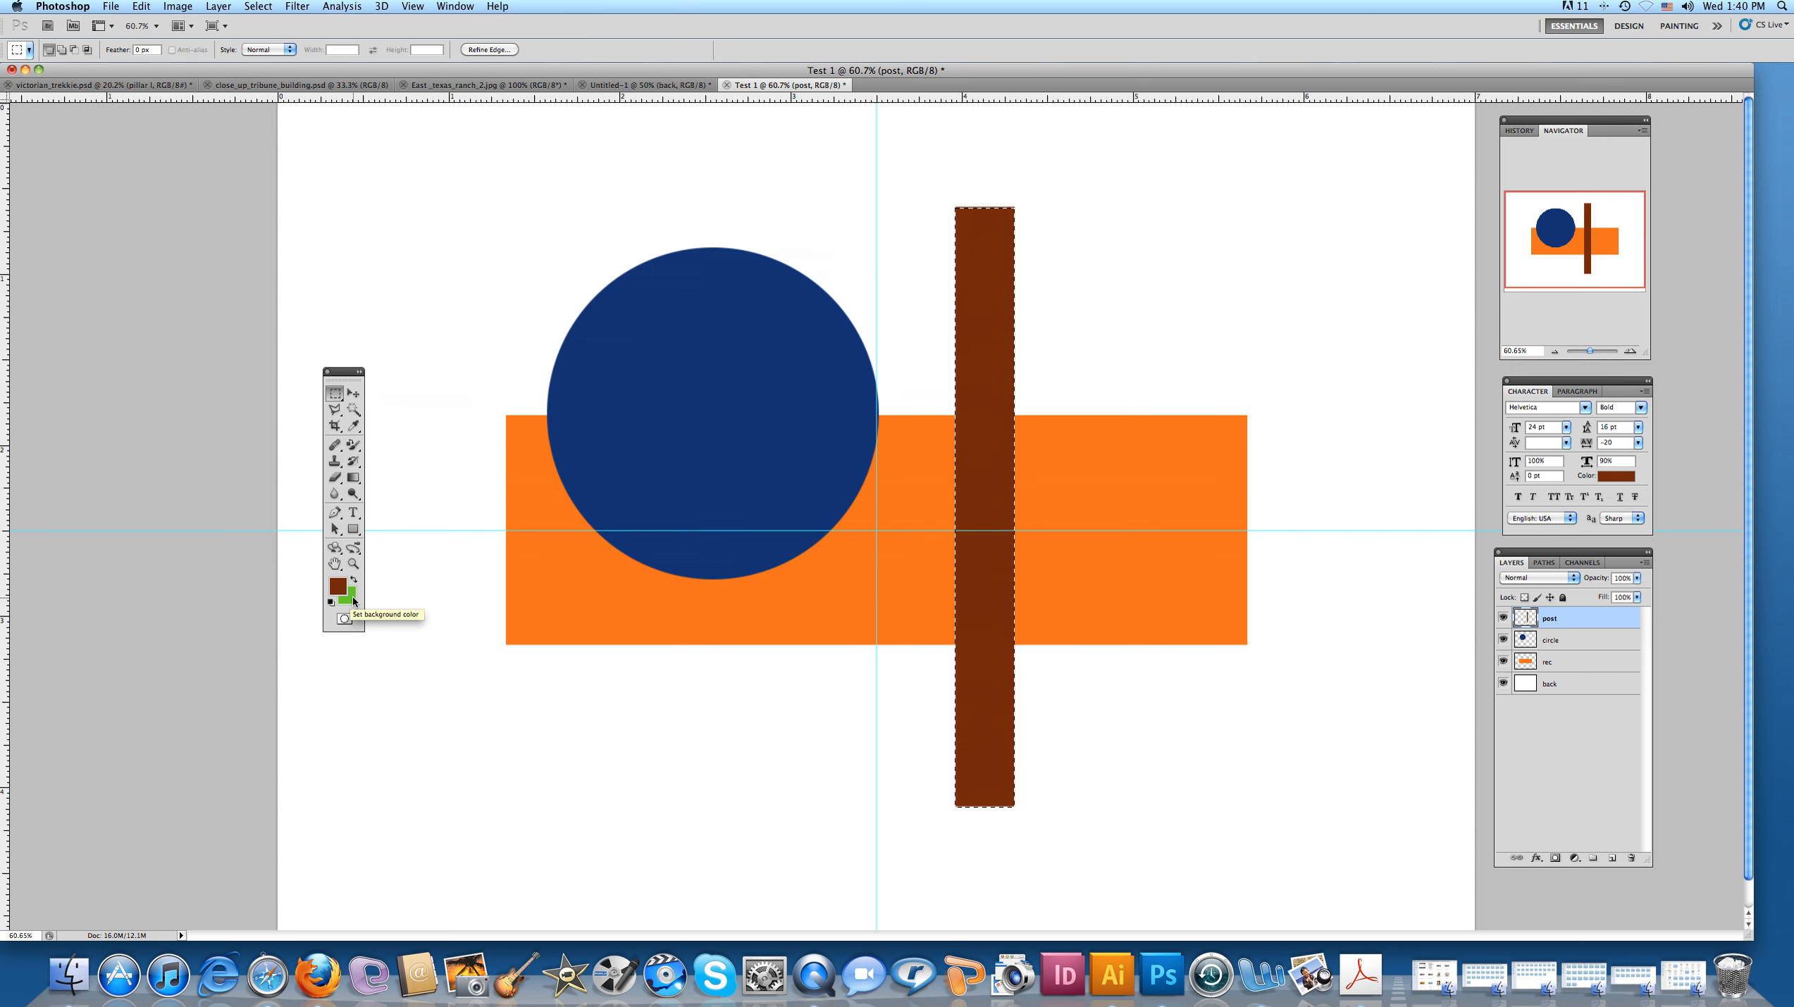
# Step: Try the green background color as the post's fill and refill the post with the brown foreground color
pyautogui.press('super+BackSpace')
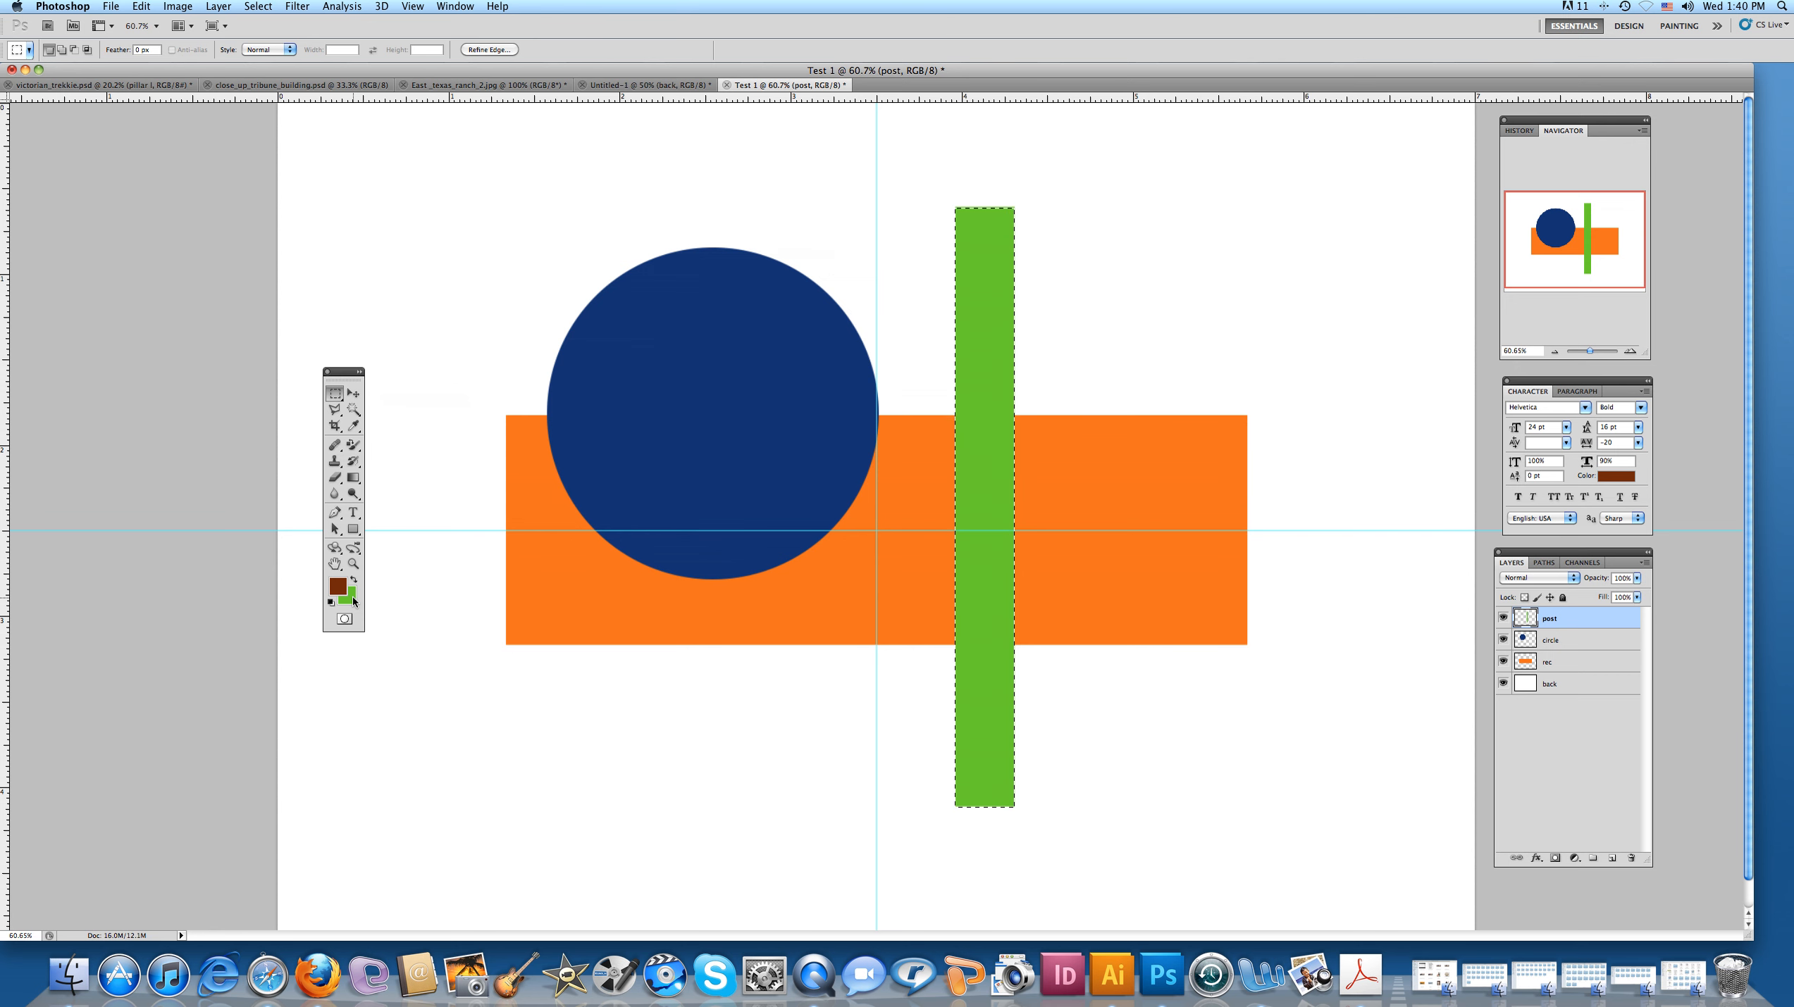
pyautogui.hotkey('alt', 'BackSpace')
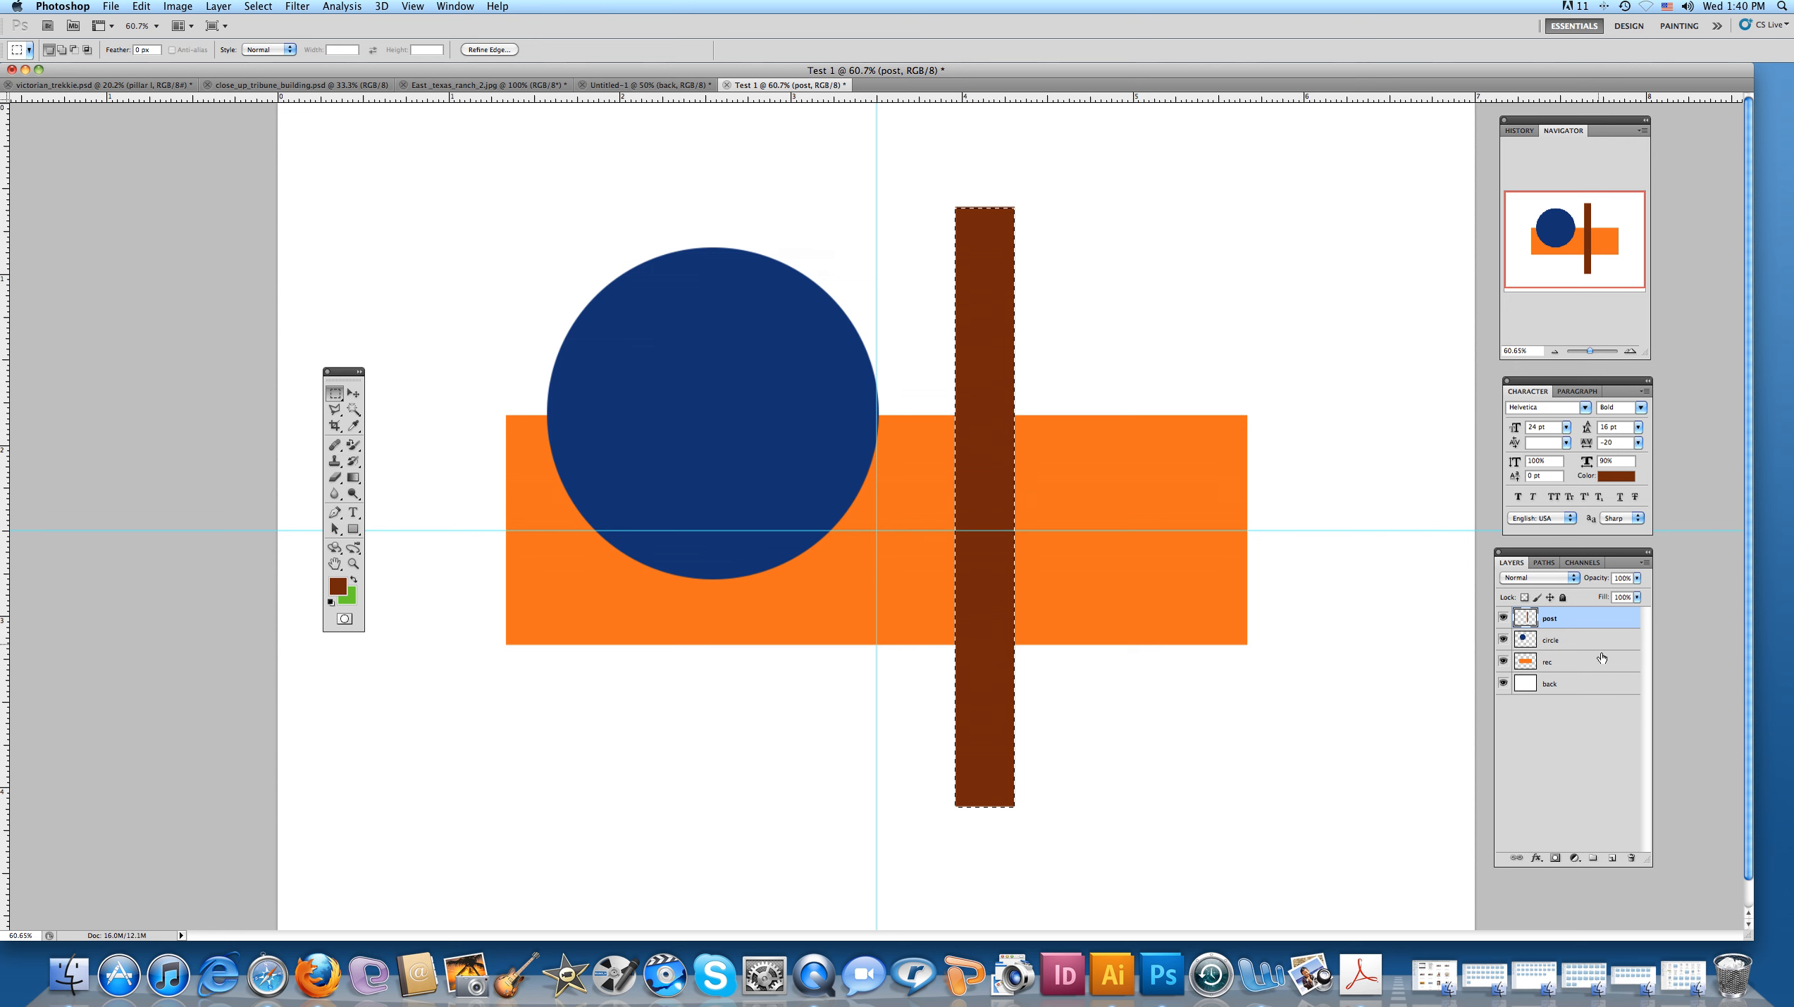
# Step: Place the post layer between rec and back, deselect, and move the post left, close to the vertical guide
pyautogui.moveTo(1582, 620); pyautogui.dragTo(1583, 672)
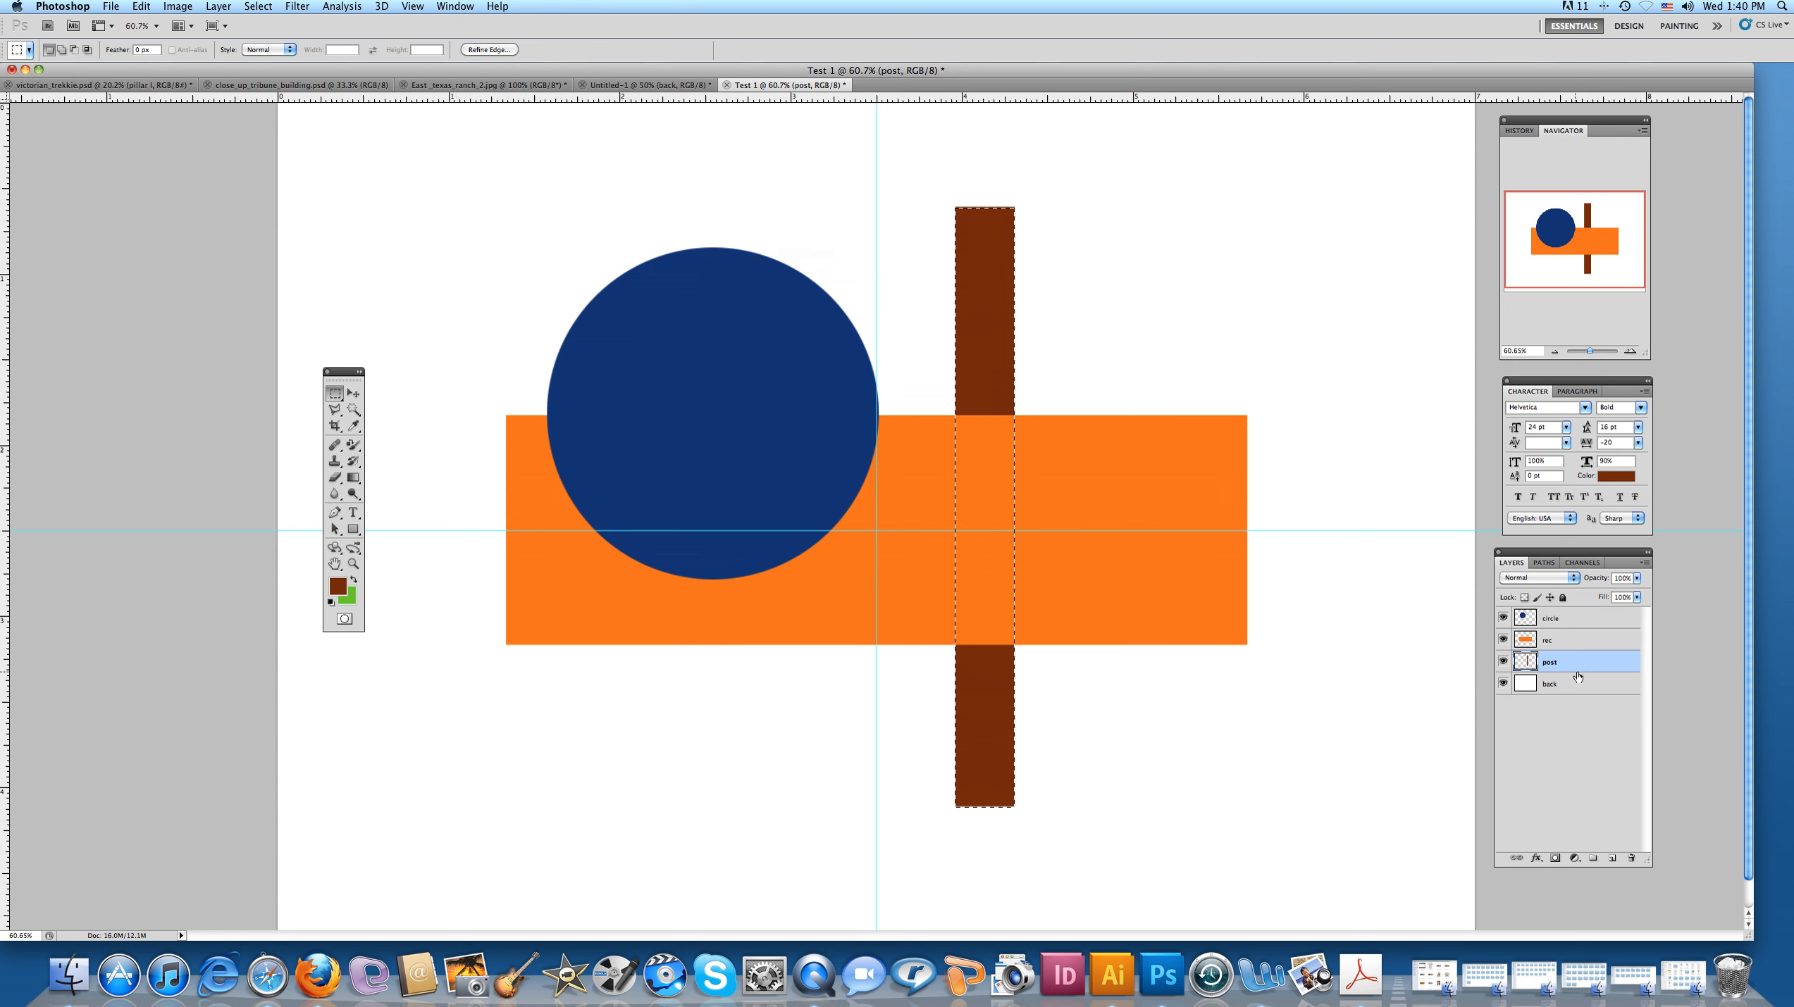
pyautogui.click(352, 394)
pyautogui.press('super+d')
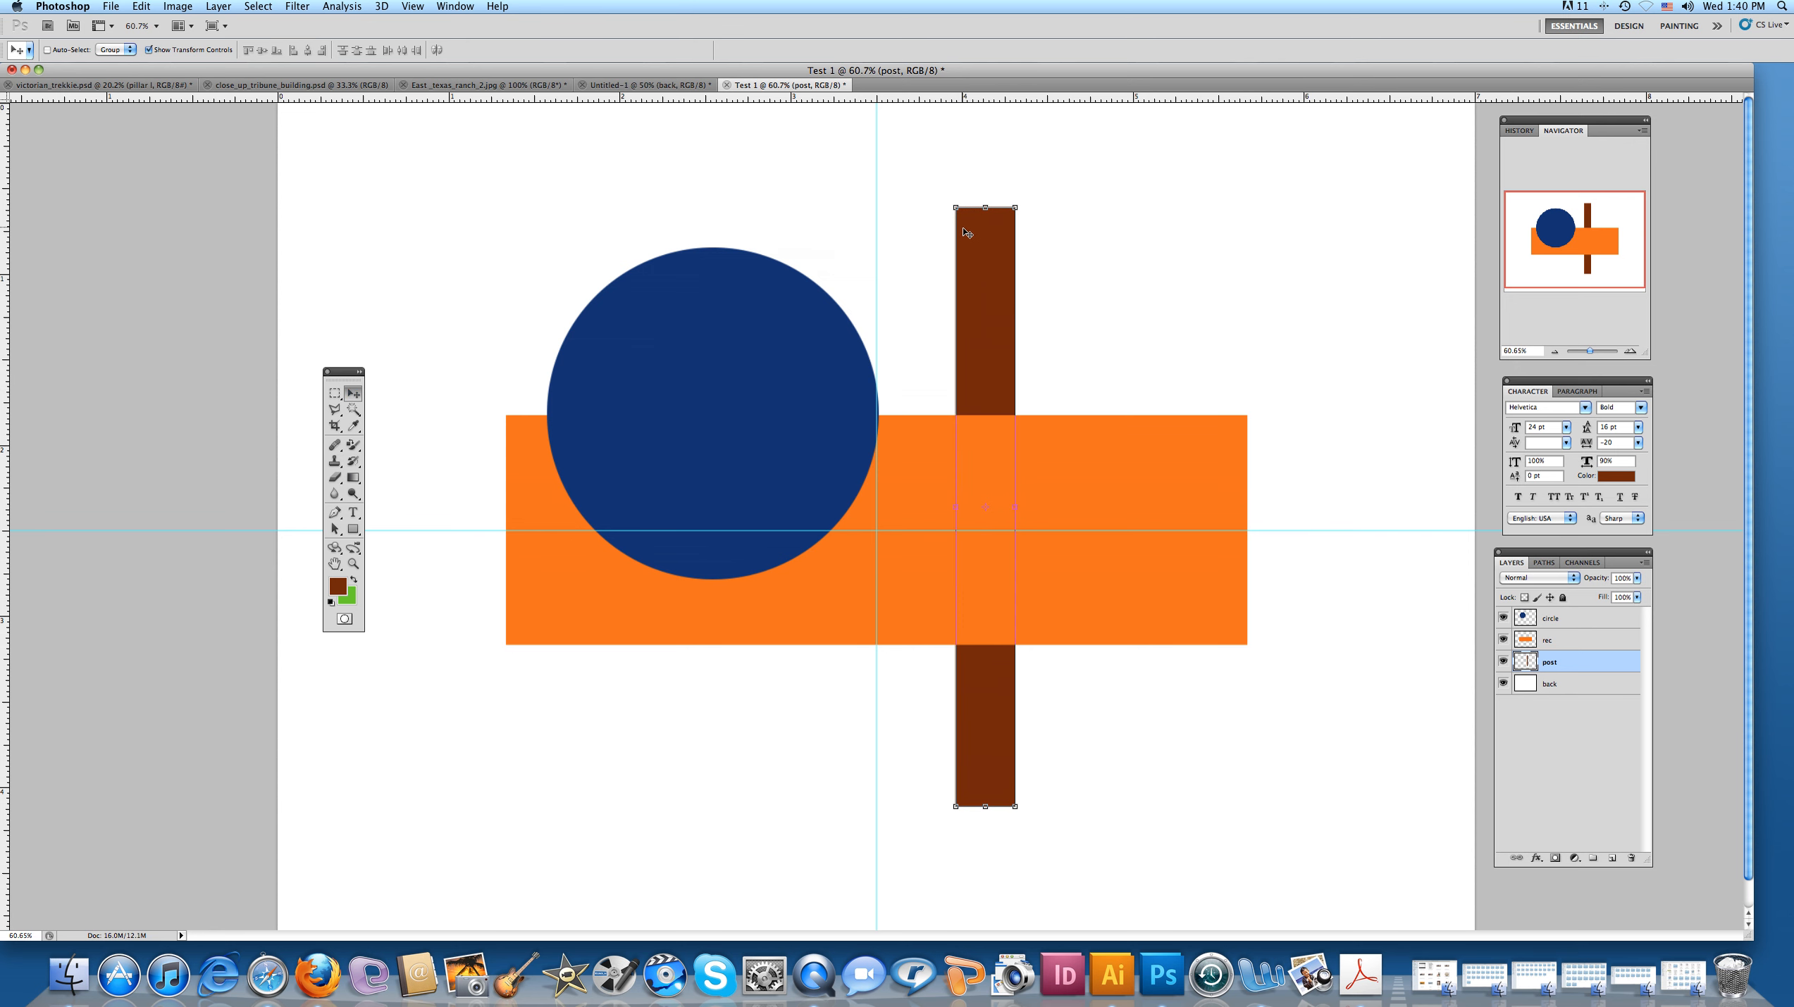
pyautogui.moveTo(1007, 341); pyautogui.dragTo(936, 339)
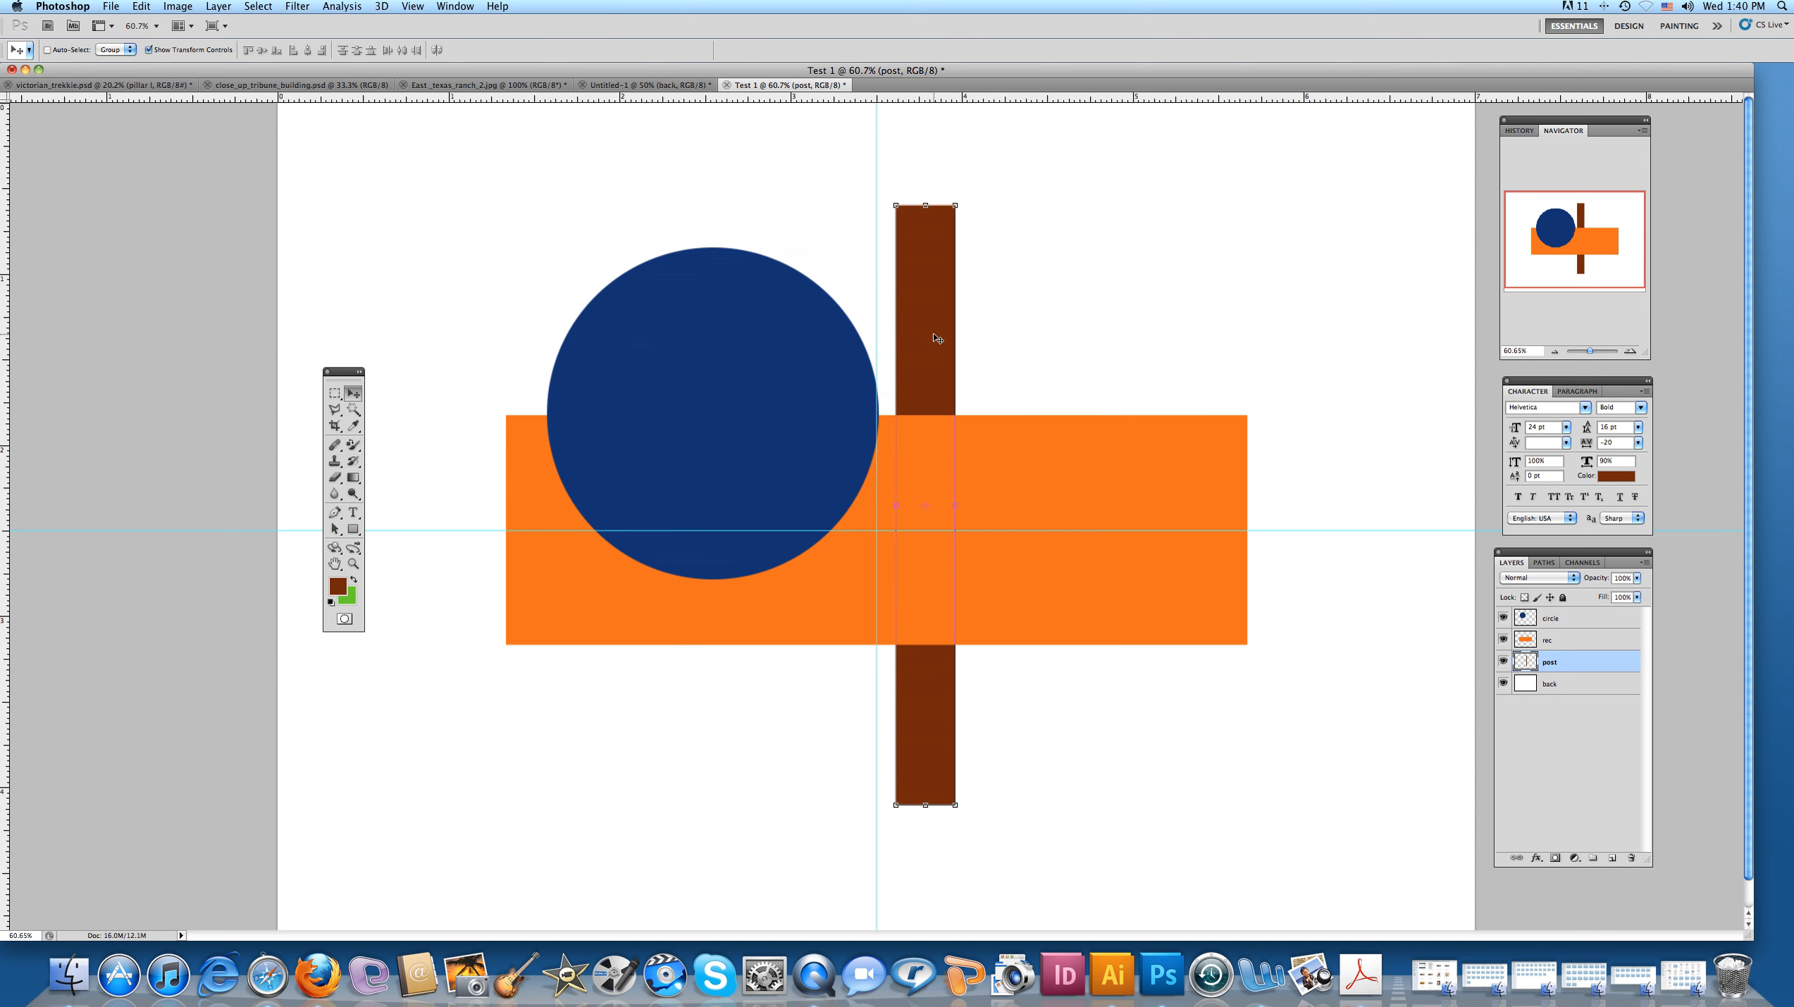